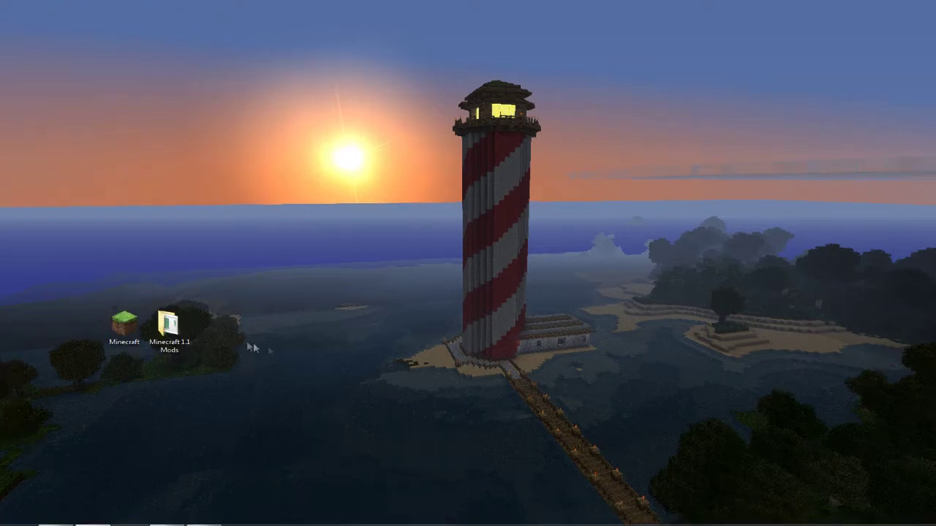
Open the Minecraft 1.1 Mods folder and inspect the TooManyItems2012_01_12 and zombe's_modpack-v5.10_MC.1.1.0 archives
double_click(176, 336)
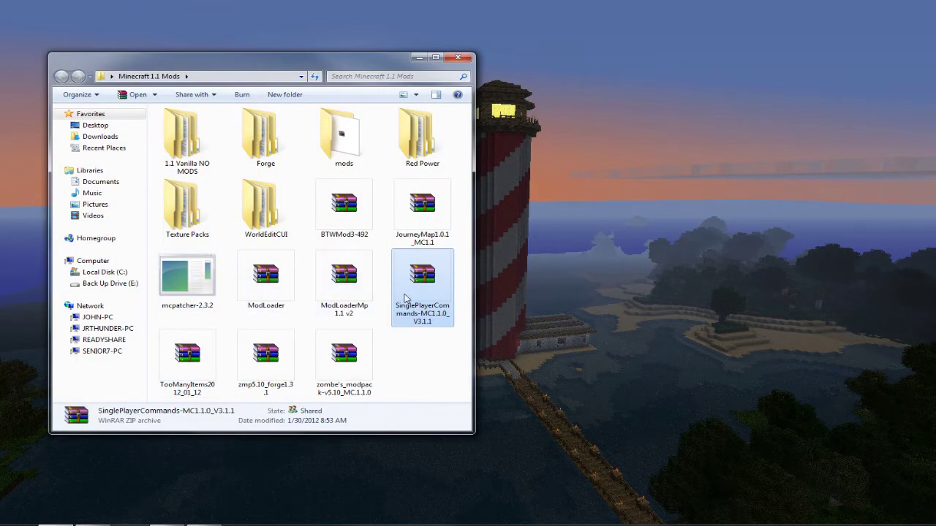
click(174, 357)
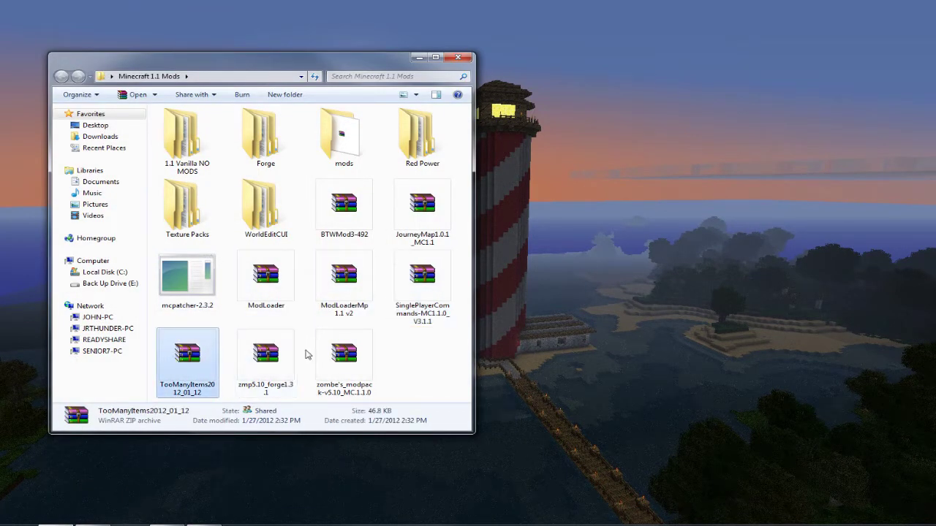
click(320, 356)
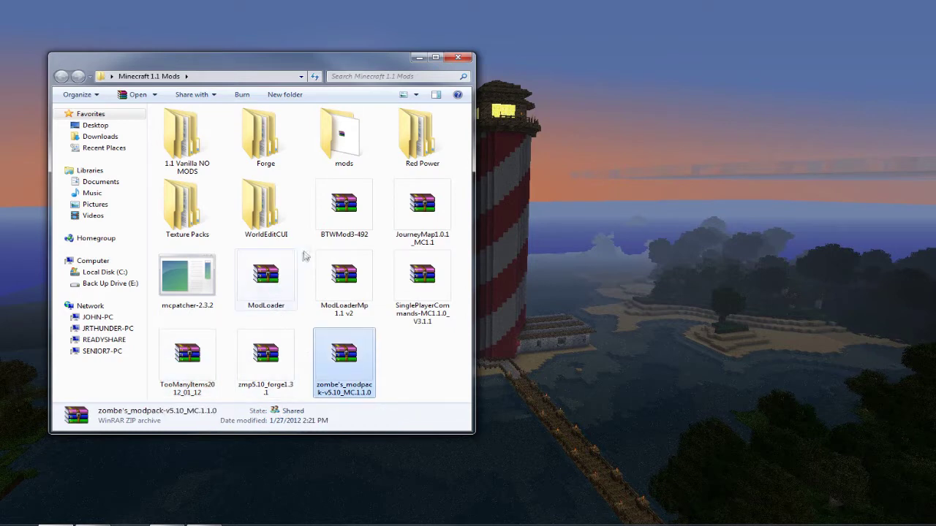
Look through the mods and Red Power subfolders, then return to the main mods folder and minimize its window
double_click(319, 146)
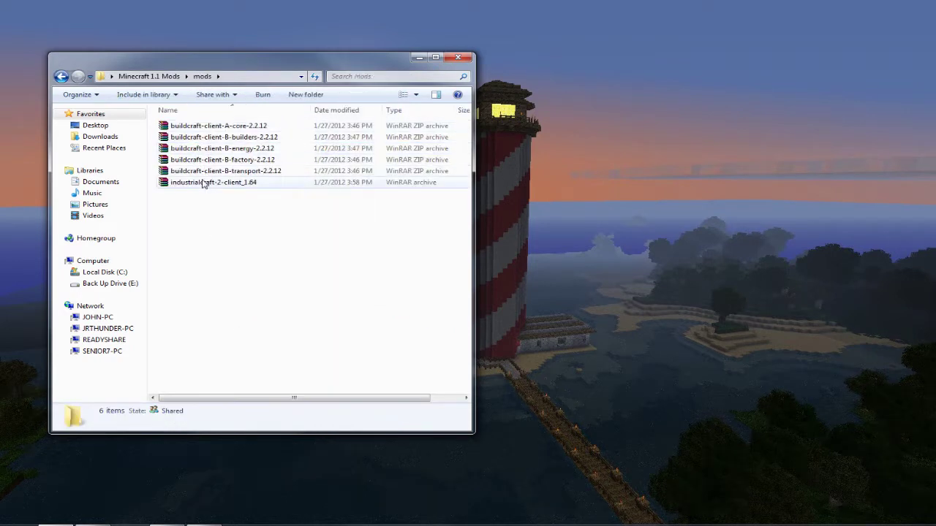
click(62, 76)
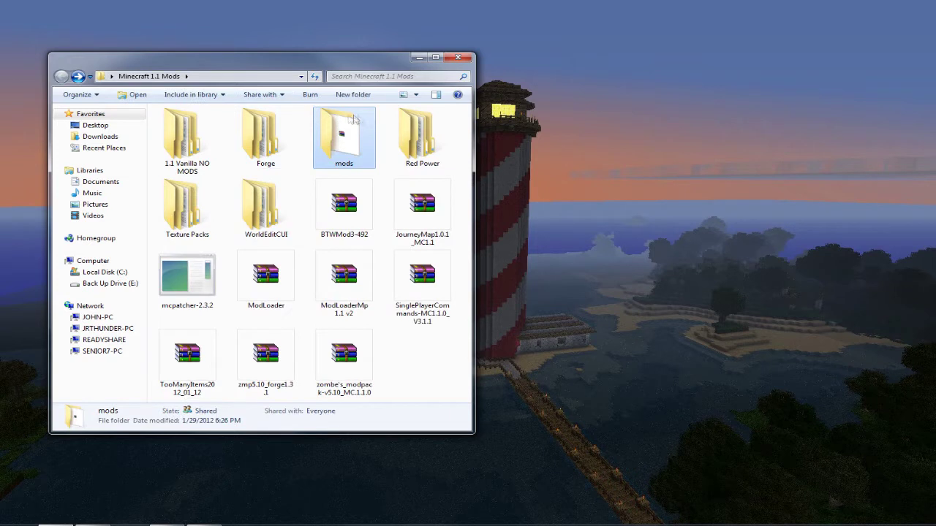
double_click(420, 136)
click(61, 76)
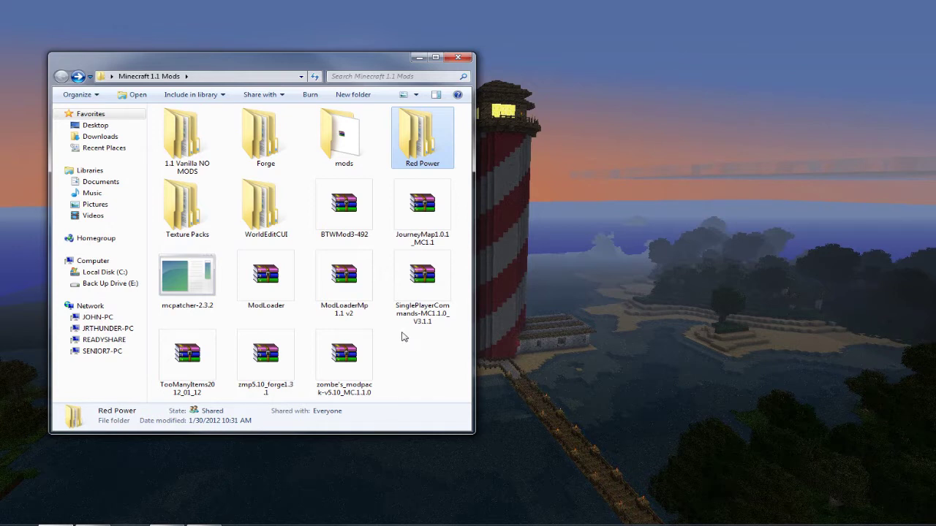
click(418, 57)
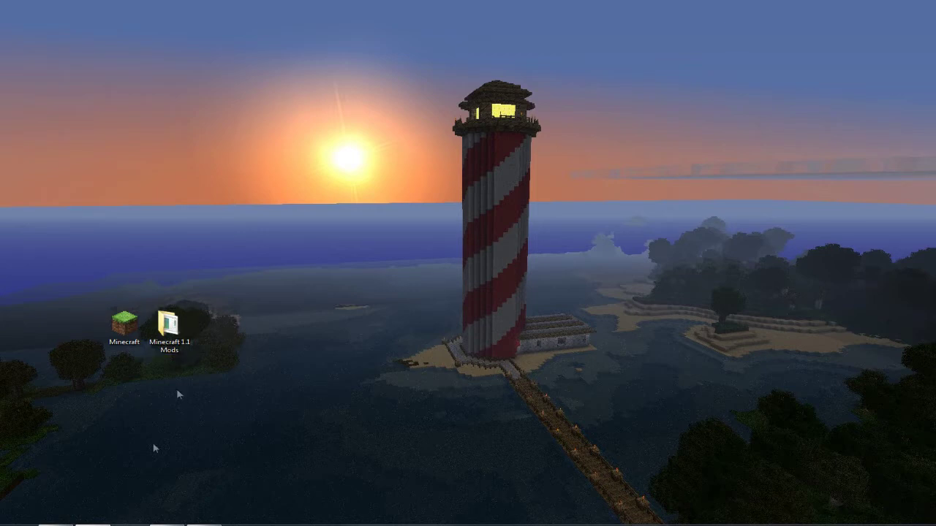
Restore the mods folder window, check the 1.1 Vanilla NO MODS backup folder's contents, and minimize the window again
click(55, 524)
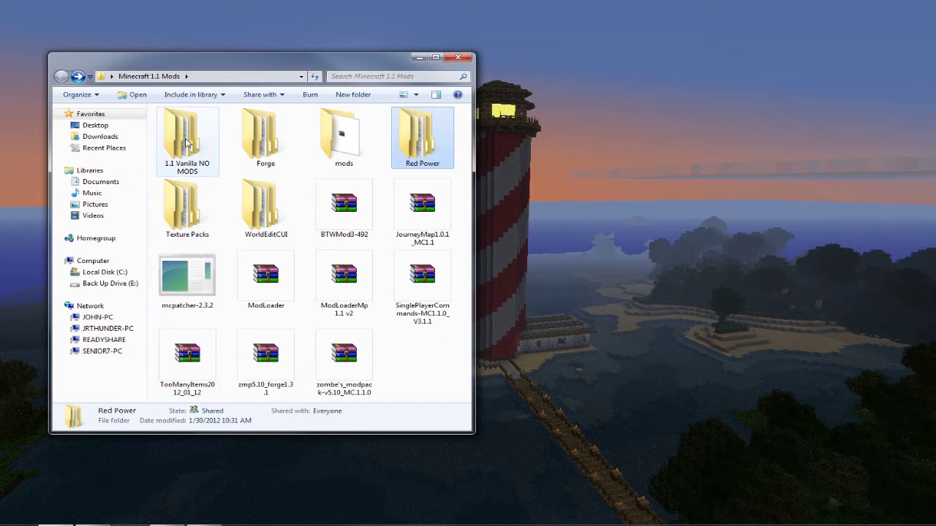
double_click(181, 163)
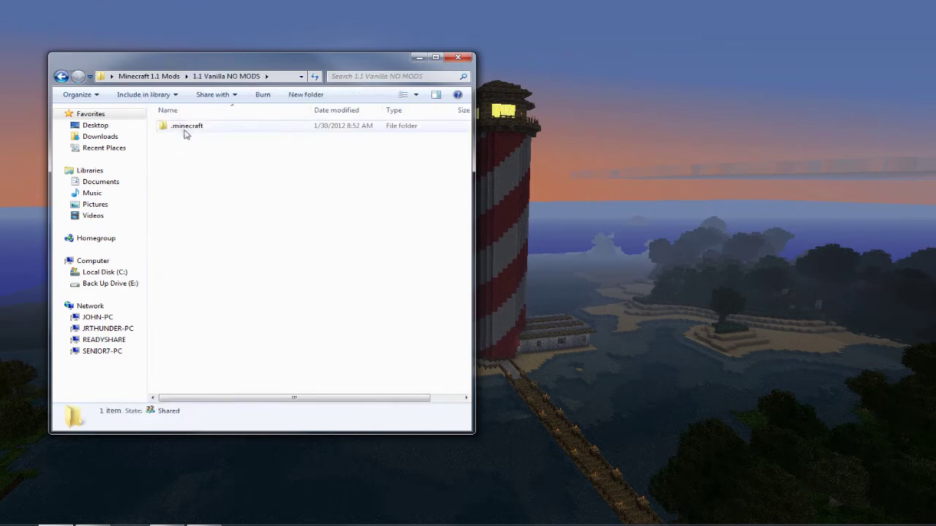
click(61, 77)
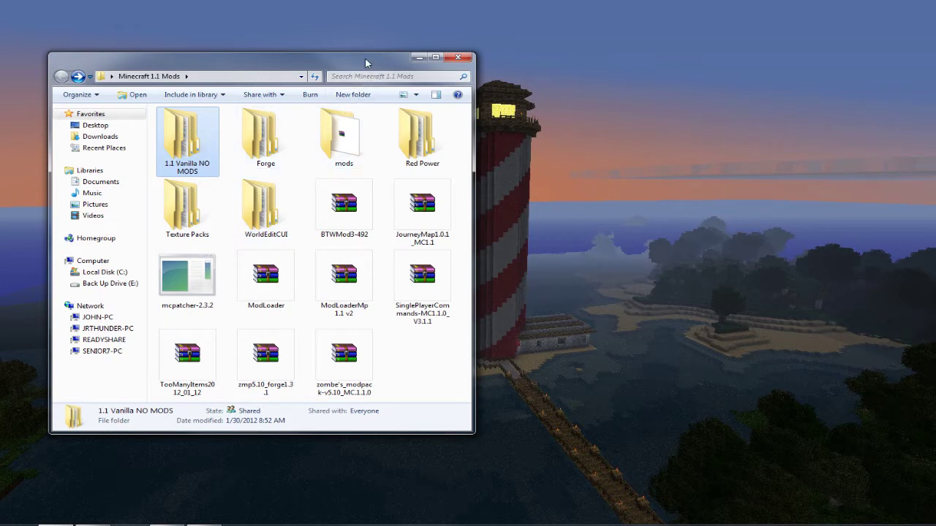
click(418, 59)
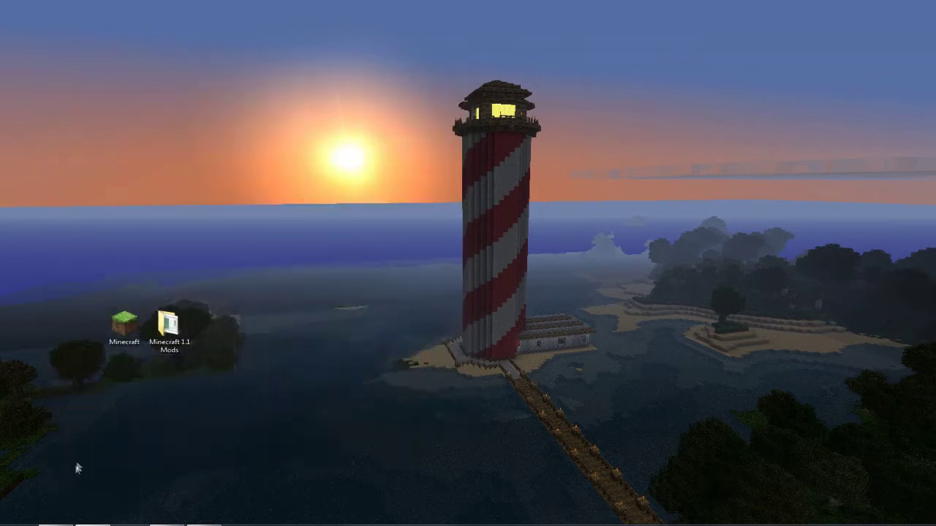
Bring back the mods folder window and view which client archives the Forge folder holds
click(56, 524)
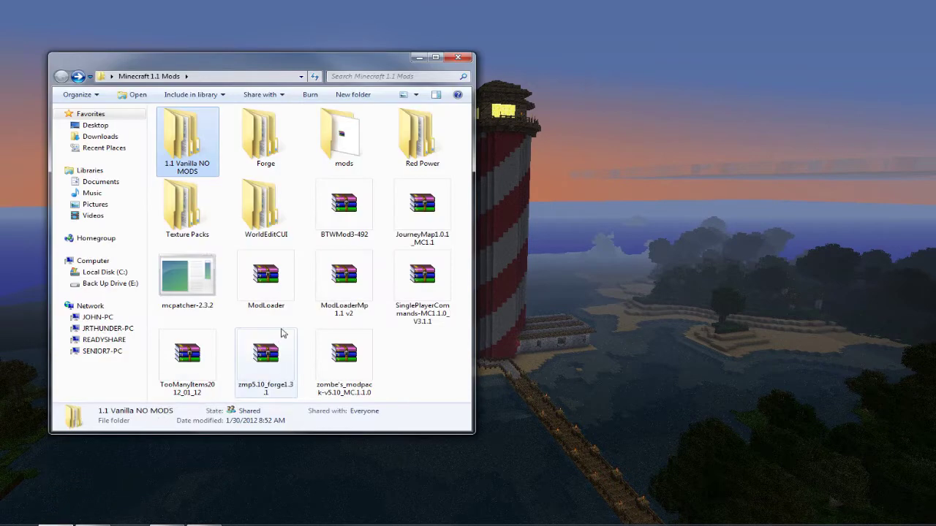
click(427, 354)
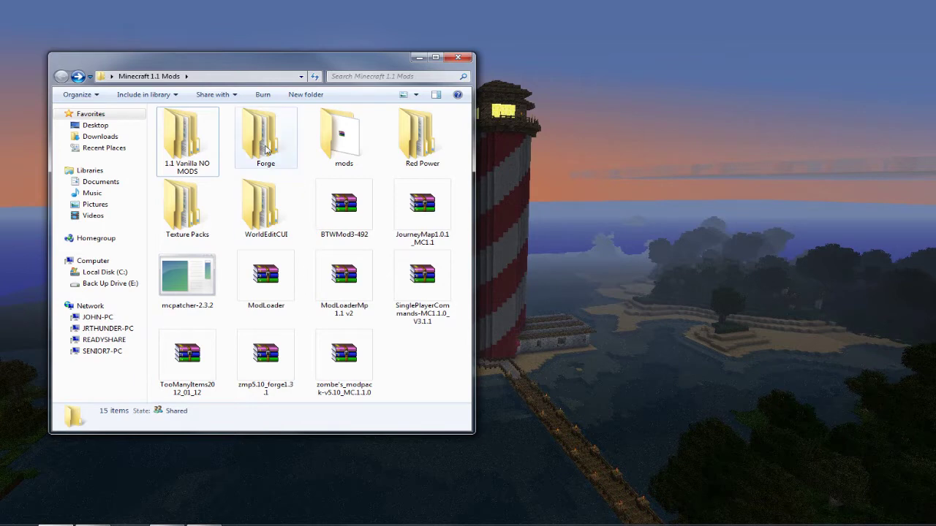
double_click(264, 139)
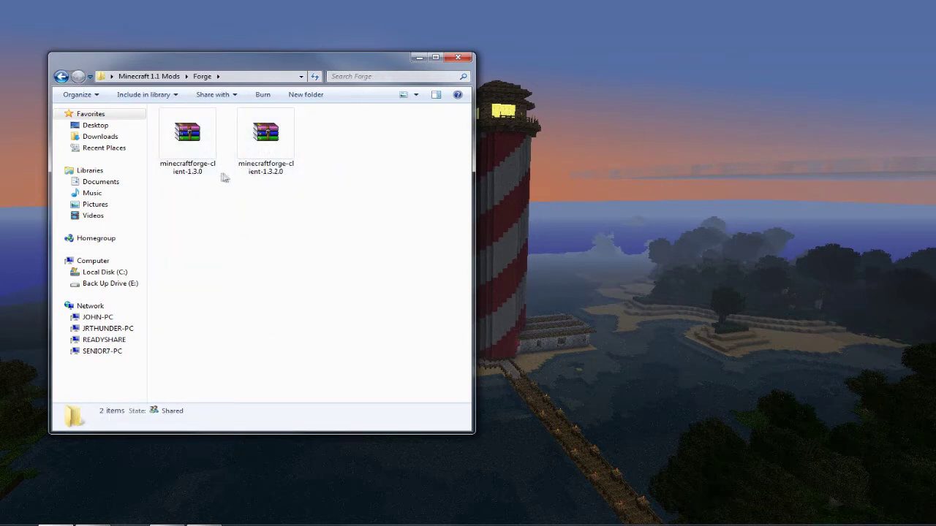
click(62, 76)
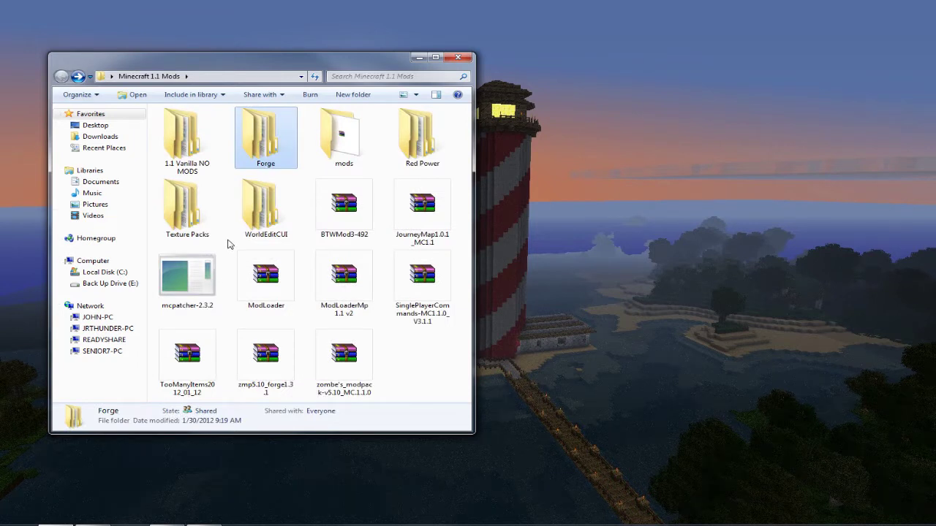
Review the ModLoader, ModLoaderMp 1.1 v2, SinglePlayerCommands, TooManyItems, zombe's modpack, zmp5.10_forge1.3.1 and mcpatcher-2.3.2 files one by one
click(242, 260)
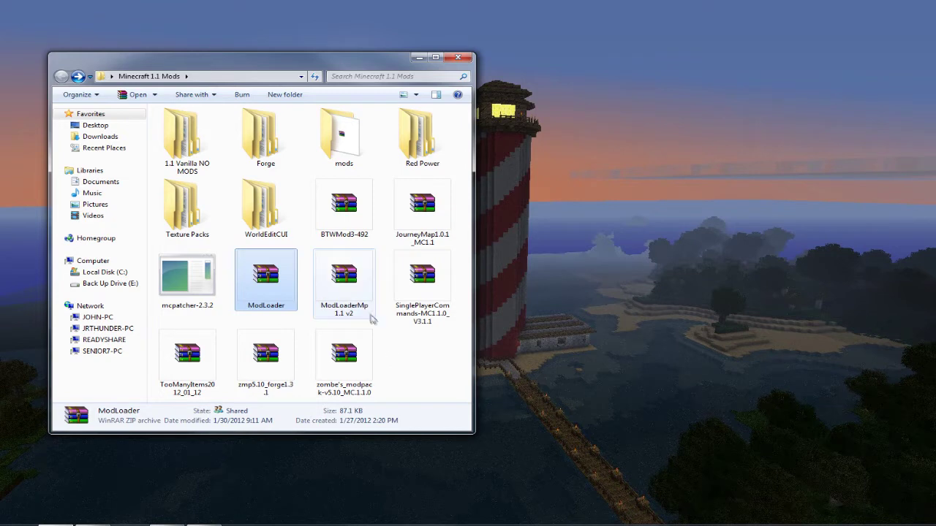
click(353, 294)
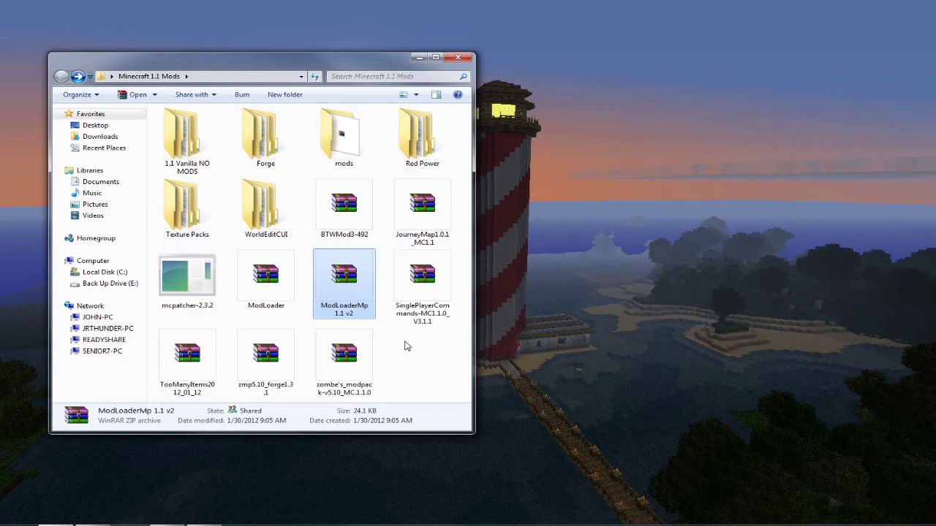
click(423, 291)
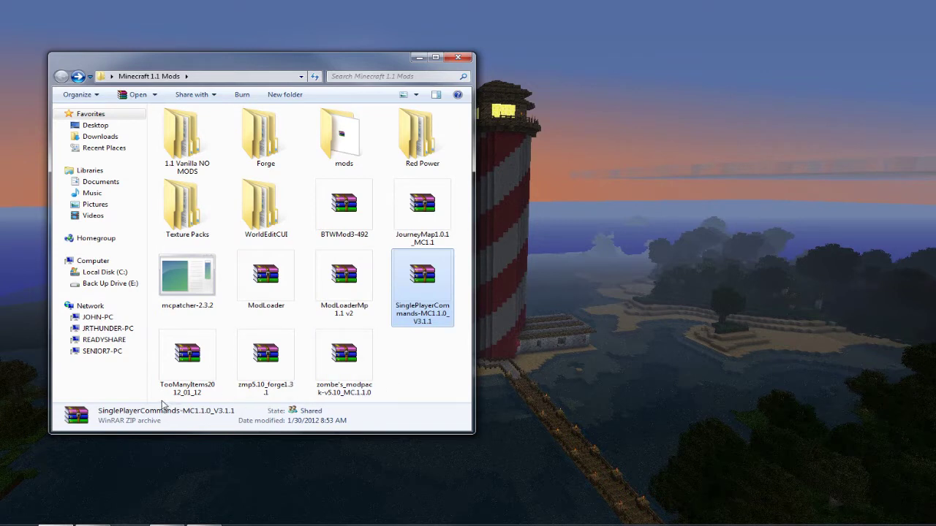
click(184, 369)
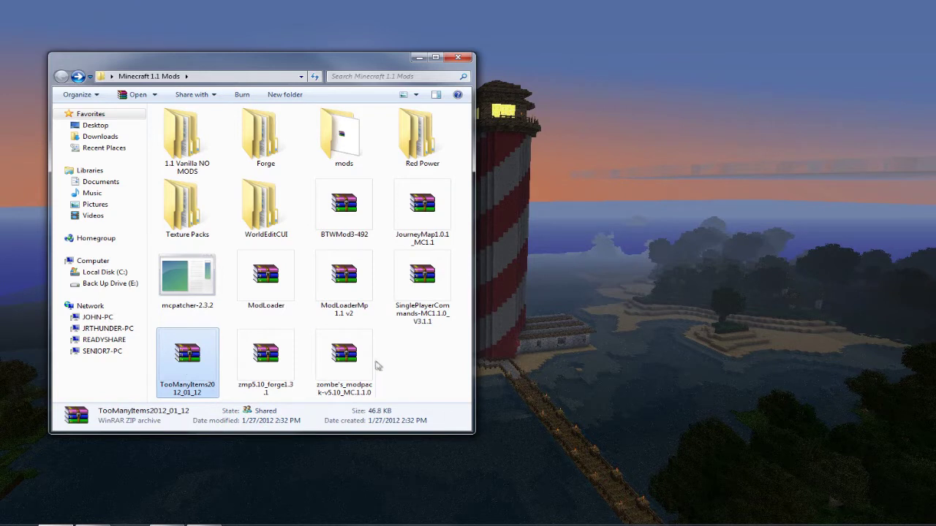
click(353, 363)
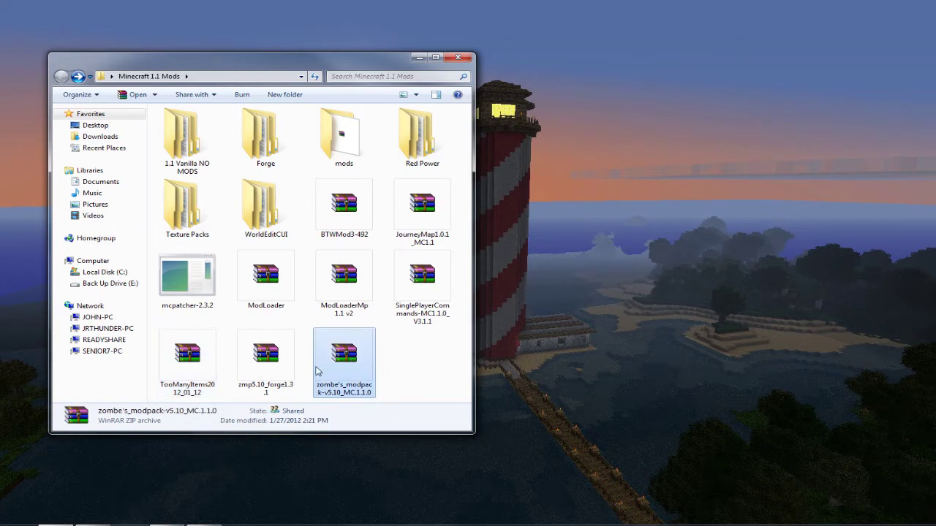
click(281, 367)
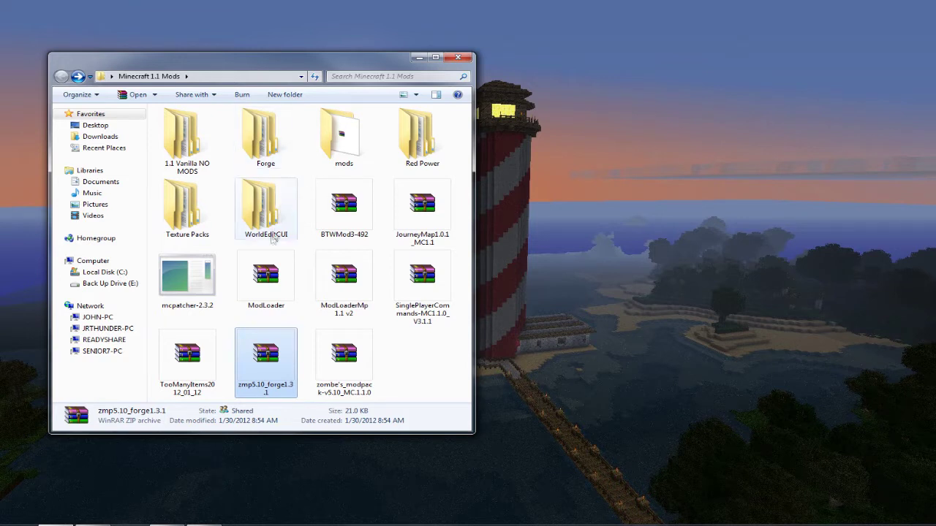
click(207, 282)
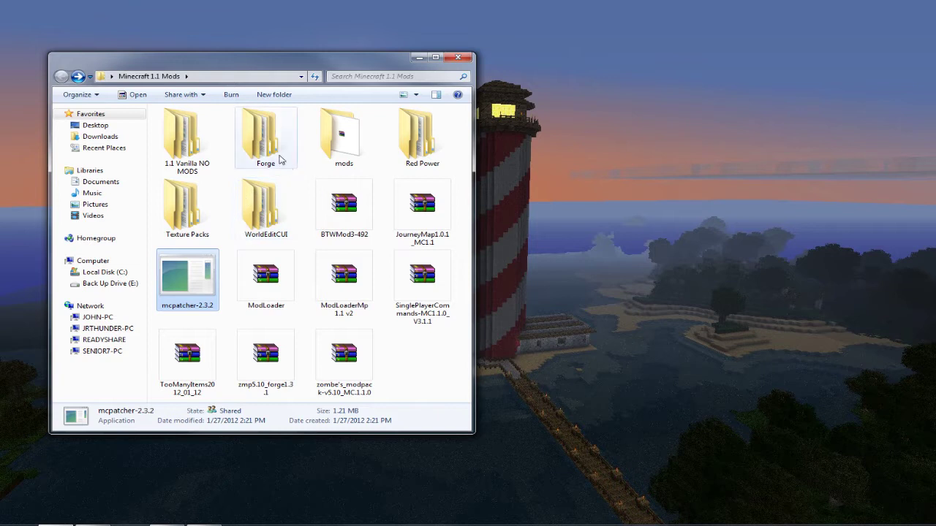
Check the minecraftforge-client-1.3.0 archive in the Forge folder and return to the main mods folder
double_click(263, 135)
click(186, 153)
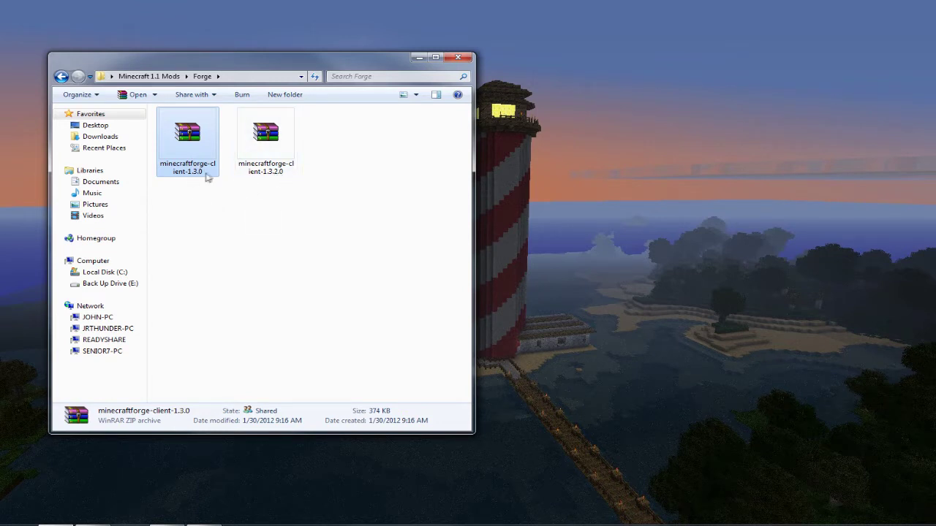
click(61, 76)
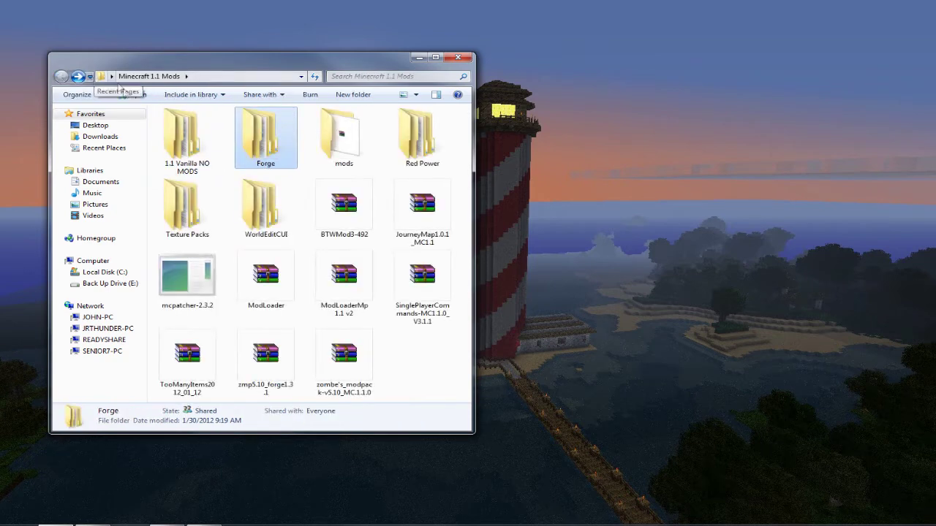
click(227, 192)
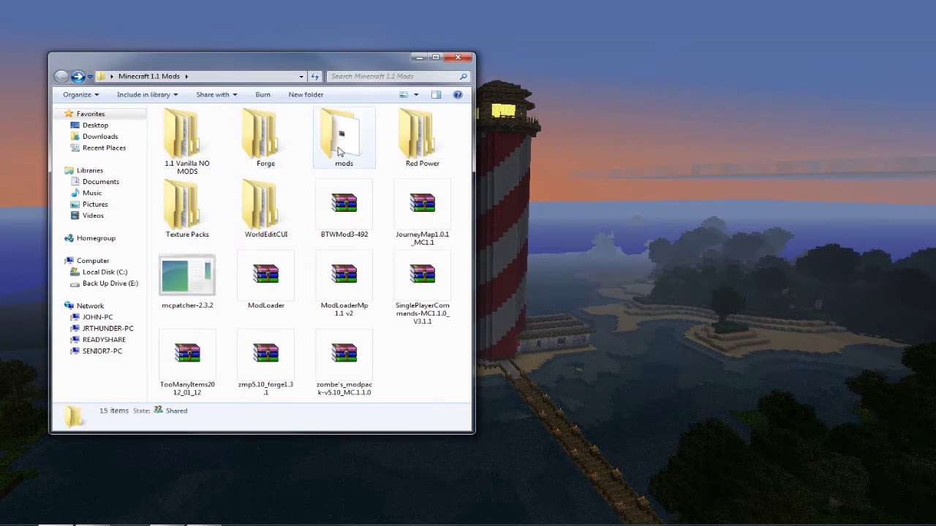
Examine each RedPower 2.0pr4d archive in Red Power's Single folder, from Array to World, and return to the main mods folder
double_click(412, 143)
click(266, 140)
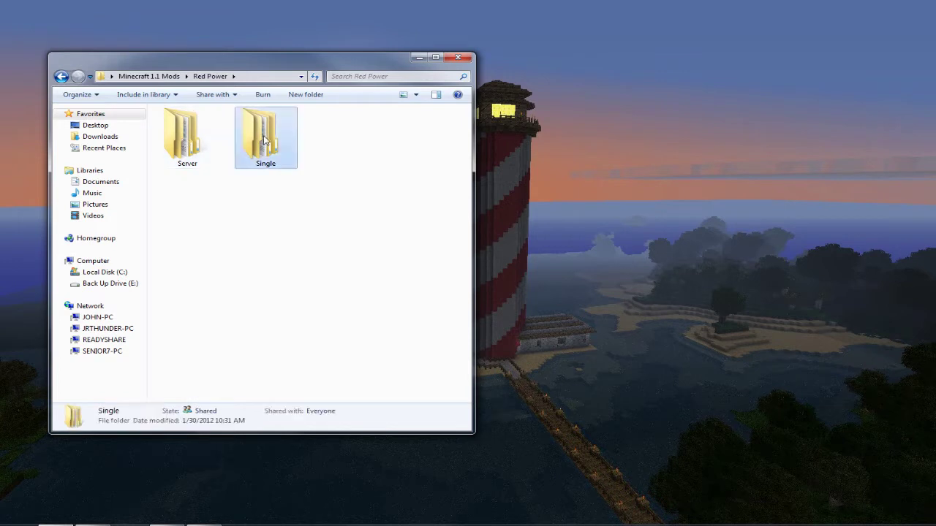
double_click(266, 141)
click(217, 130)
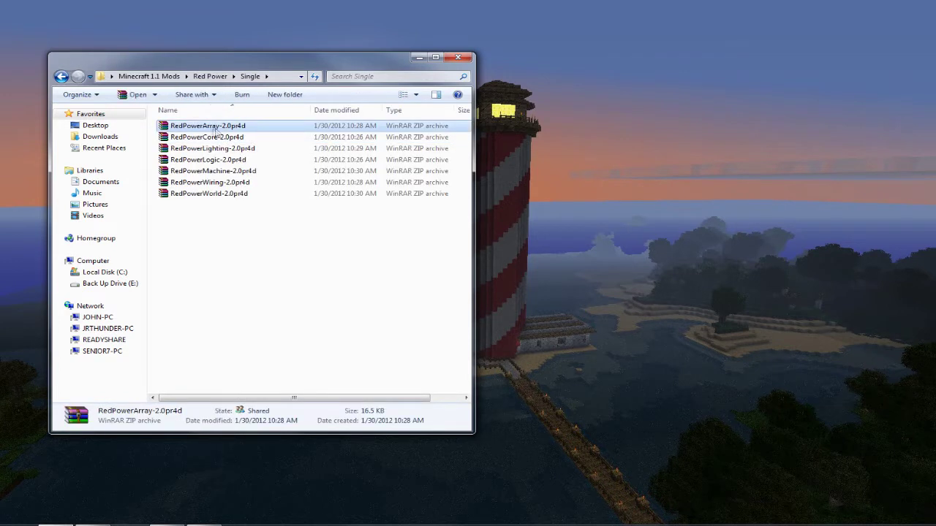
click(197, 138)
click(199, 150)
click(202, 161)
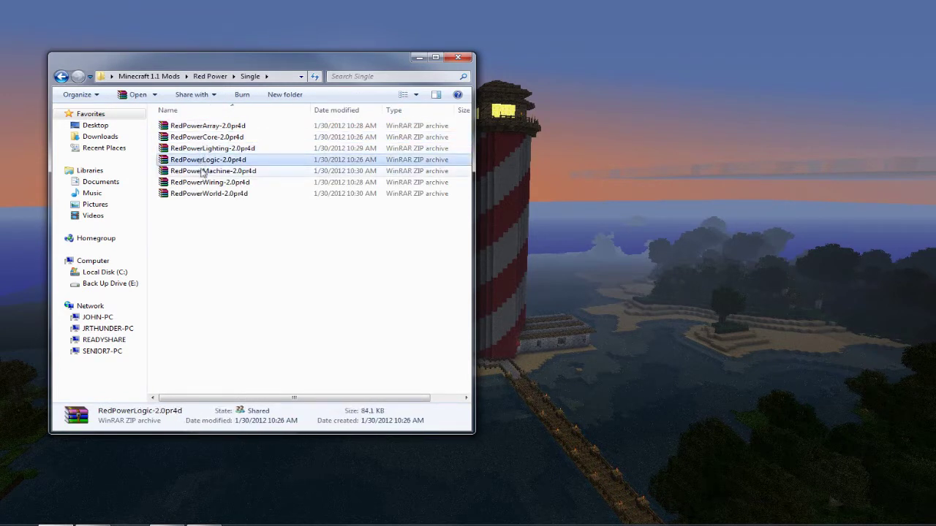
click(205, 171)
click(209, 183)
click(213, 194)
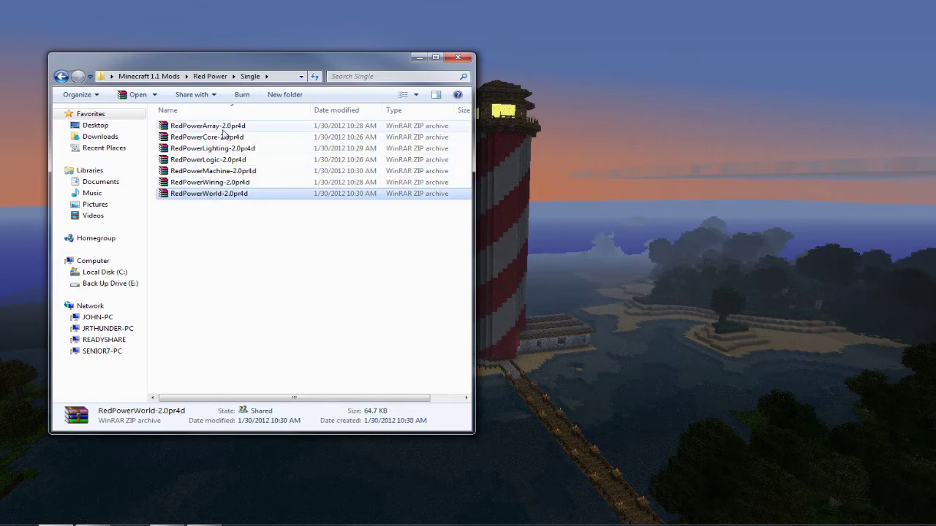
click(62, 77)
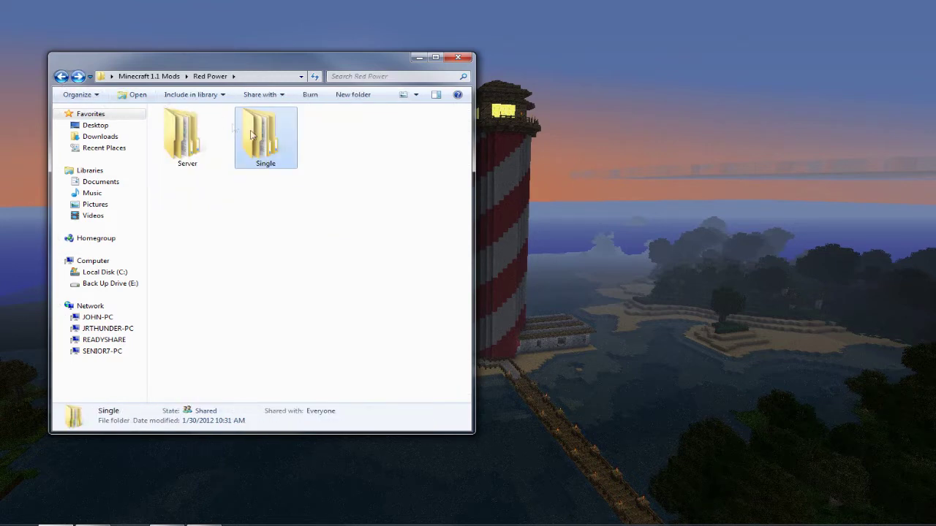
click(61, 77)
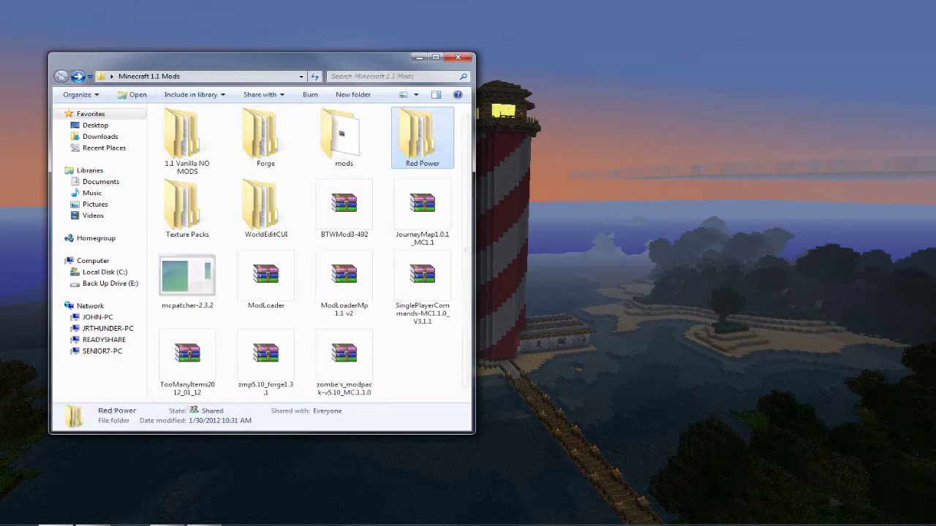
Examine the buildcraft-client 2.2.12 core, builders, energy and transport archives in the mods subfolder and go back
double_click(335, 130)
click(214, 128)
click(213, 136)
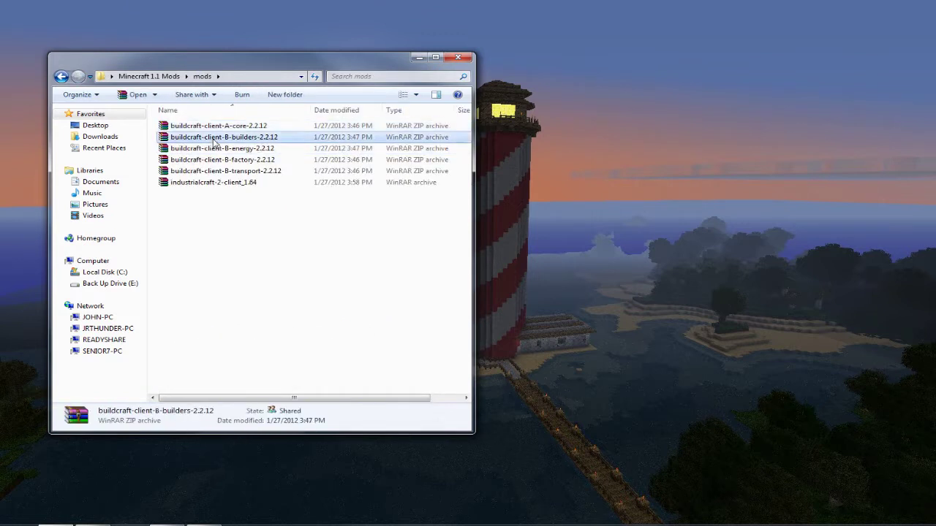
click(215, 149)
click(217, 171)
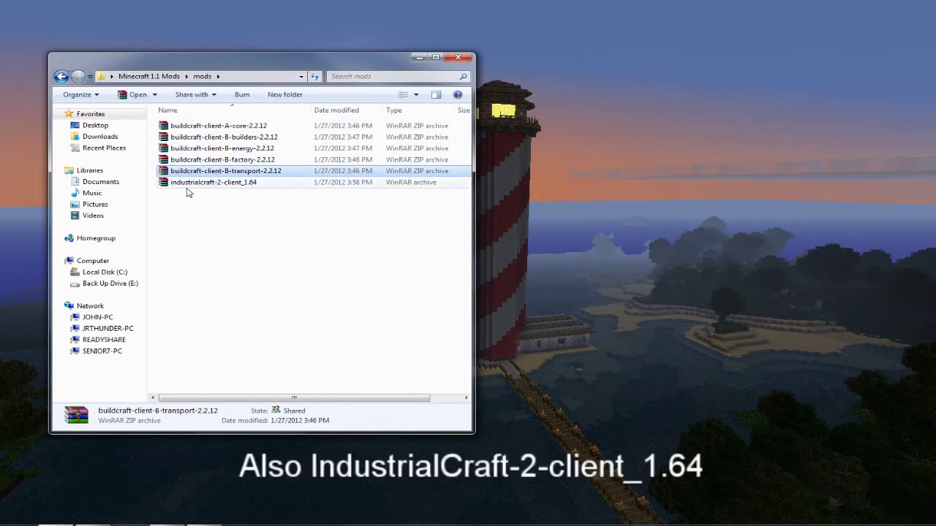
click(61, 76)
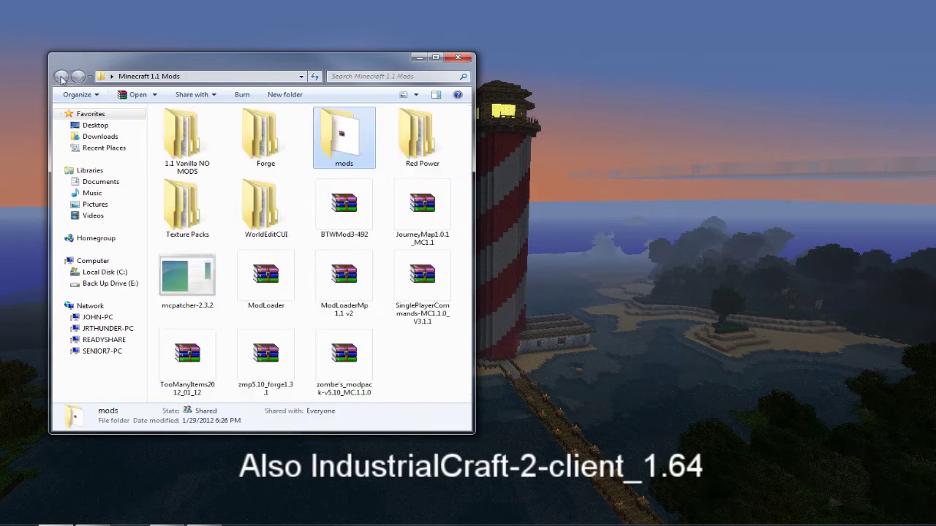
Check the WorldEditCUI-1.1a archive in the WorldEditCUI folder and return to the main mods folder
double_click(265, 210)
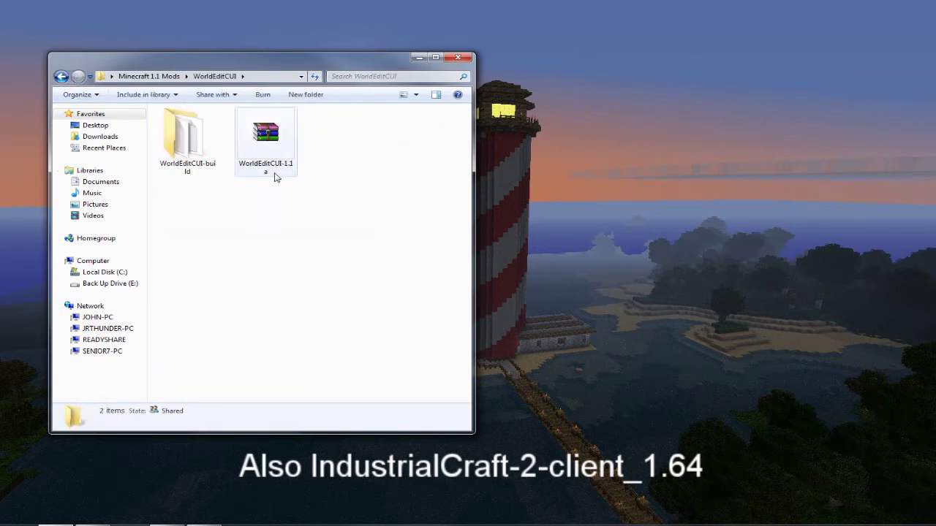
click(61, 76)
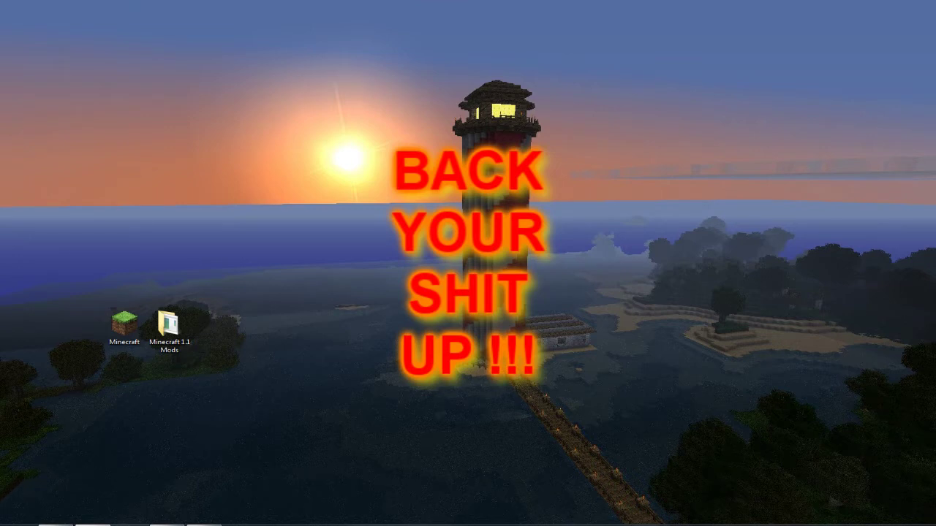
Open the AppData Roaming folder by running %appdata%
key(super)
click(143, 482)
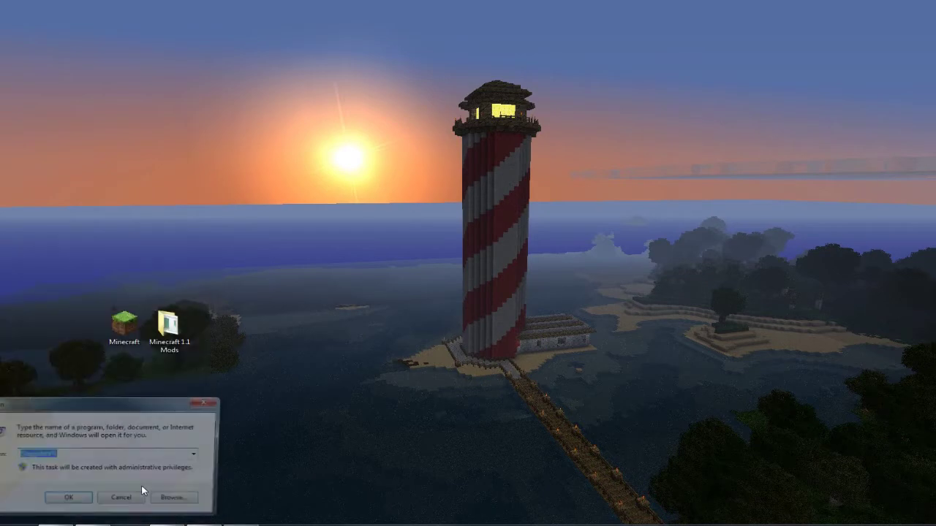
click(73, 503)
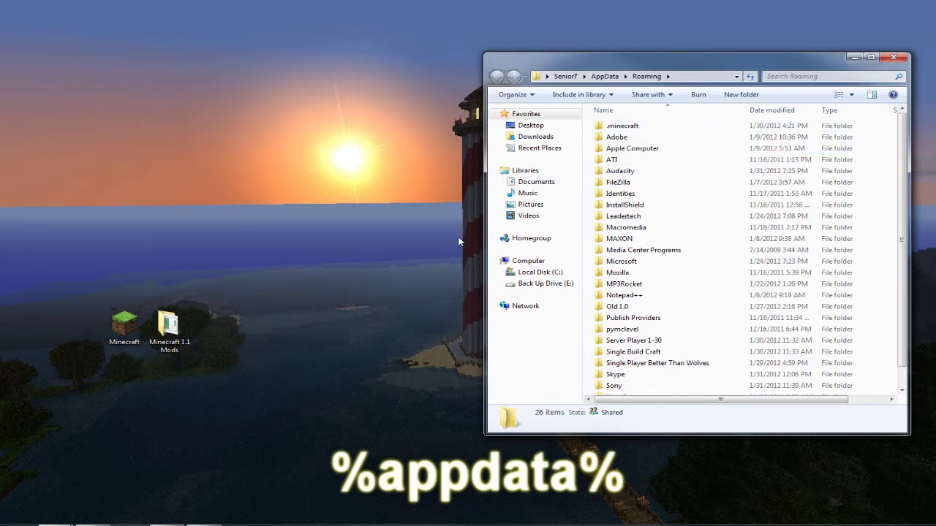
Move the existing .minecraft folder from Roaming to the desktop, above the Minecraft launcher, and close the Roaming window
click(623, 127)
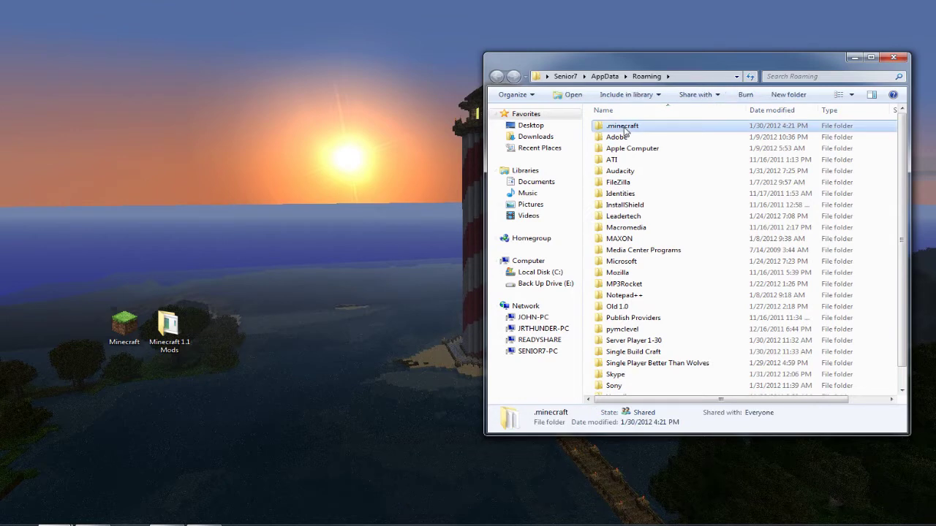
right_click(626, 130)
click(650, 271)
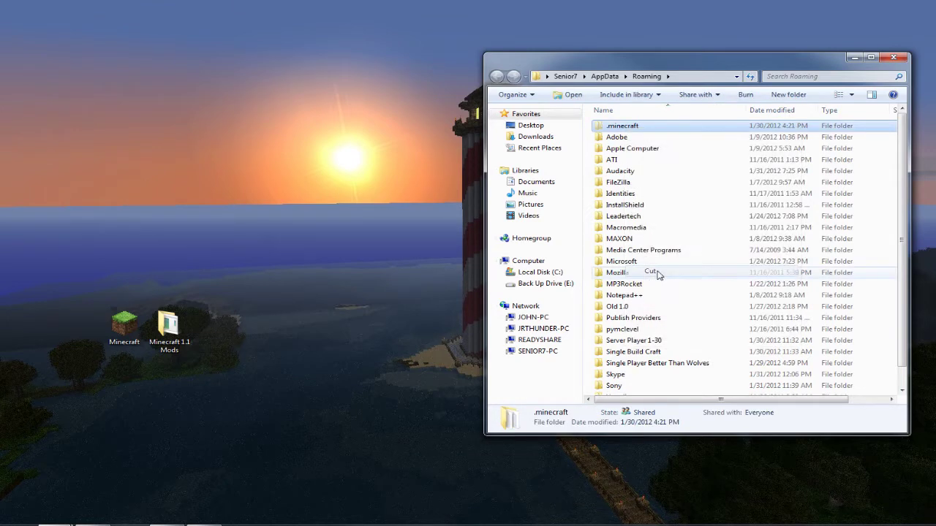
right_click(175, 245)
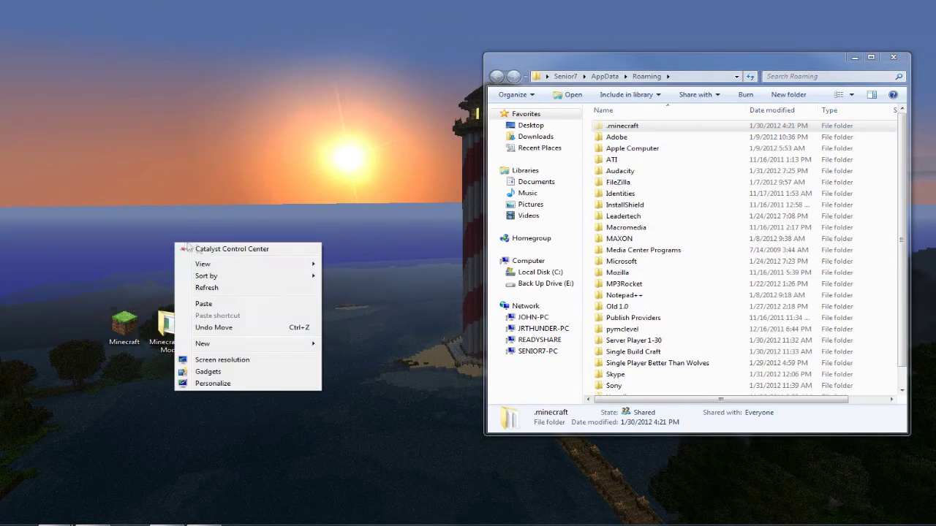
click(212, 304)
drag(170, 220, 125, 272)
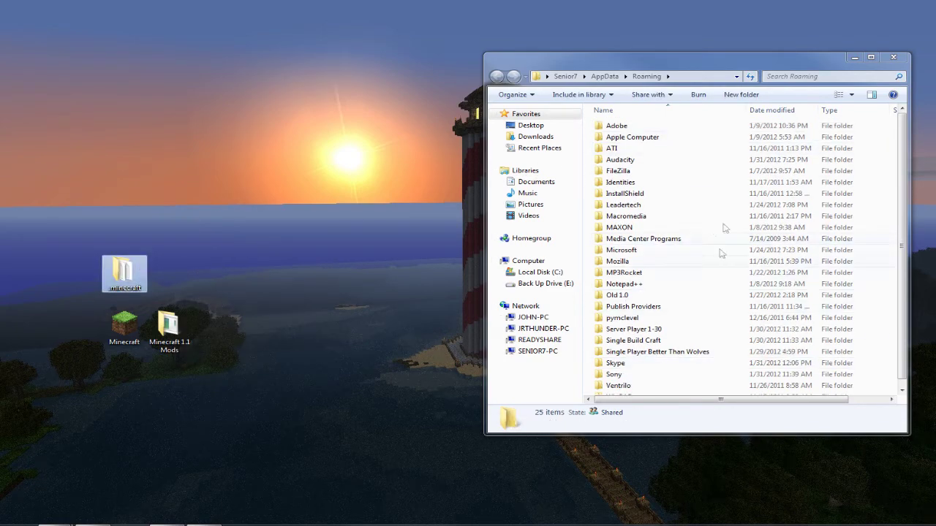
click(893, 58)
Launch Minecraft from the desktop, log in with the account password to generate a fresh .minecraft folder, and close the game
click(124, 326)
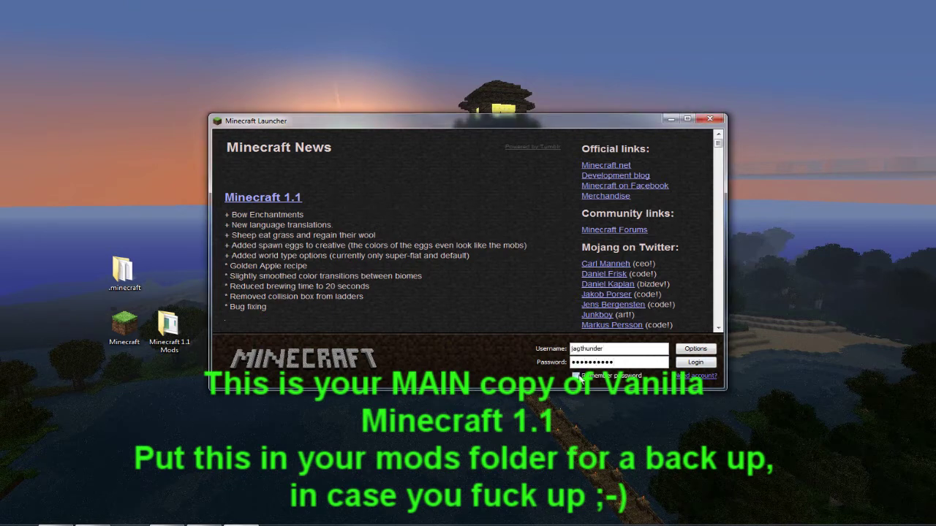
key(Return)
key(BackSpace)
key(BackSpace)
key(BackSpace)
key(BackSpace)
key(BackSpace)
key(BackSpace)
key(BackSpace)
key(BackSpace)
key(BackSpace)
key(BackSpace)
key(BackSpace)
text(*********)
key(Return)
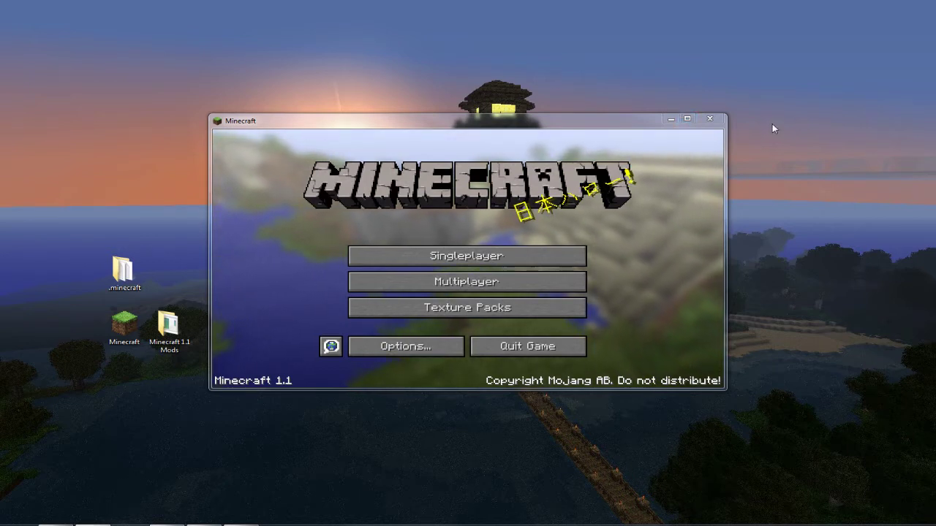
click(709, 119)
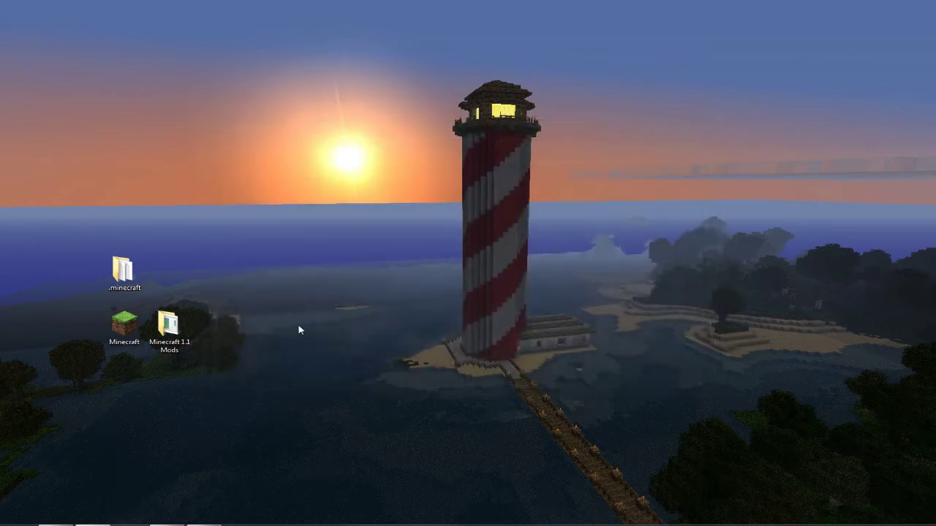
Reopen the %appdata% Roaming folder and open the desktop's Minecraft 1.1 Mods folder alongside it
click(4, 522)
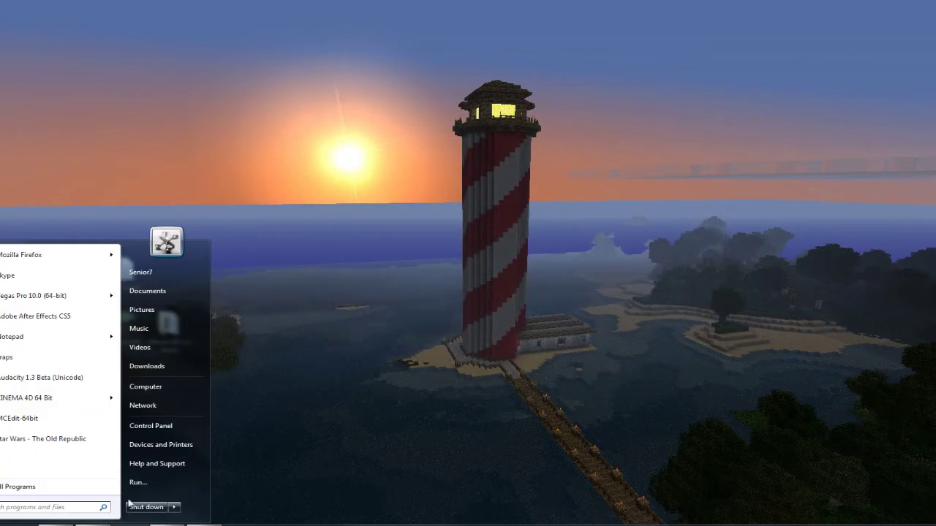
click(136, 483)
click(80, 503)
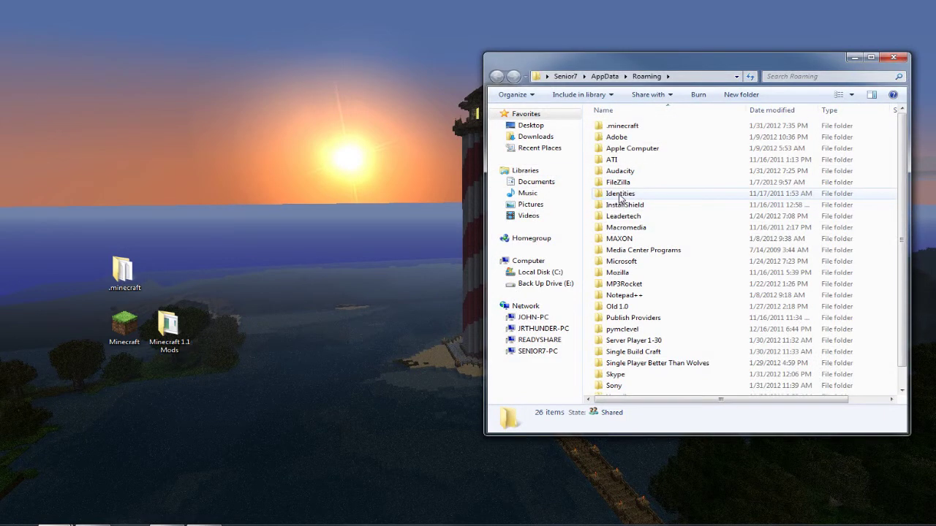
click(174, 324)
double_click(174, 324)
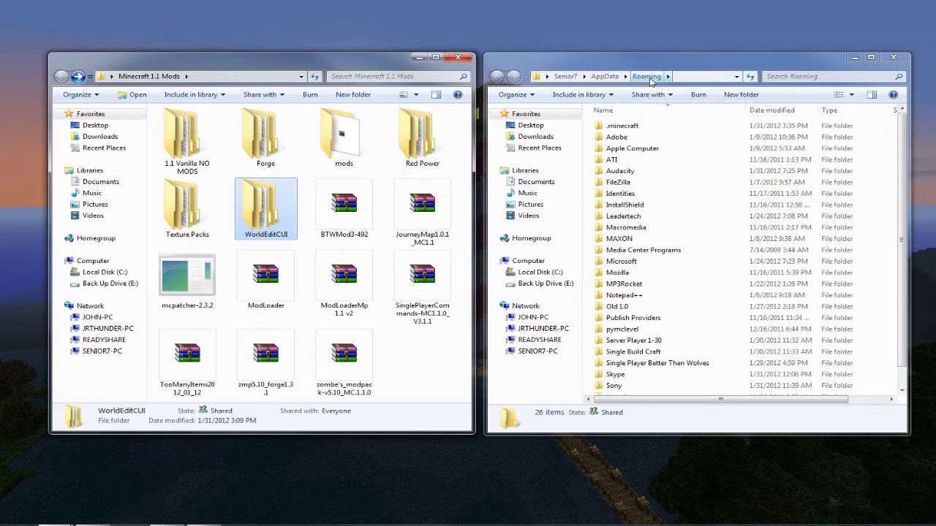
Open the minecraft archive from .minecraft's bin folder in WinRAR and place its window beside the mods folder
double_click(622, 126)
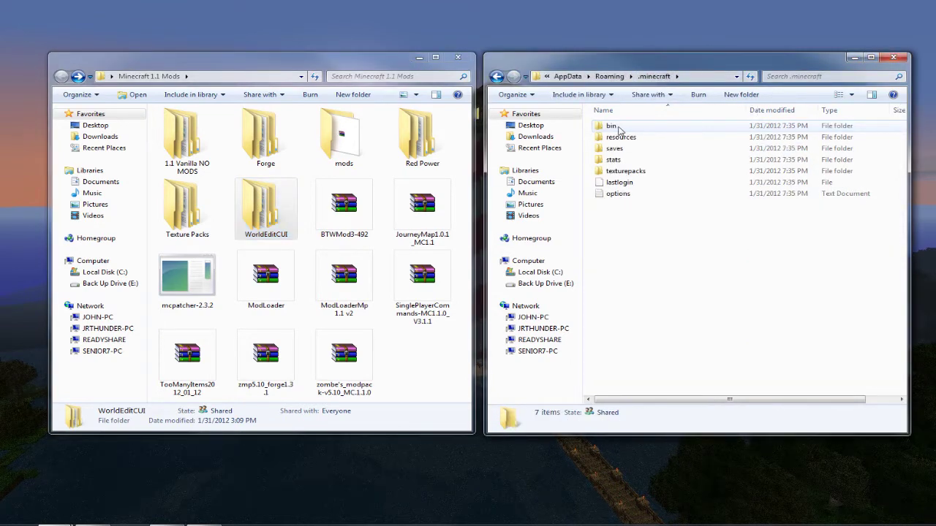
double_click(619, 130)
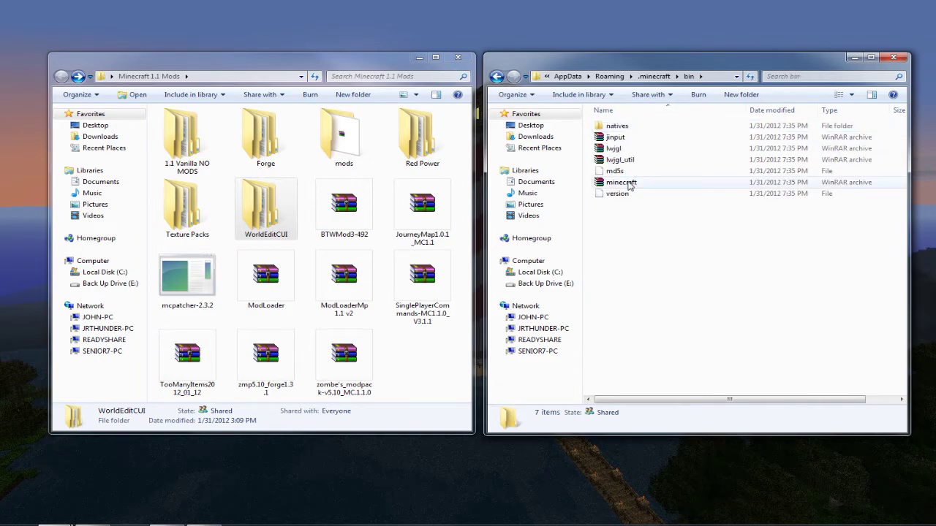
double_click(621, 182)
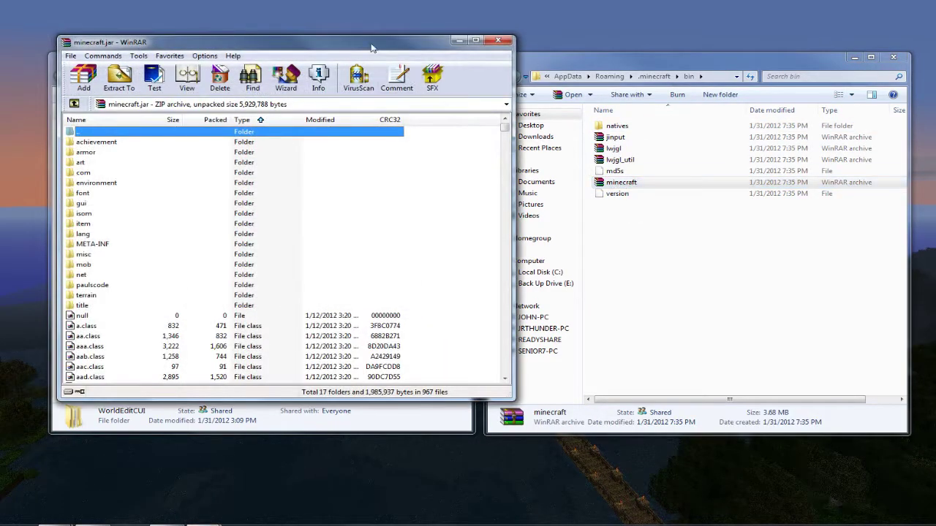
drag(371, 48, 802, 62)
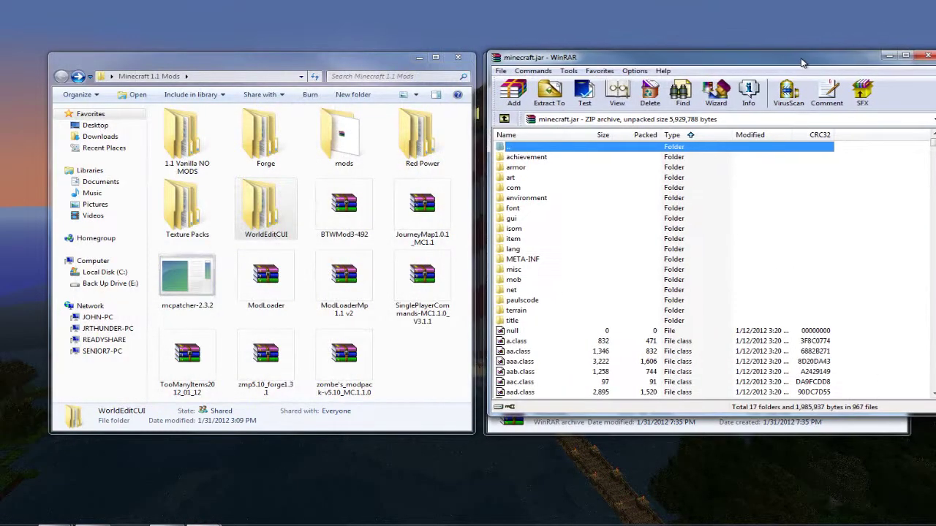
Delete the META-INF folder from minecraft.jar
click(547, 263)
click(659, 106)
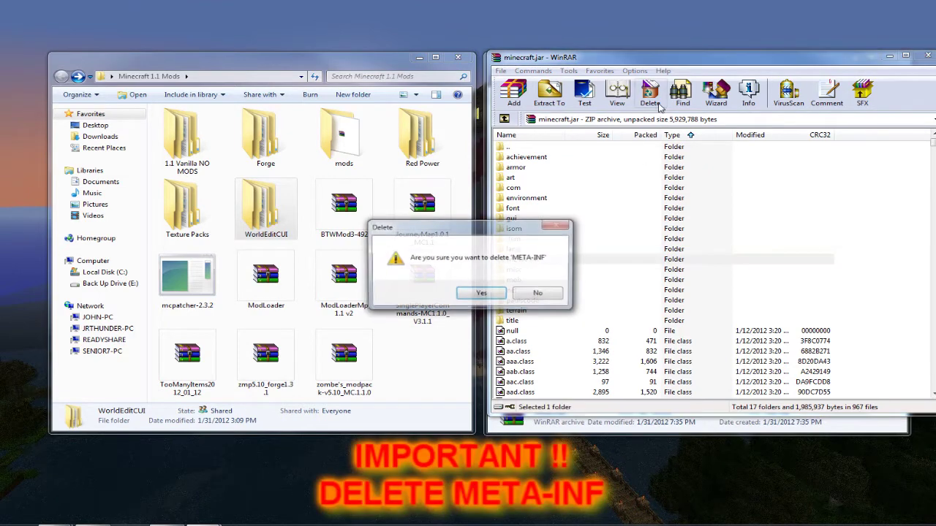
click(503, 292)
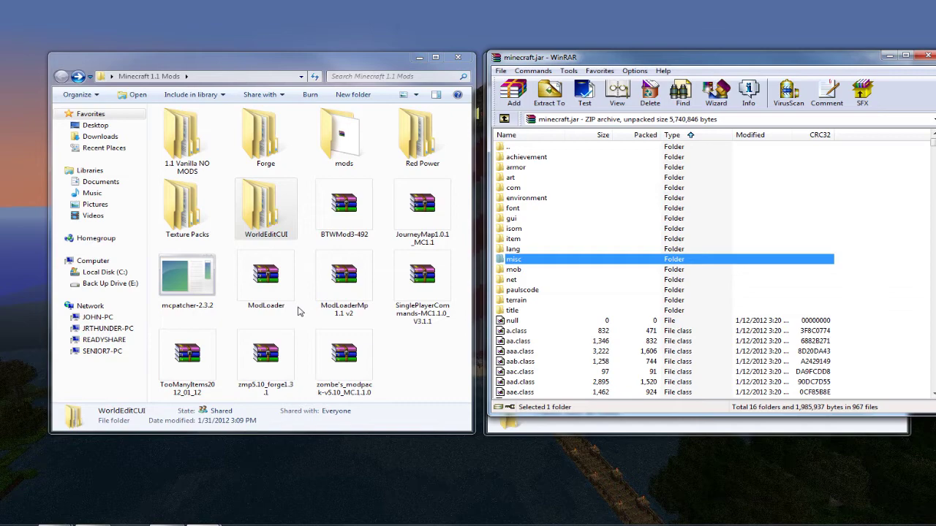
Add all class files from the ModLoader archive to minecraft.jar with Add and replace files, and close the ModLoader archive
double_click(281, 296)
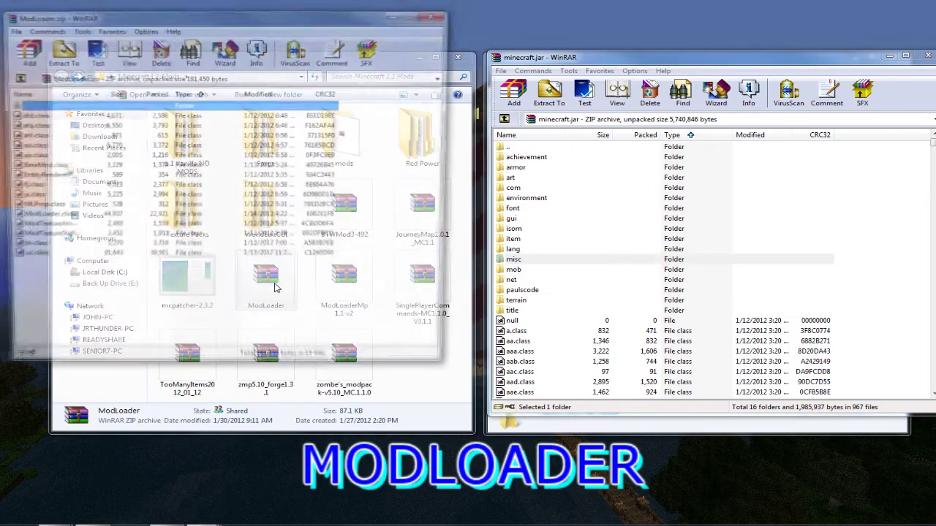
click(33, 264)
drag(33, 263, 38, 115)
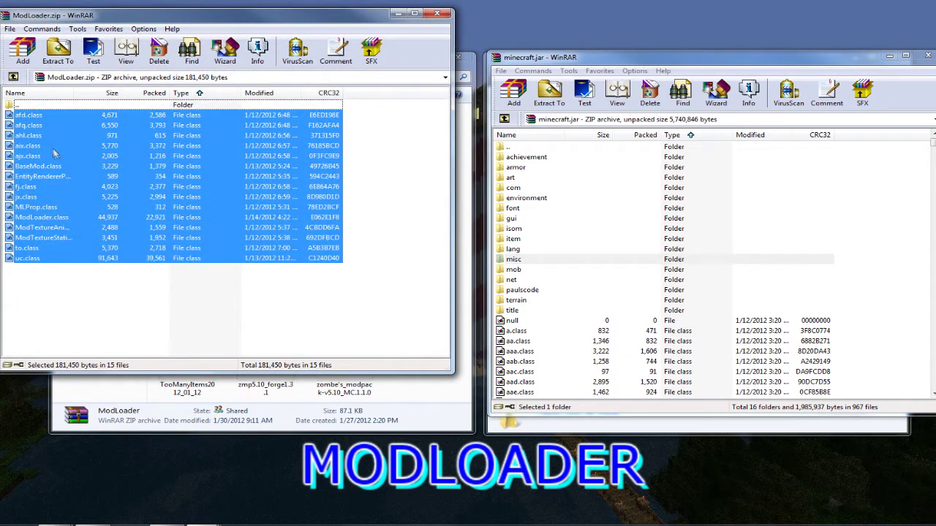
drag(62, 161, 549, 356)
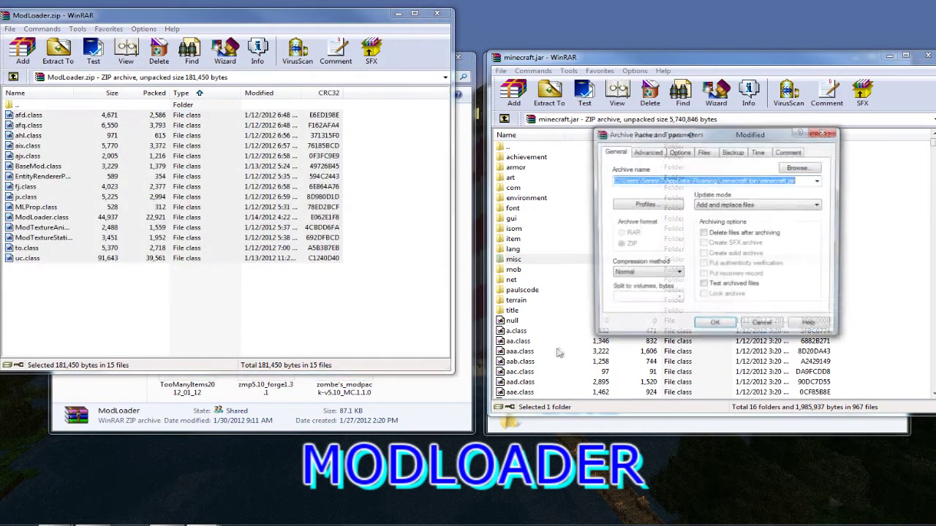
click(713, 327)
click(437, 13)
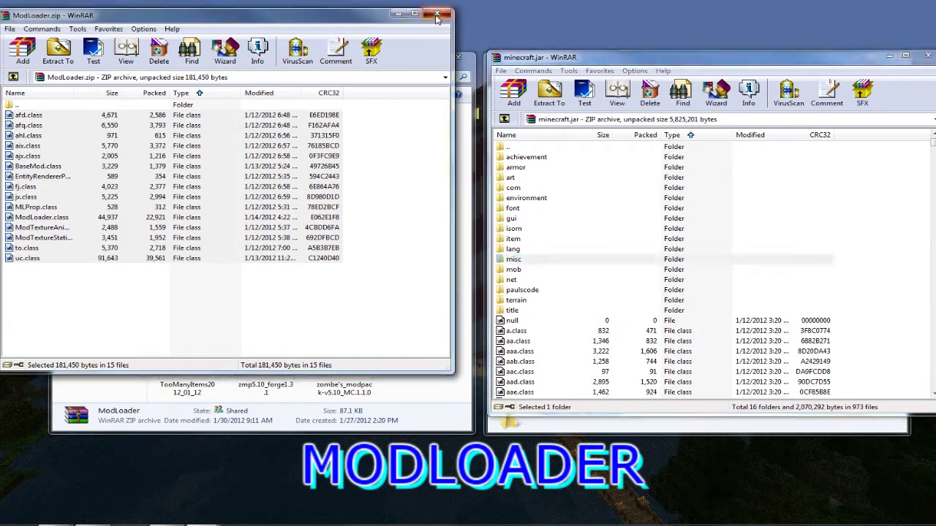
Add all class files from the ModLoaderMp 1.1 v2 archive to minecraft.jar and close the ModLoaderMp archive
double_click(344, 278)
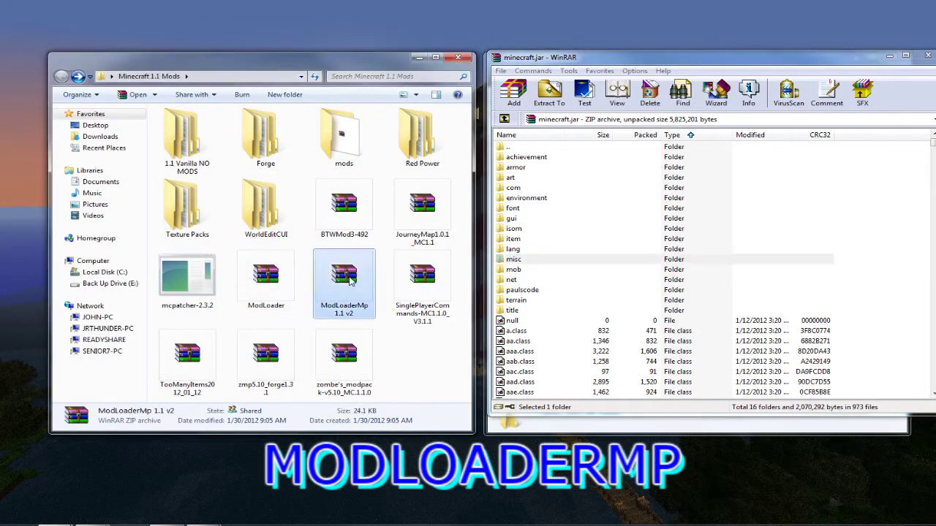
drag(64, 228, 557, 361)
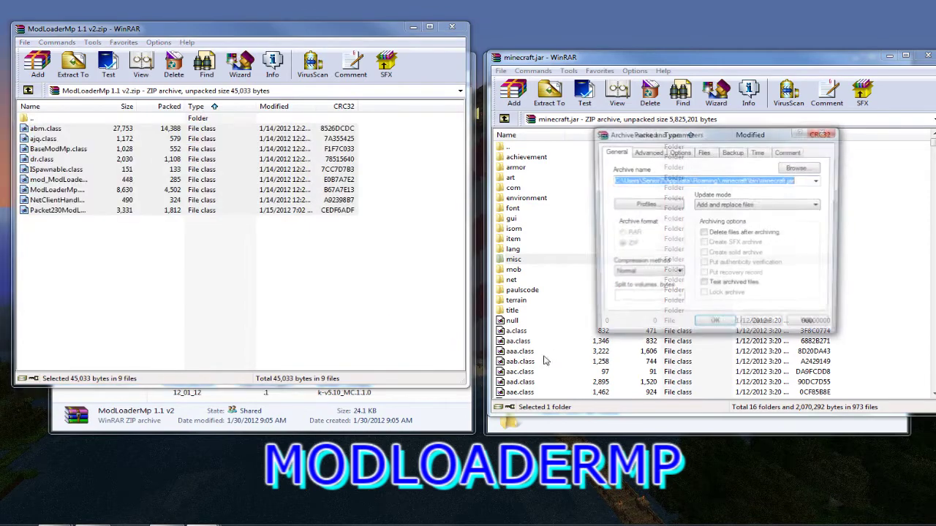
click(715, 327)
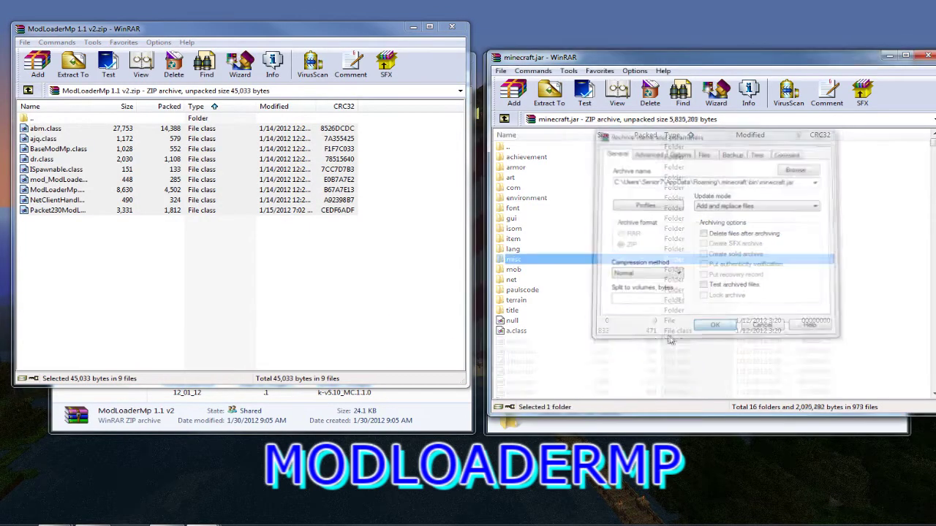
click(452, 27)
Add the forge folder and all class files from minecraftforge-client-1.3.0 to minecraft.jar, leaving out the text document, and close the Forge archive
double_click(265, 138)
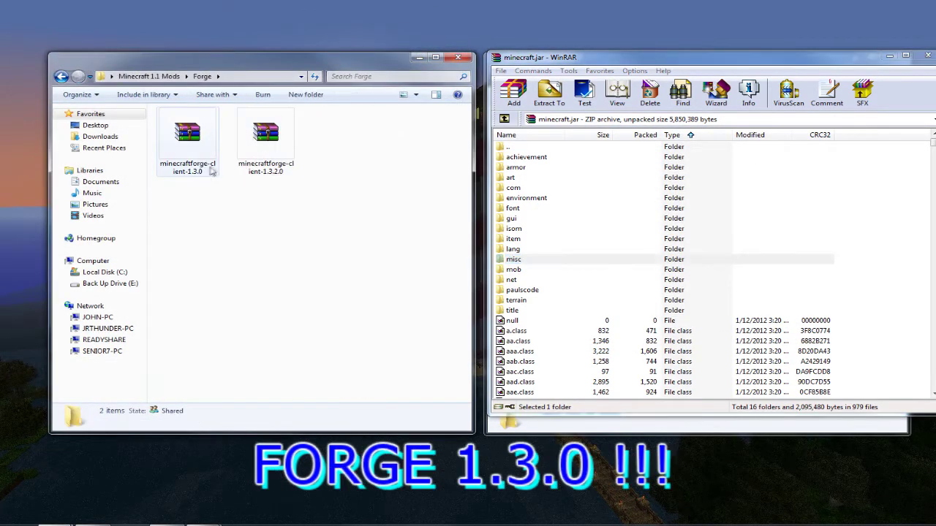
click(186, 147)
double_click(187, 148)
click(57, 143)
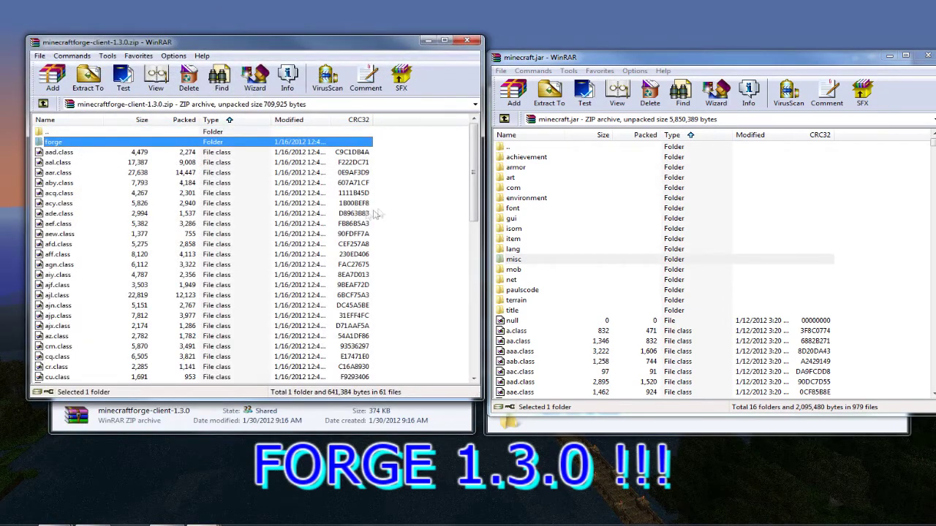
drag(472, 184, 472, 332)
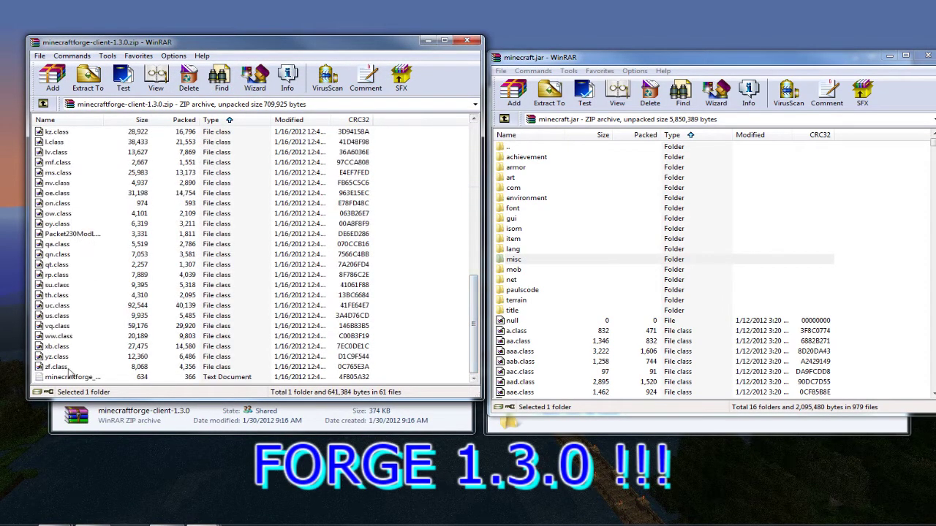
shift+click(66, 367)
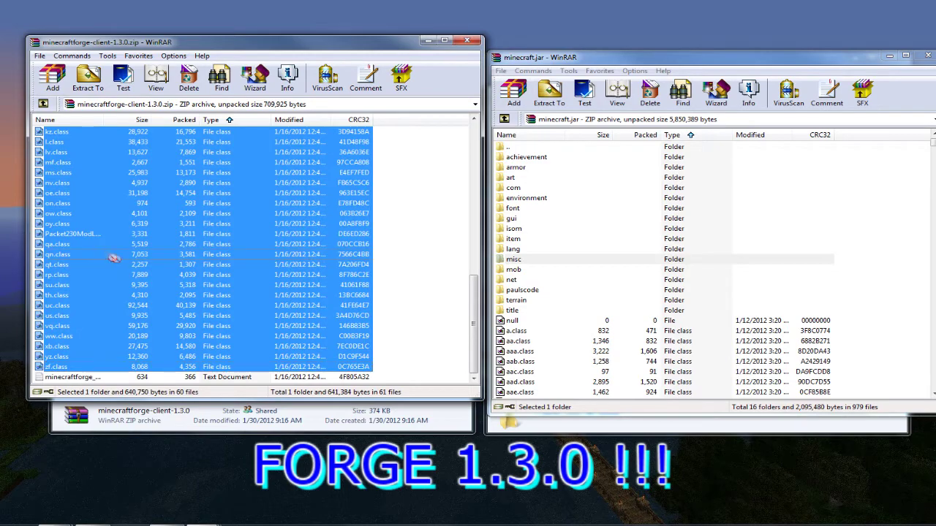
drag(114, 257, 563, 365)
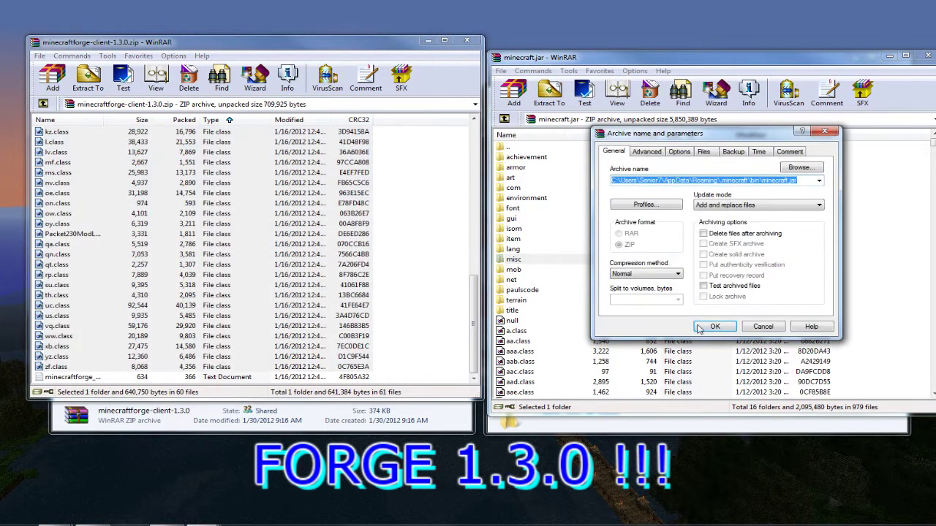
click(700, 328)
click(467, 41)
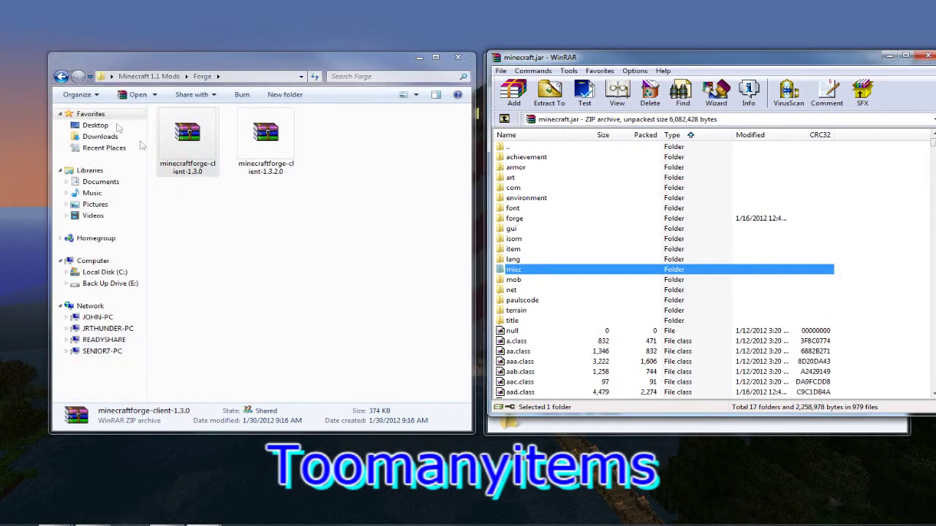
Add all files from the TooManyItems2012_01_12 archive to minecraft.jar with Add and replace files, and close both archives
click(61, 76)
double_click(183, 362)
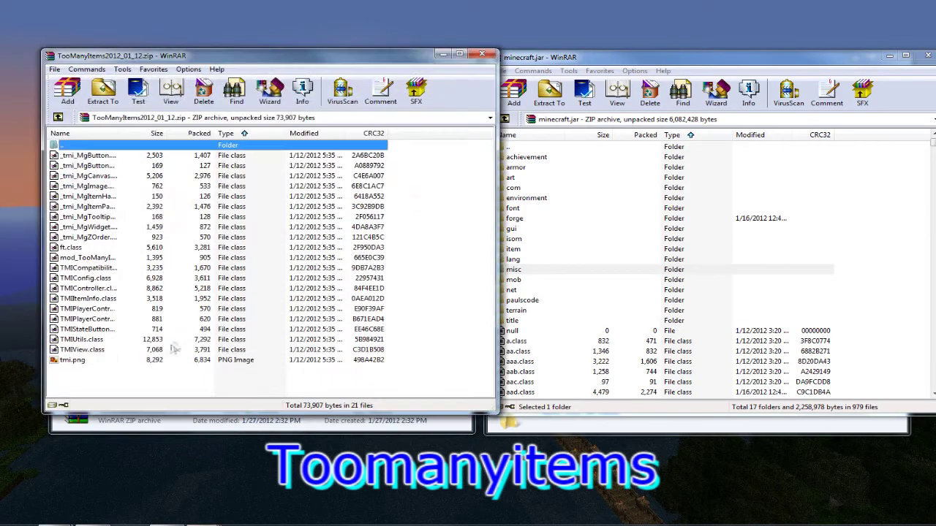
drag(70, 377, 139, 150)
drag(136, 229, 558, 373)
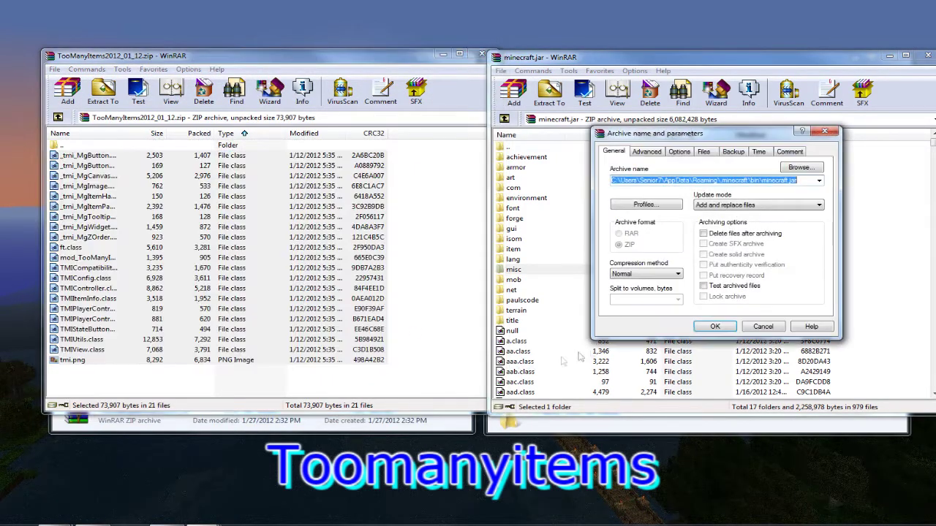
click(715, 326)
click(481, 55)
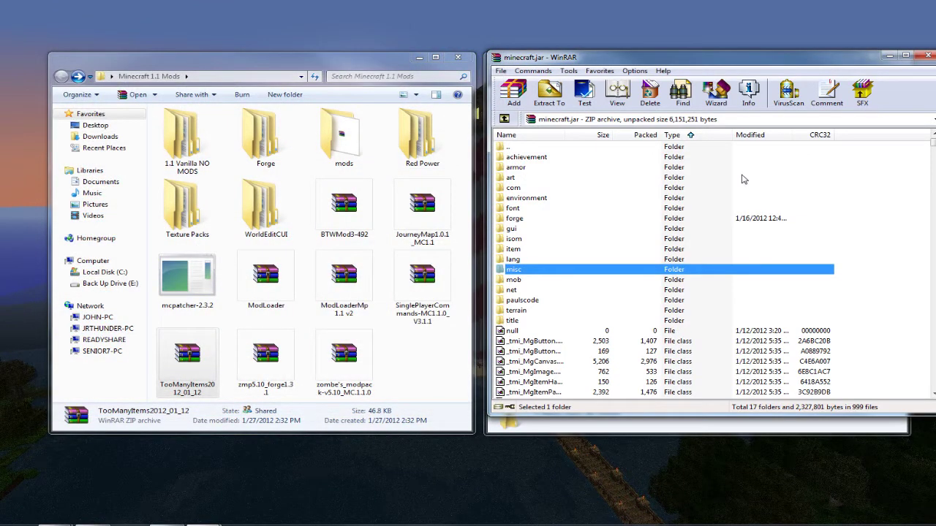
click(927, 56)
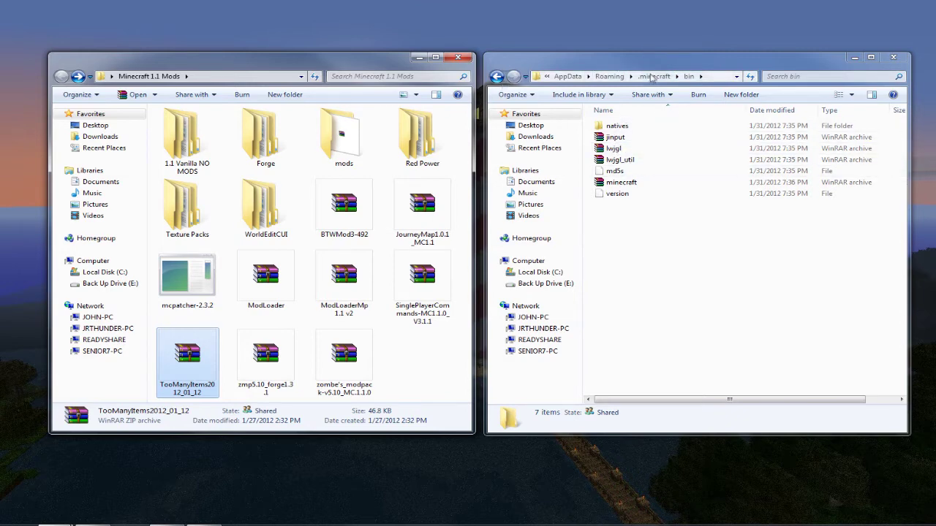
Create a new folder named mods in the .minecraft folder
click(496, 77)
click(496, 78)
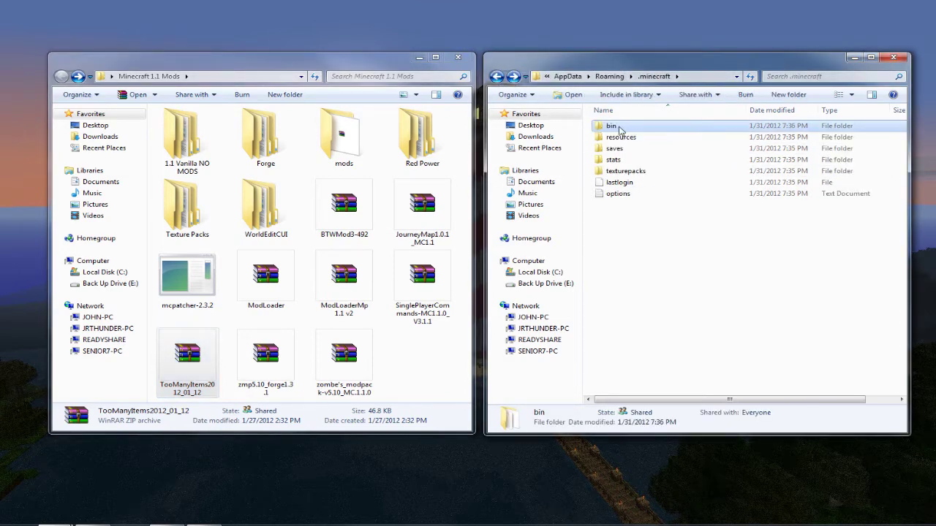
click(783, 95)
text(mod)
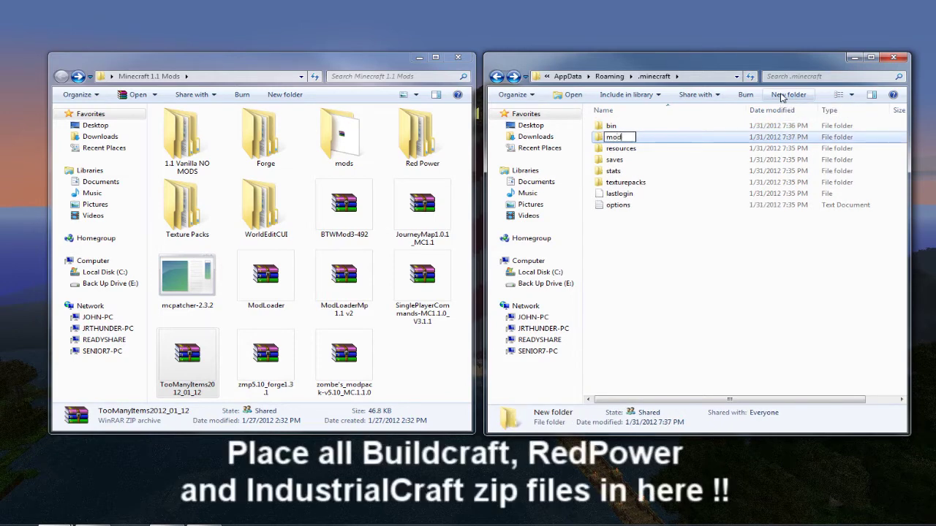
text(s)
key(Return)
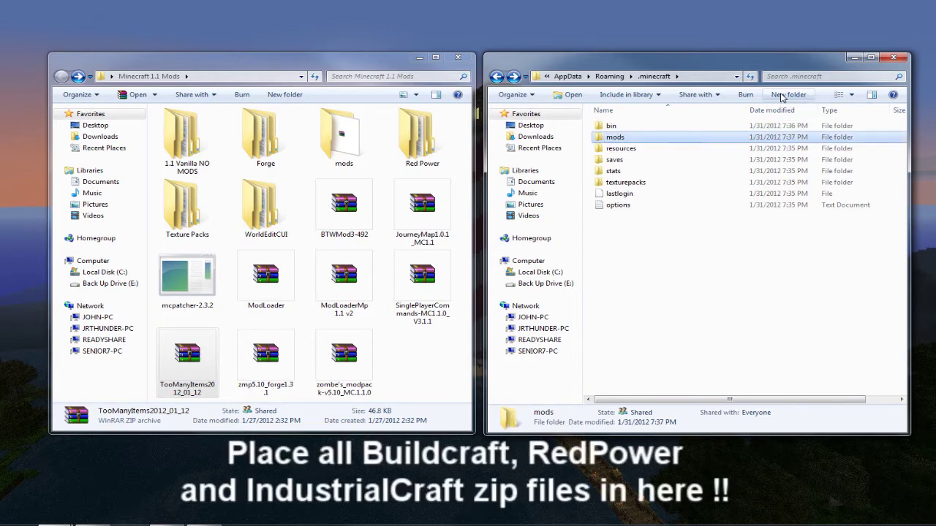
Copy all five BuildCraft 2.2.12 archives and industrialcraft-2-client_1.64 from the downloaded mods folder into .minecraft's mods folder
double_click(349, 145)
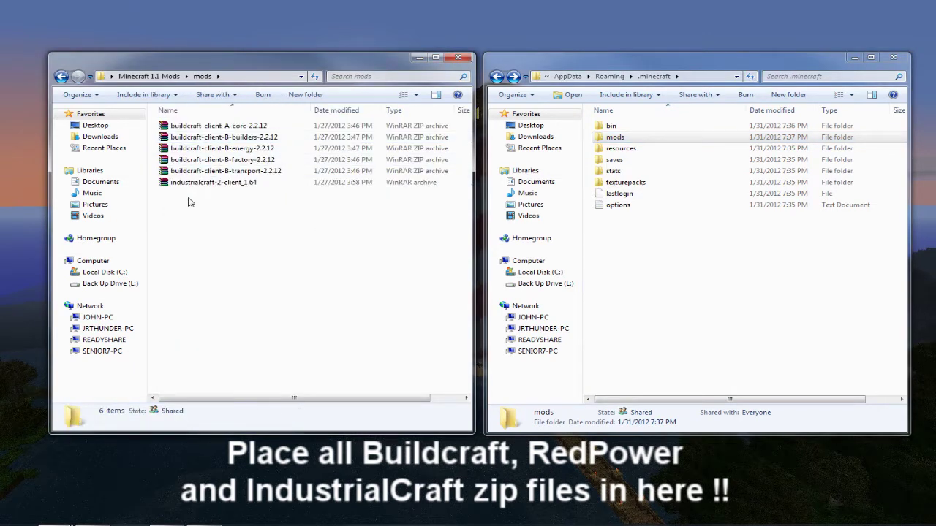
drag(188, 197, 208, 131)
right_click(213, 135)
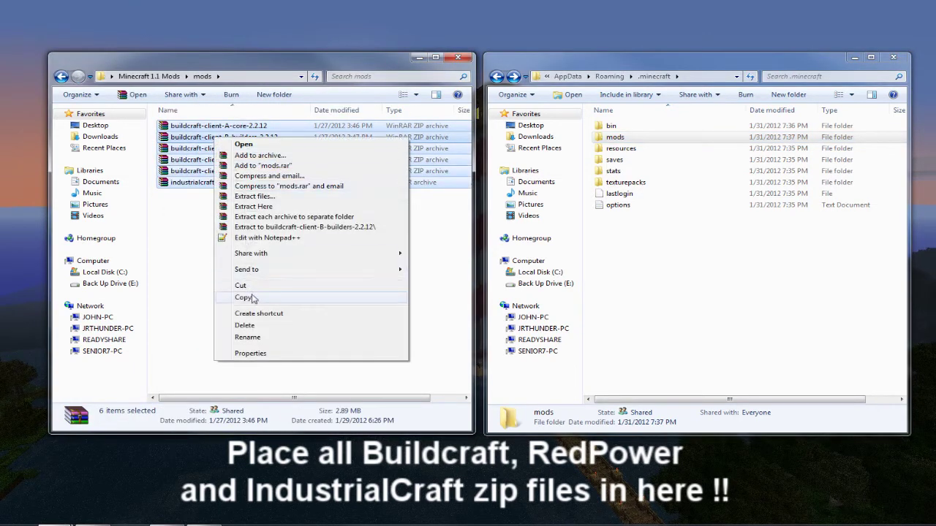
click(241, 297)
double_click(615, 137)
right_click(636, 180)
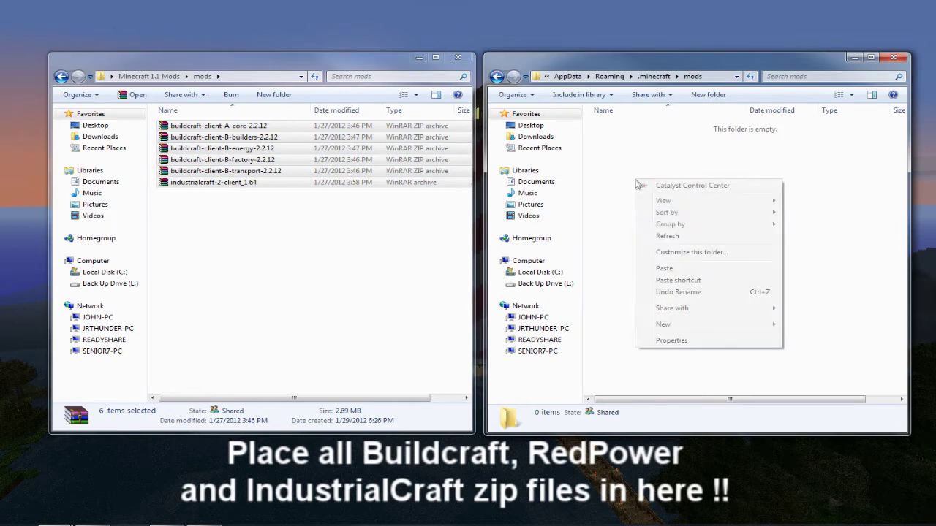
click(665, 269)
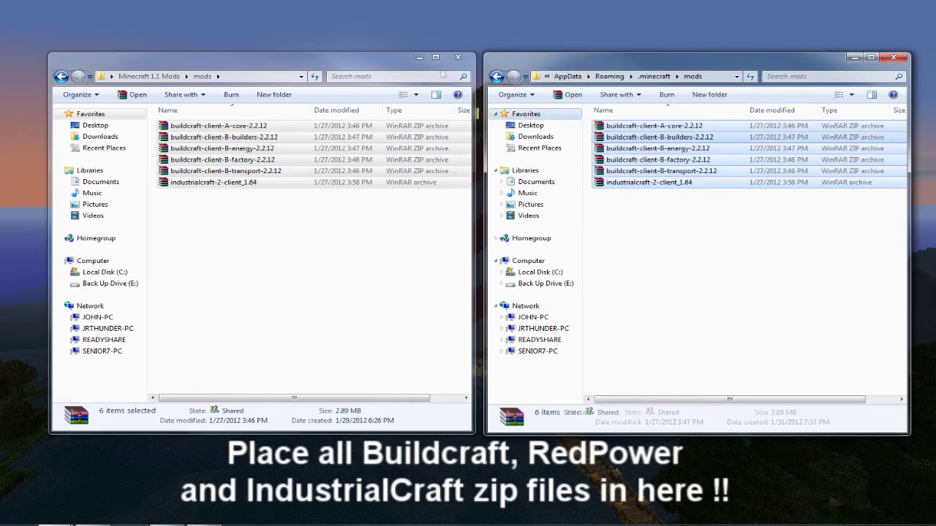
Copy all RedPower 2.0pr4d archives from Red Power's Single folder into .minecraft's mods folder, and close both folder windows
click(60, 76)
double_click(420, 135)
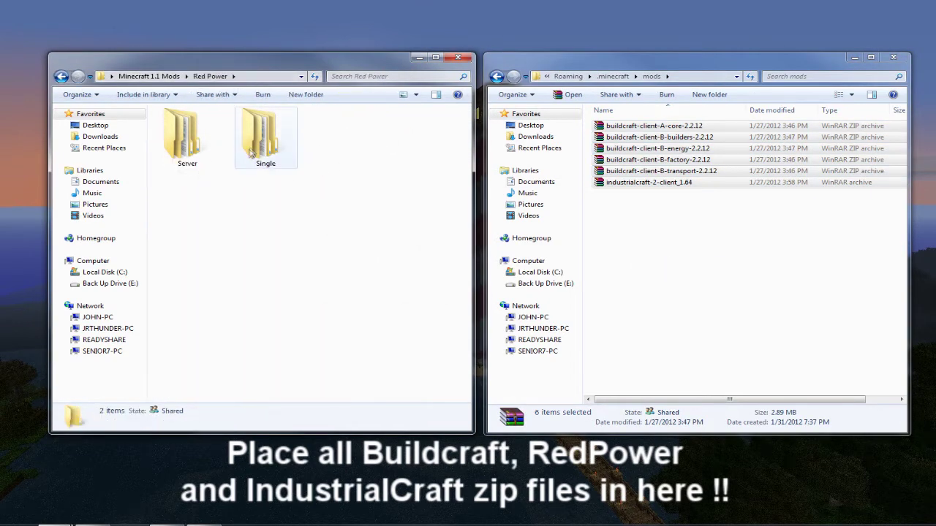
double_click(256, 139)
drag(213, 213, 215, 130)
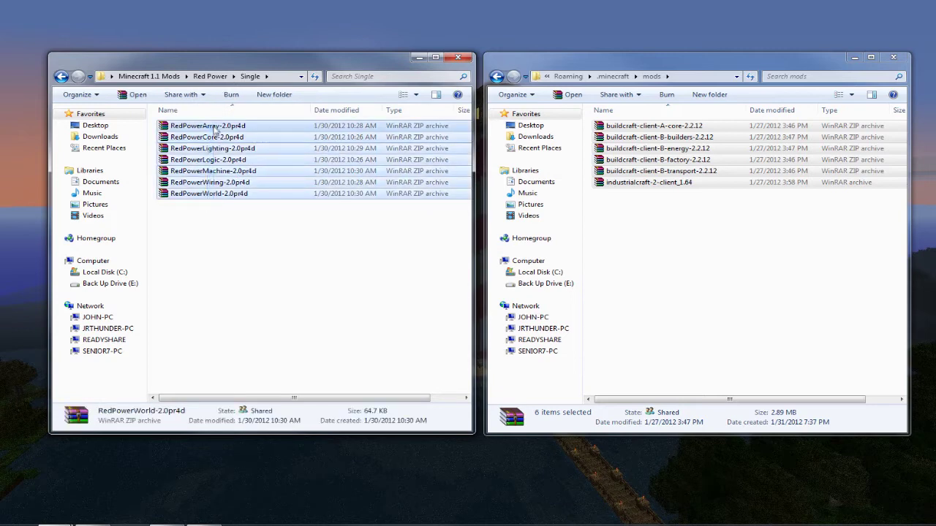
right_click(214, 129)
click(256, 289)
right_click(696, 275)
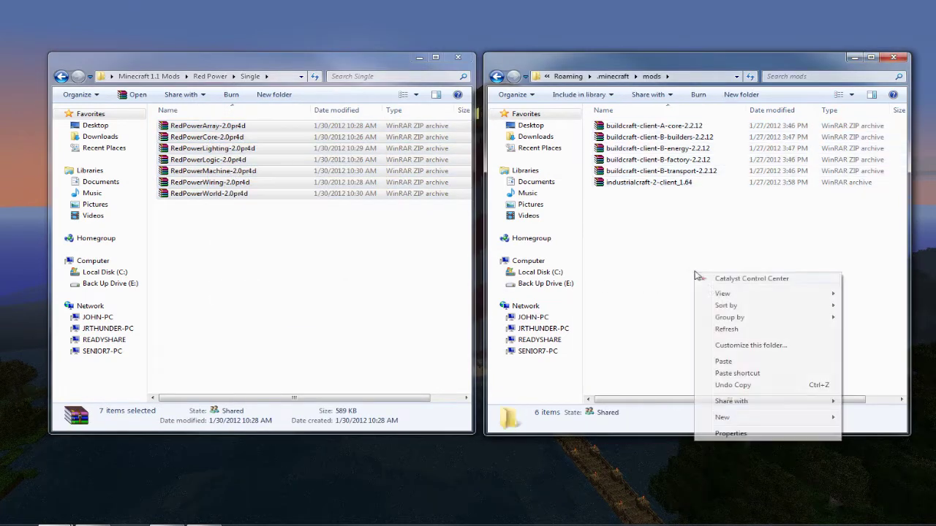
click(724, 361)
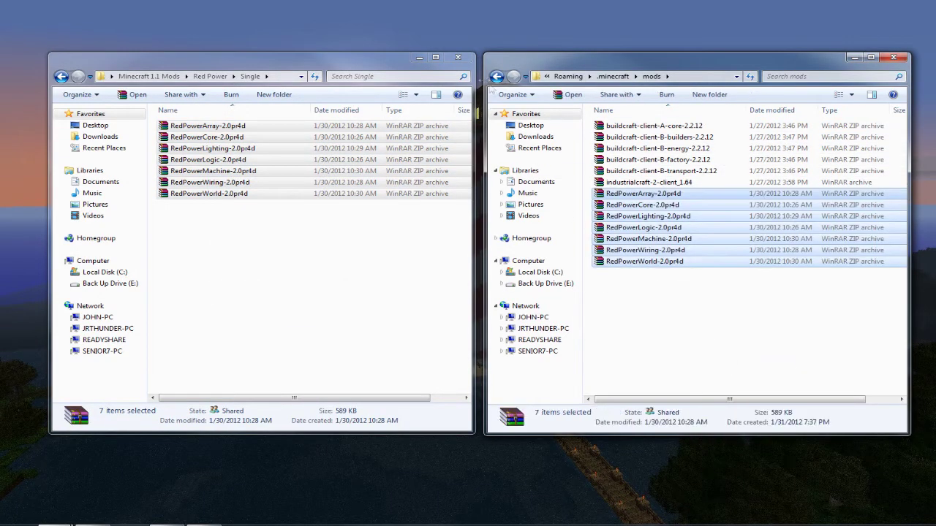
click(457, 58)
click(894, 57)
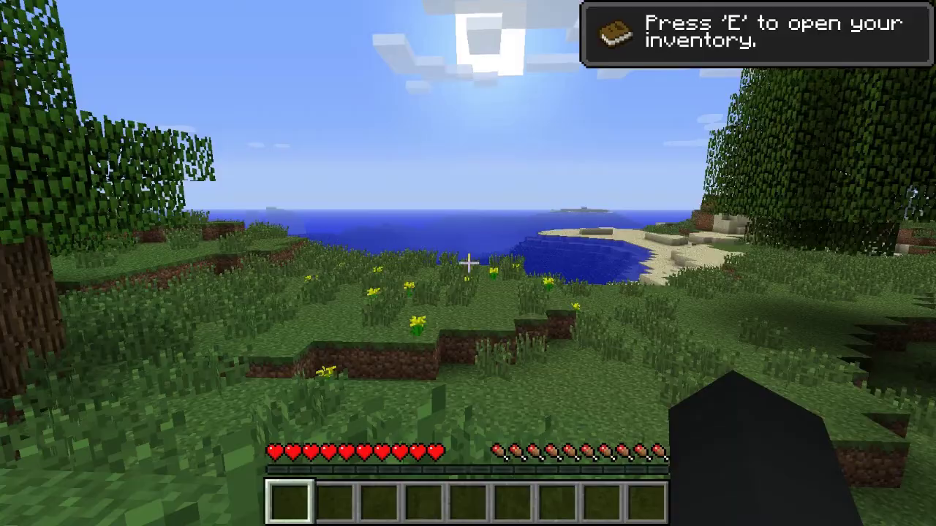
Look through the TooManyItems pages in the Minecraft inventory for the added mods' items, and save and quit to the title
key(e)
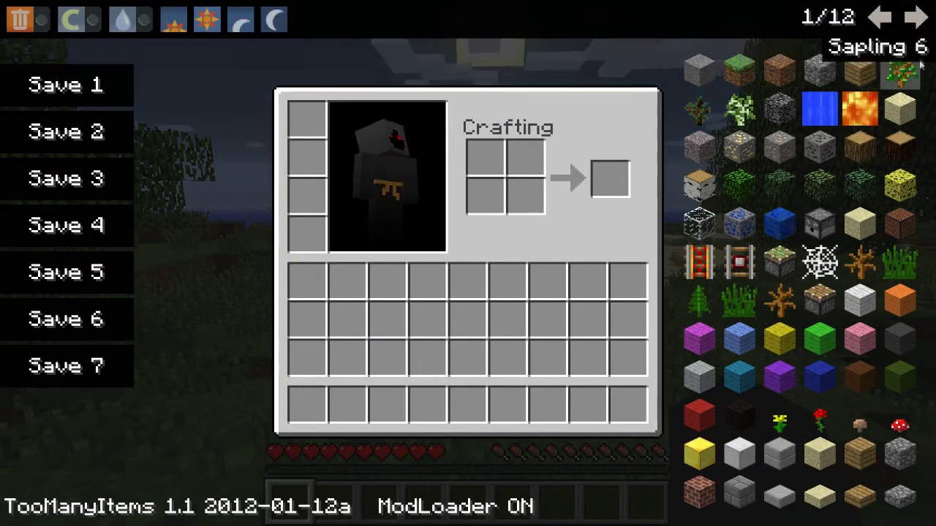
click(916, 20)
click(915, 20)
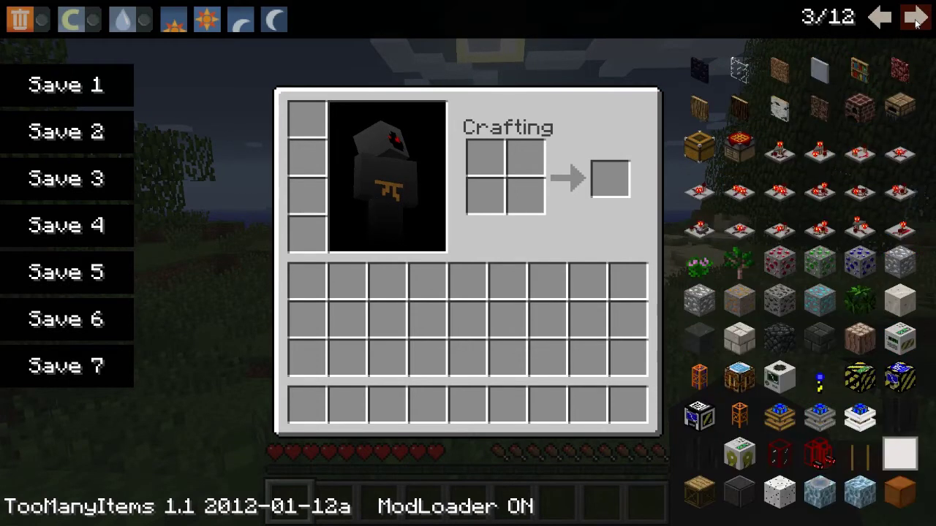
click(915, 19)
click(915, 20)
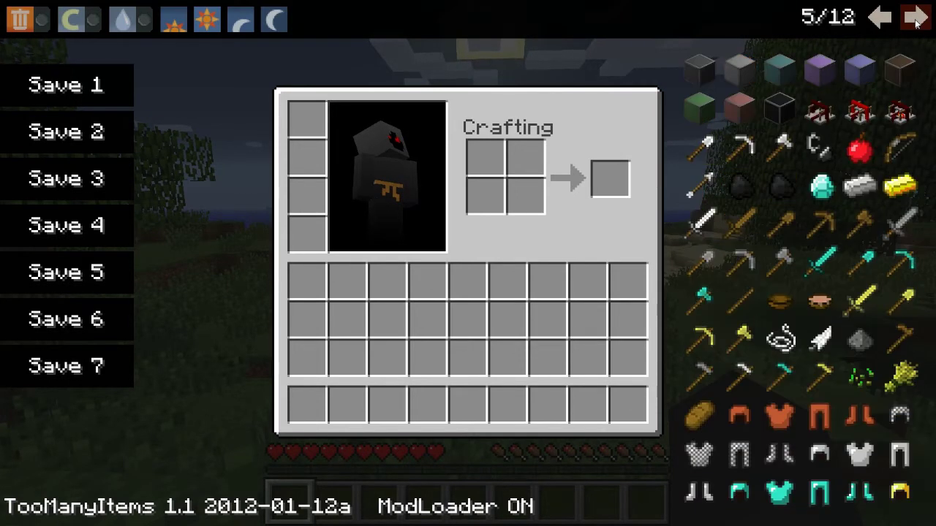
click(881, 18)
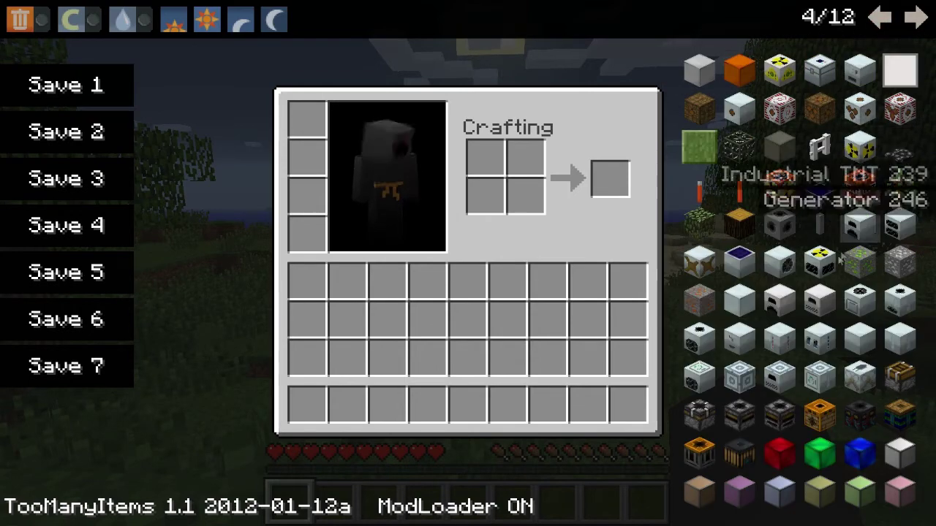
click(911, 22)
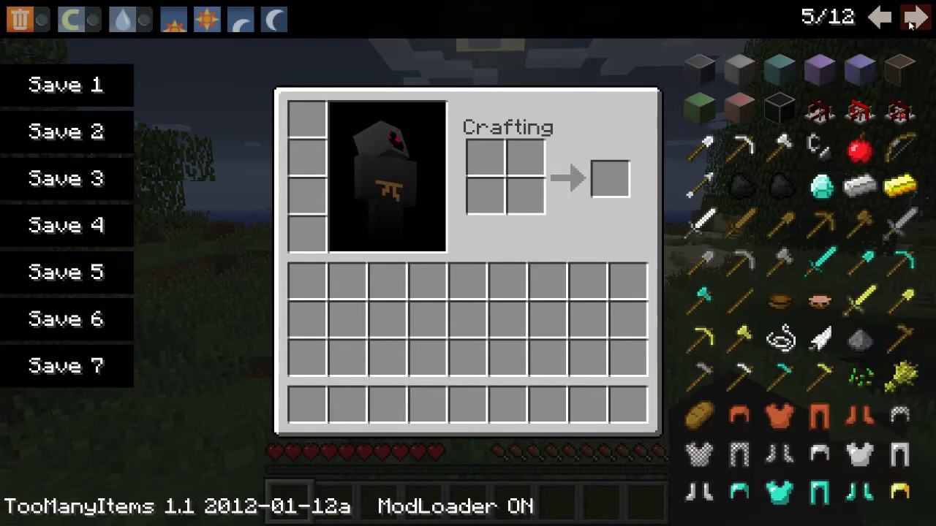
click(912, 24)
click(912, 24)
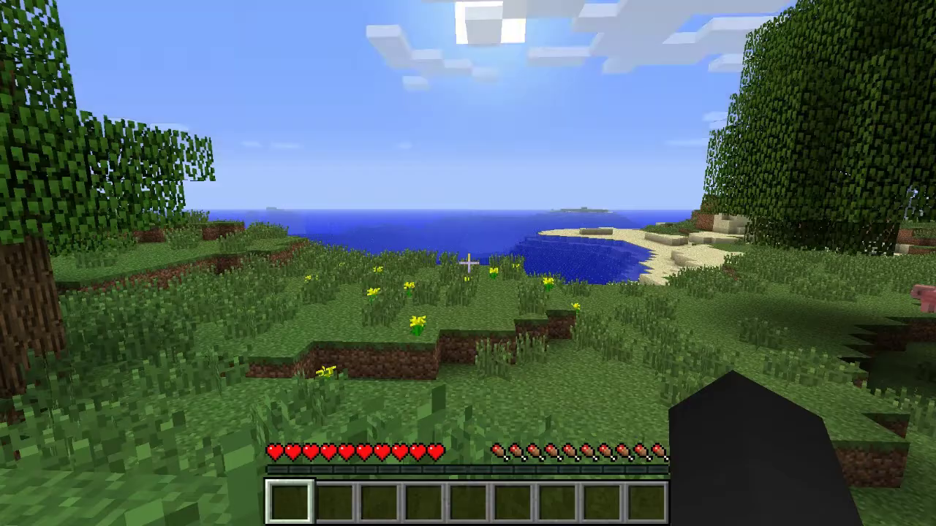
key(Escape)
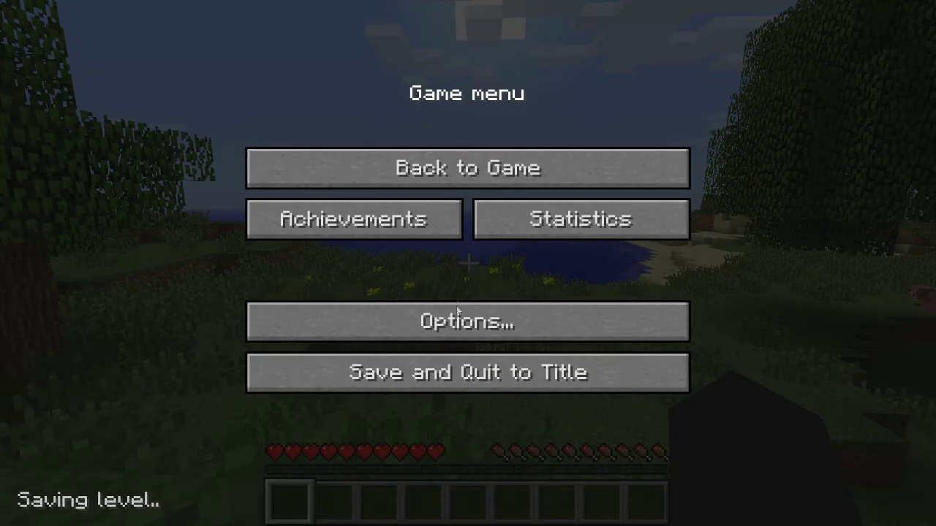
click(468, 372)
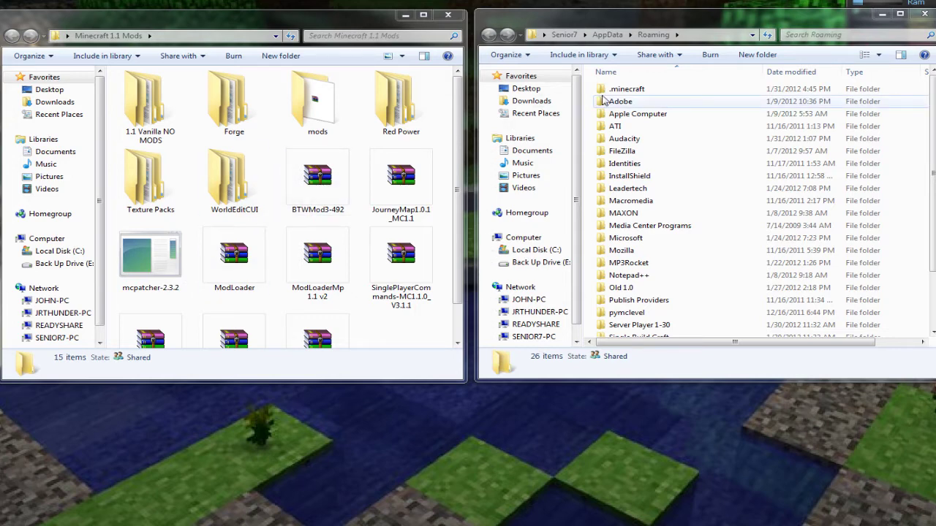
Open .minecraft's bin folder and launch mcpatcher-2.3.2 from the Minecraft 1.1 Mods folder, accepting its warning about a modded jar
double_click(621, 89)
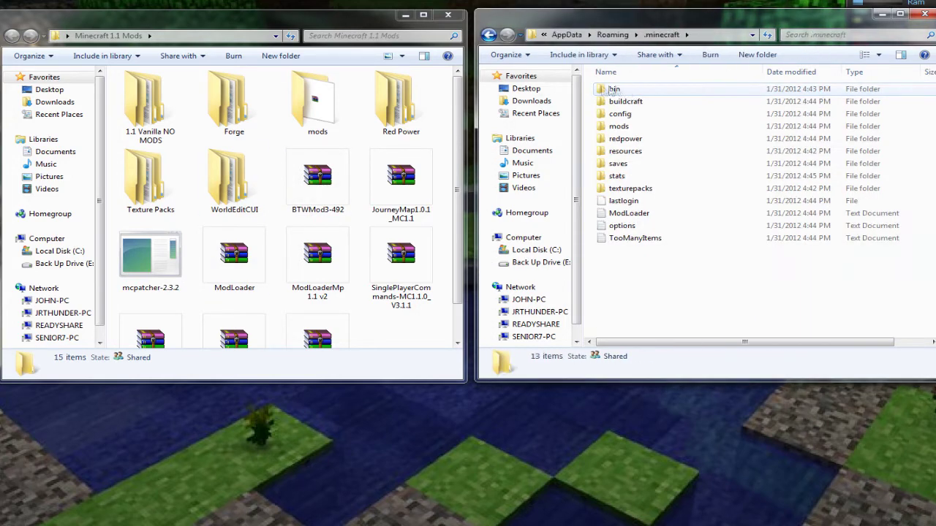
double_click(620, 89)
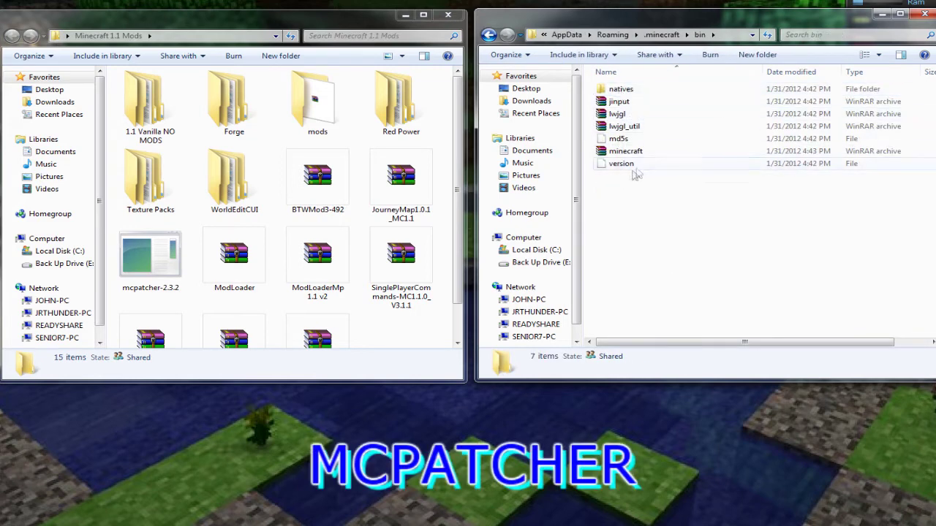
double_click(152, 266)
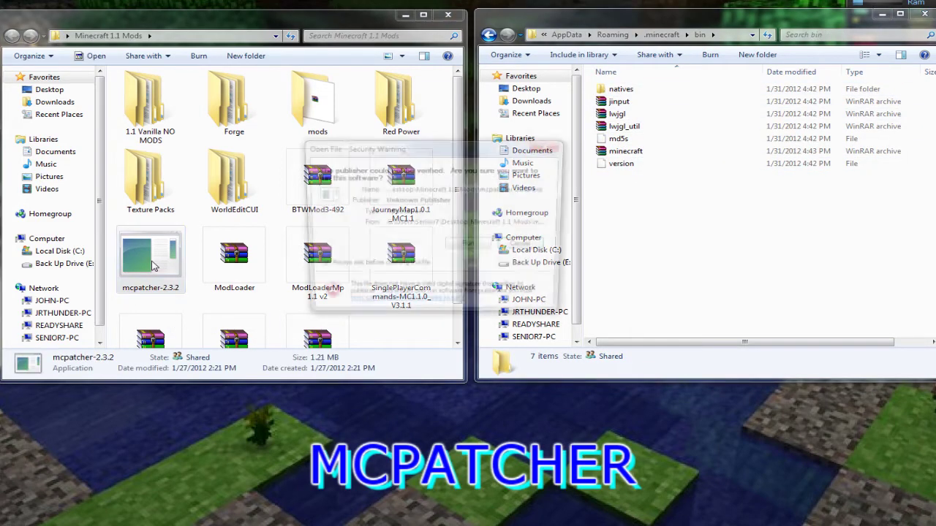
key(Return)
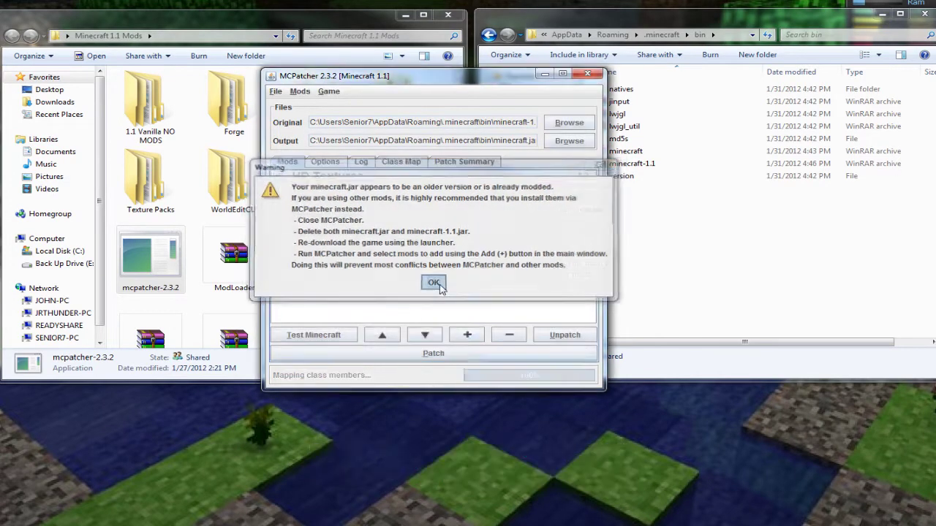
click(434, 283)
Enable Better Grass alongside the other MCPatcher mods, patch minecraft.jar and close MCPatcher
click(278, 220)
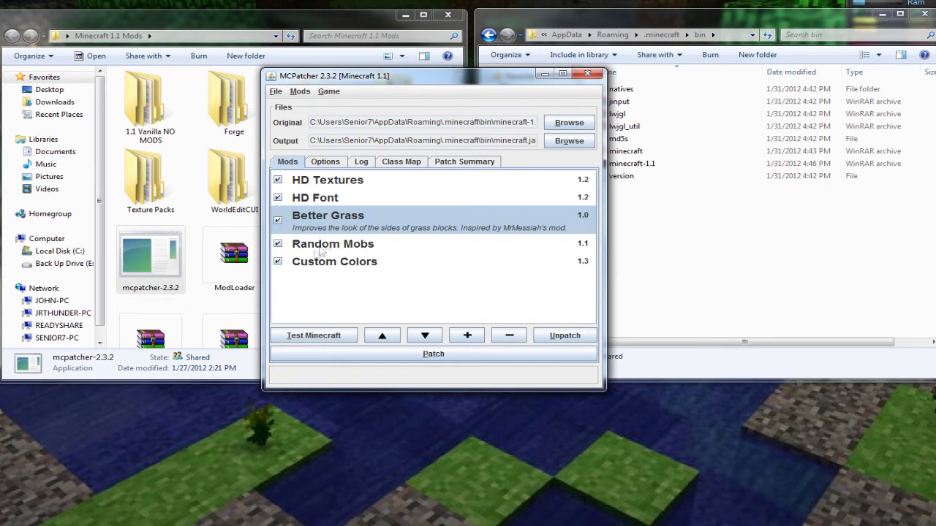
click(433, 354)
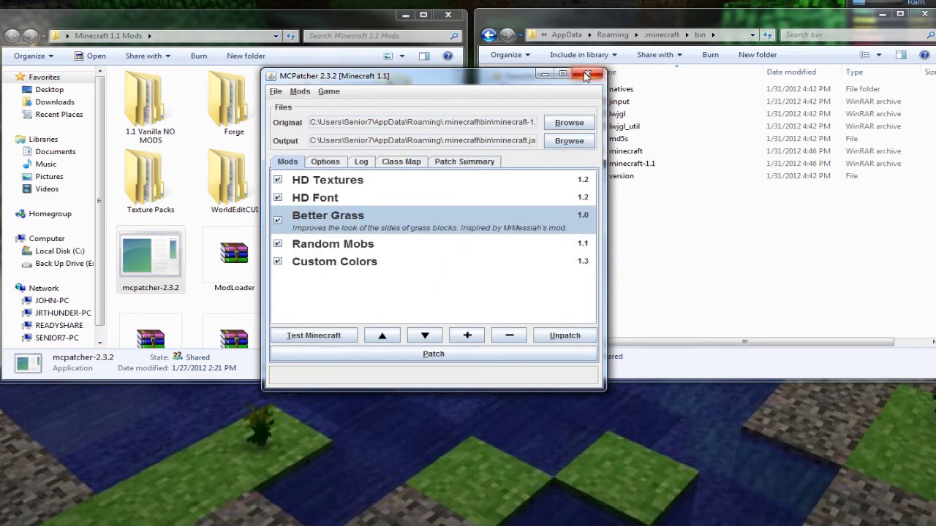
click(587, 73)
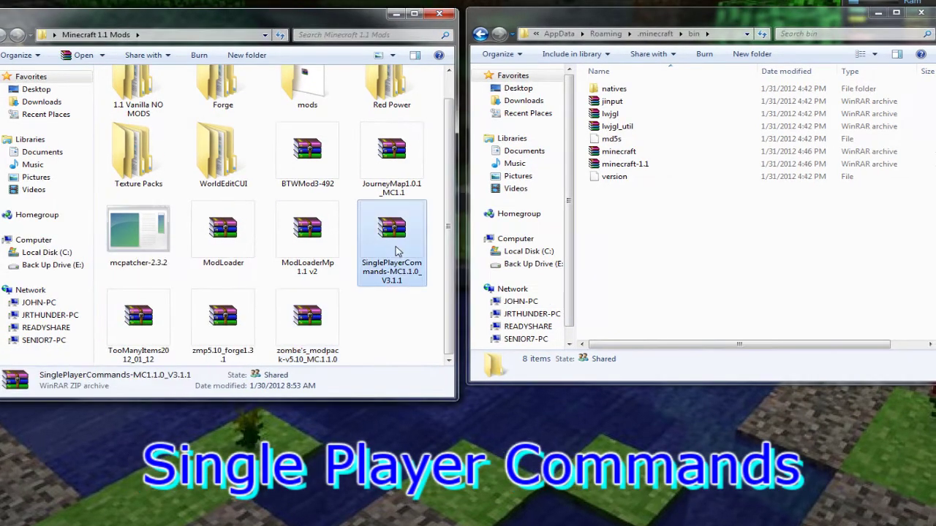
Open the SinglePlayerCommands-MC1.1.0_V3.1.1 archive and minecraft.jar from .minecraft's bin folder side by side
double_click(393, 232)
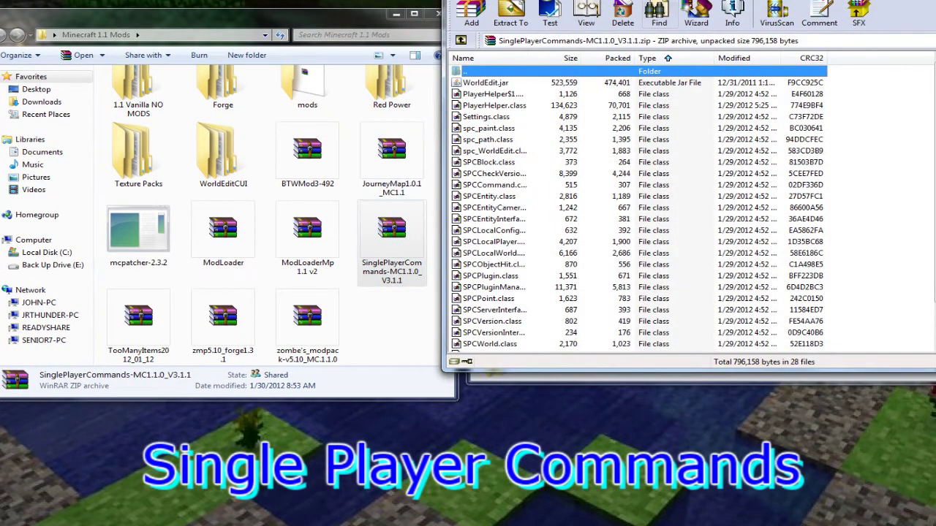
drag(658, 3, 231, 10)
click(62, 99)
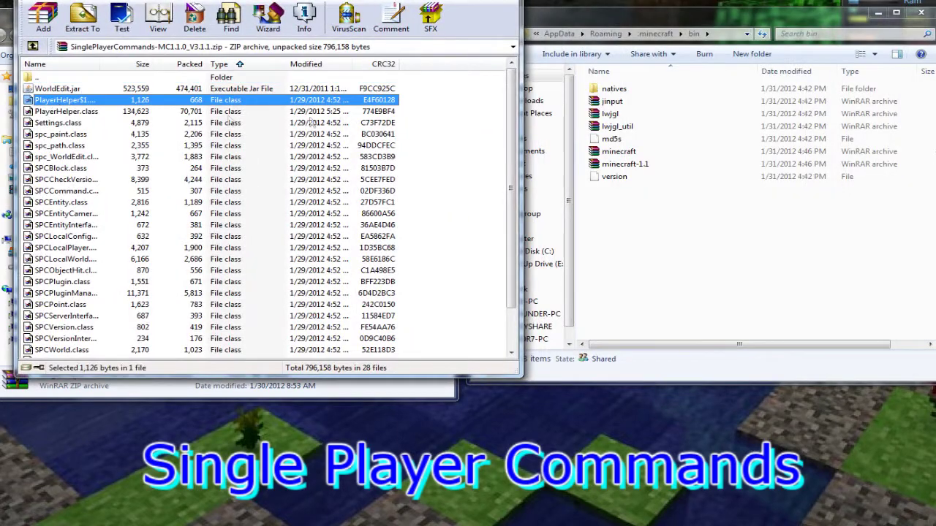
scroll(512, 220, down, 2)
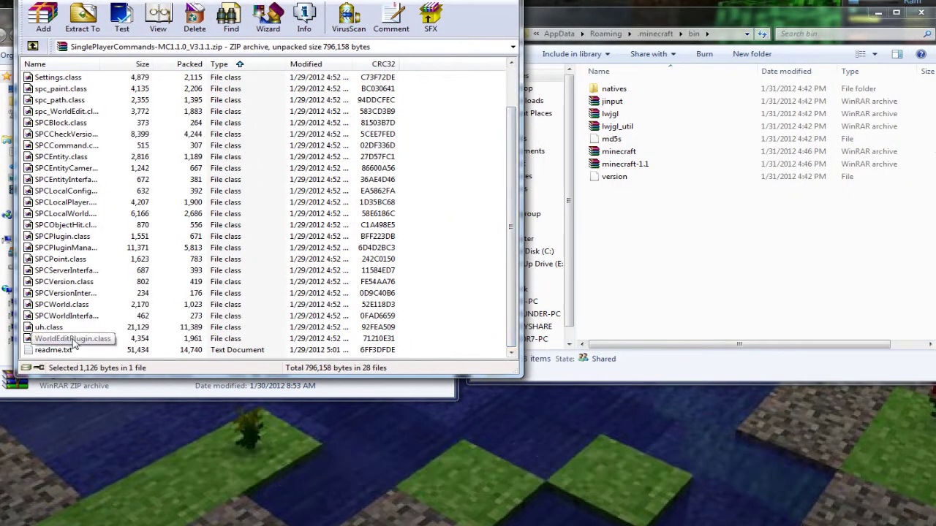
key(ctrl+a)
click(94, 214)
click(656, 230)
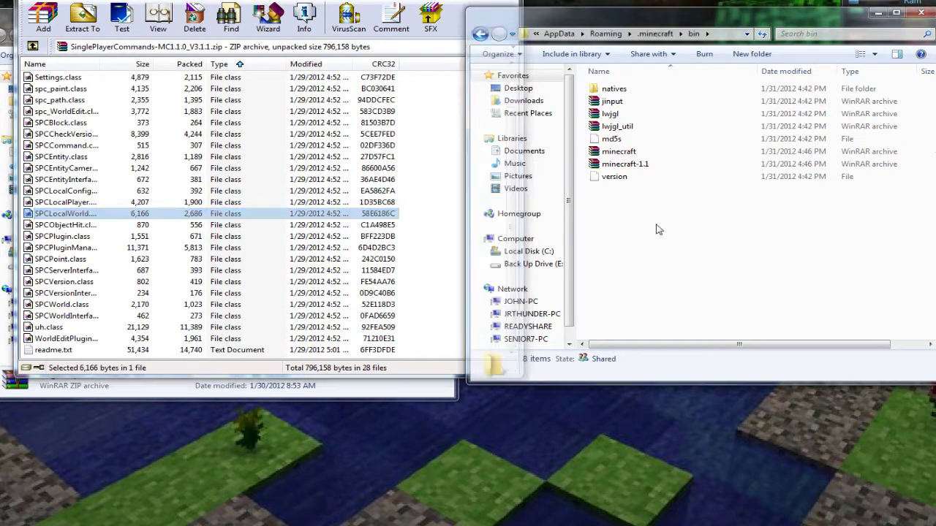
double_click(629, 152)
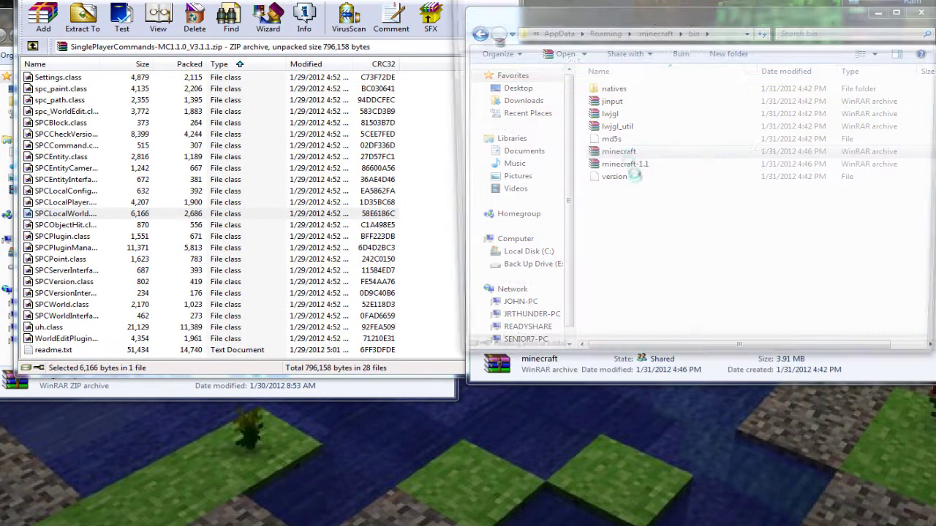
Add all class files from the Single Player Commands archive to minecraft.jar, leaving out WorldEdit.jar and readme.txt, and close the source archive
click(83, 339)
click(66, 100)
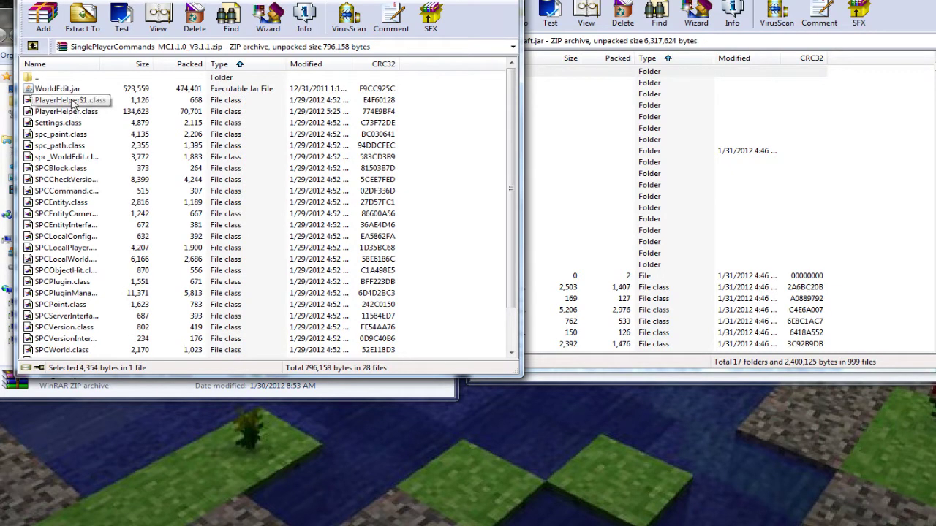
key(shift+End)
drag(81, 119, 596, 335)
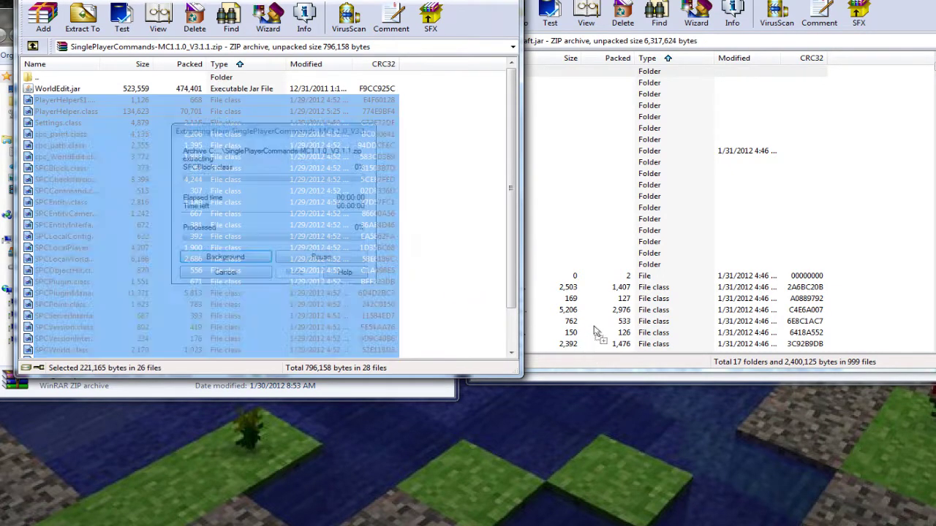
key(Return)
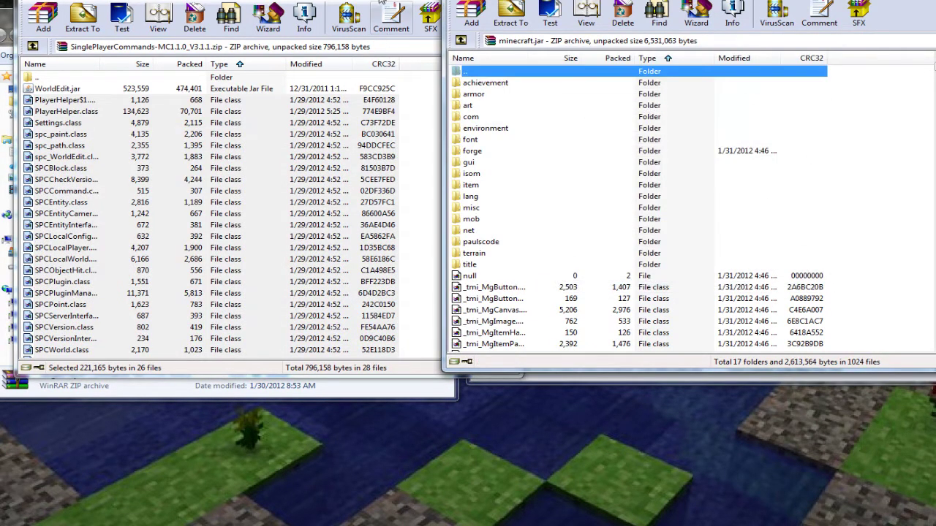
click(392, 21)
key(Escape)
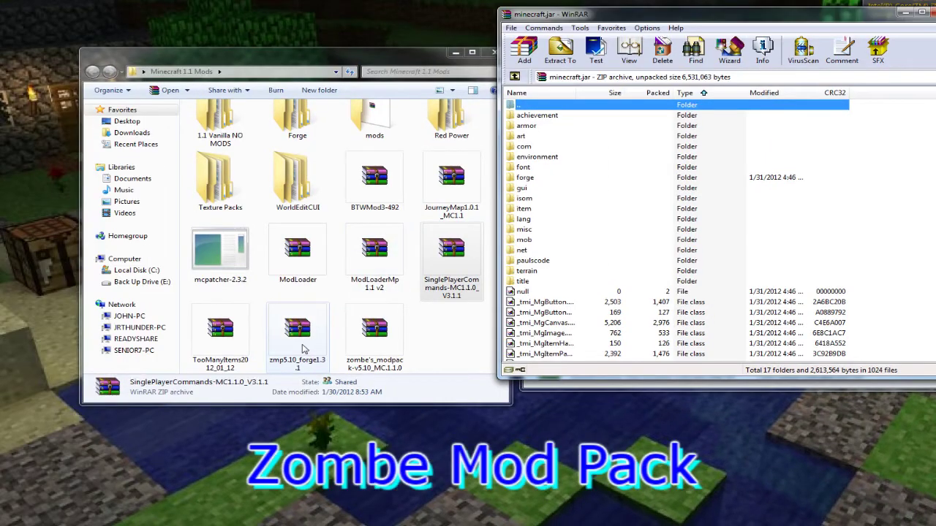
Add every file in the classes folder of zombe's_modpack-v5.10_MC.1.1.0 to minecraft.jar and close the modpack archive
double_click(375, 333)
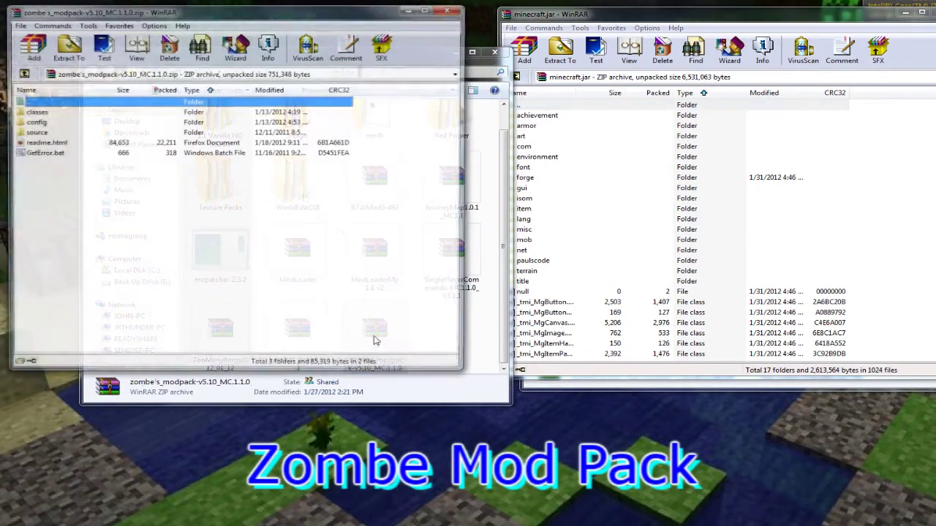
double_click(40, 112)
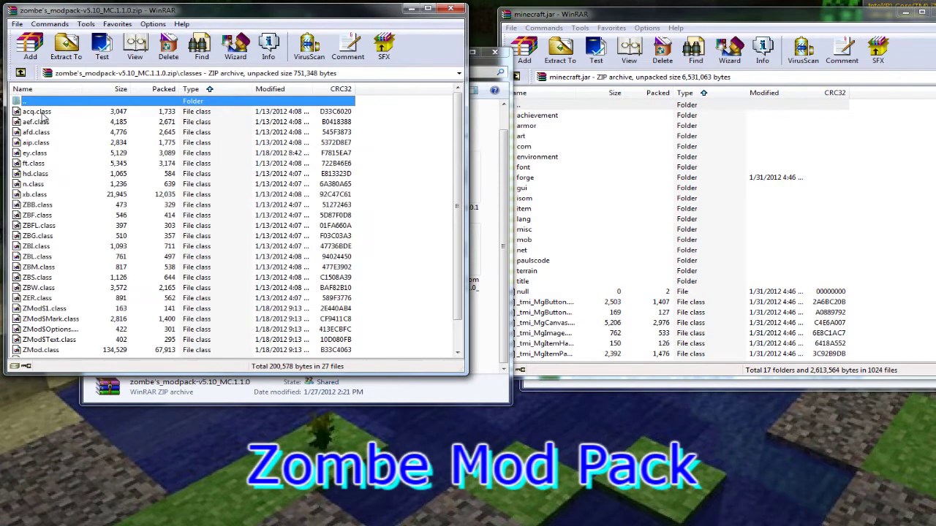
key(Down)
scroll(461, 219, down, 1)
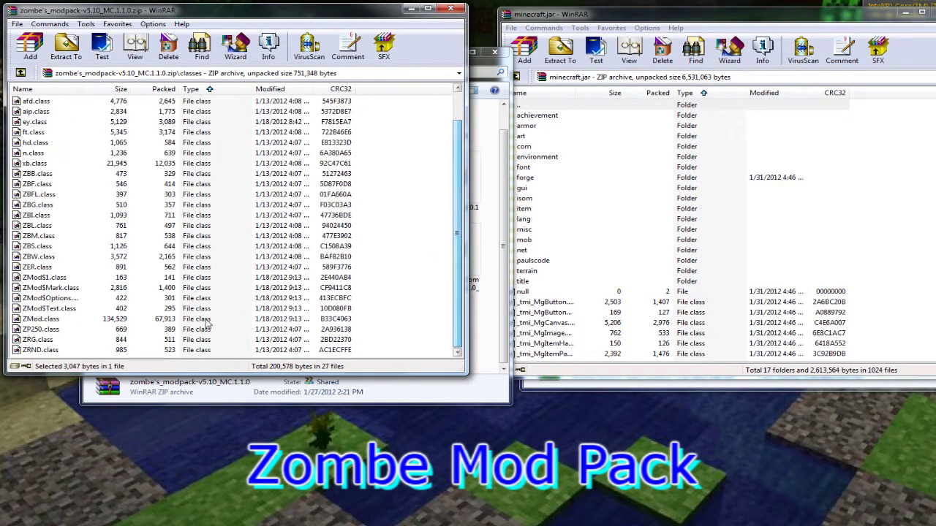
shift+click(70, 349)
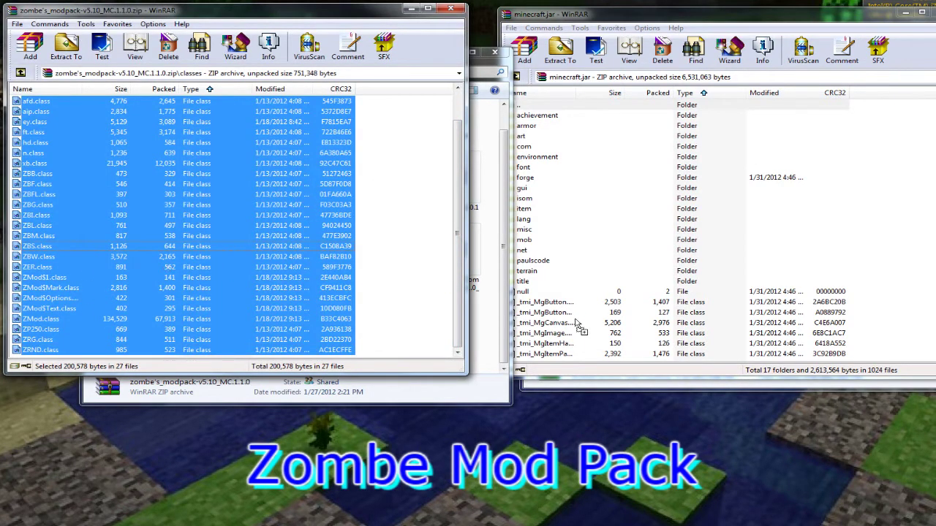
drag(574, 322, 574, 323)
click(665, 286)
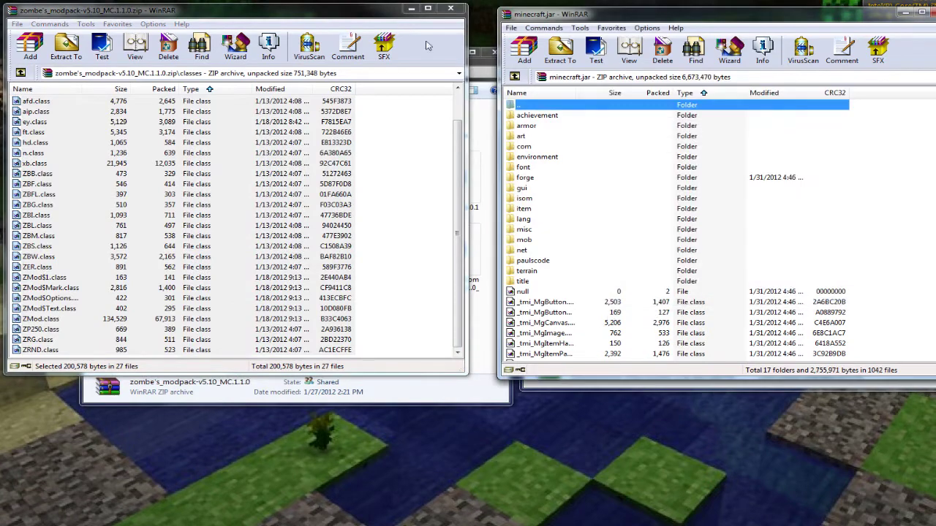
click(450, 8)
Add all four class files from zmp5.10_forge1.3.1 to minecraft.jar, replacing existing ones, and close the zmp5.10 archive
click(307, 332)
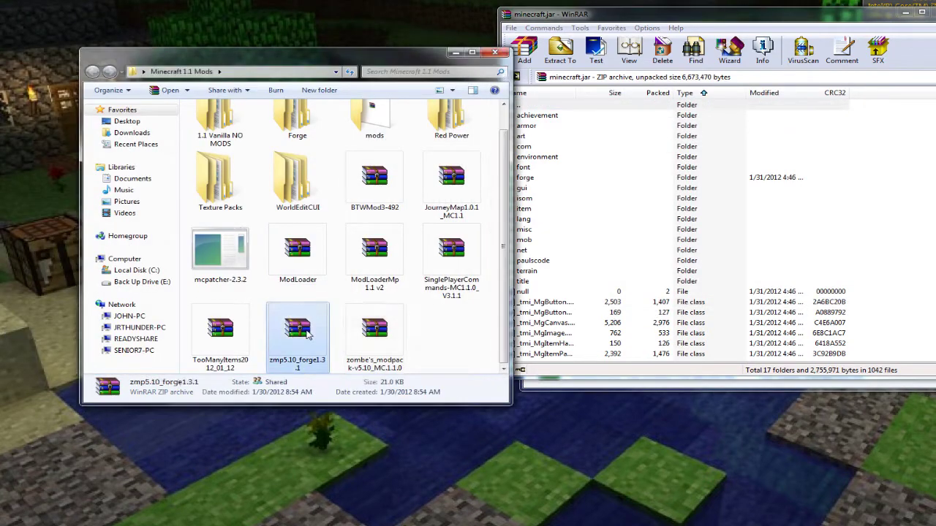
double_click(307, 333)
key(ctrl+a)
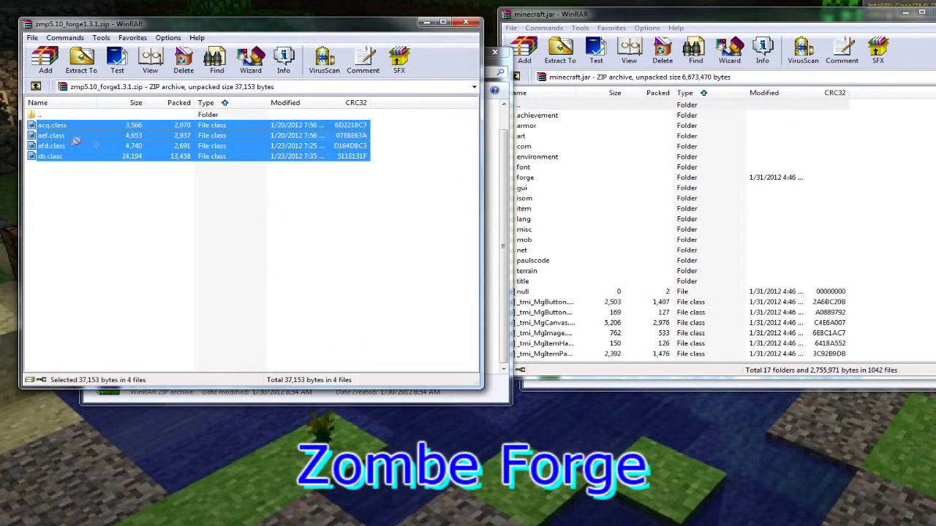
drag(73, 143, 585, 323)
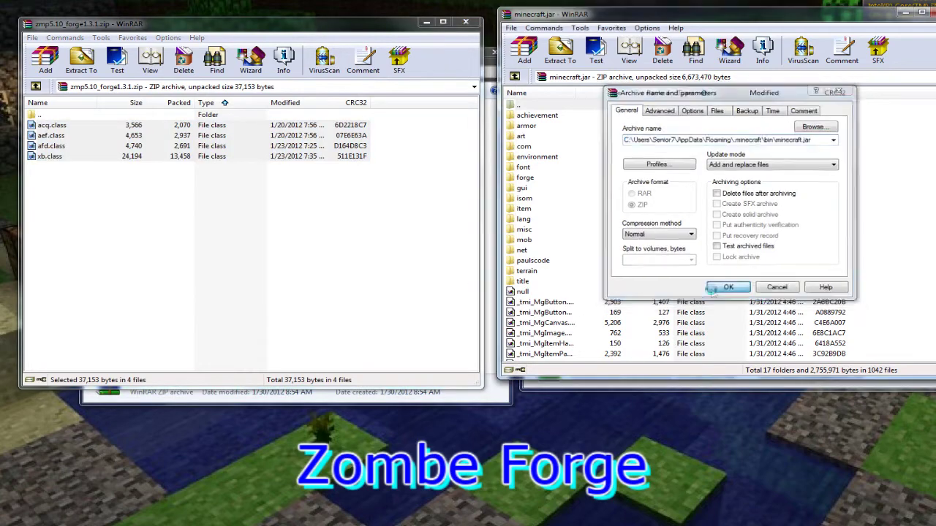
click(729, 275)
click(465, 24)
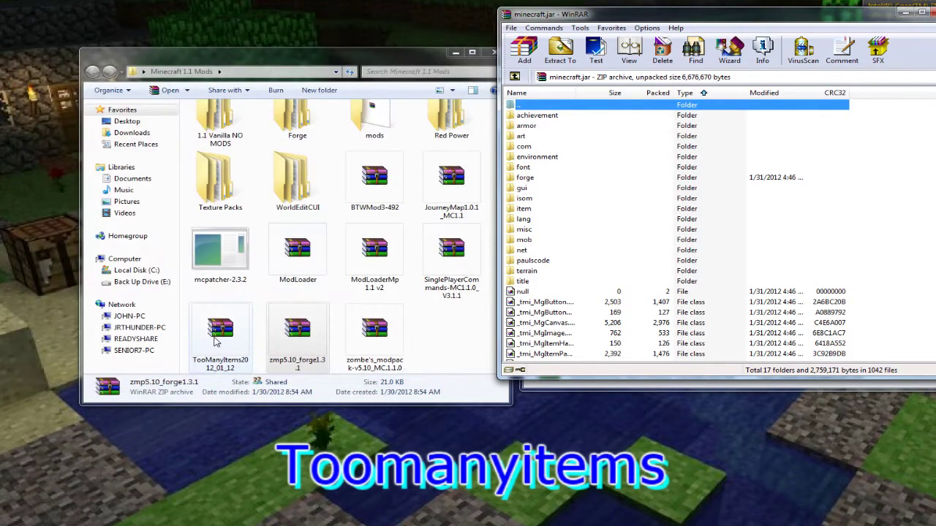
Add all files from the TooManyItems2012_01_12 archive to minecraft.jar and close both archives
double_click(223, 332)
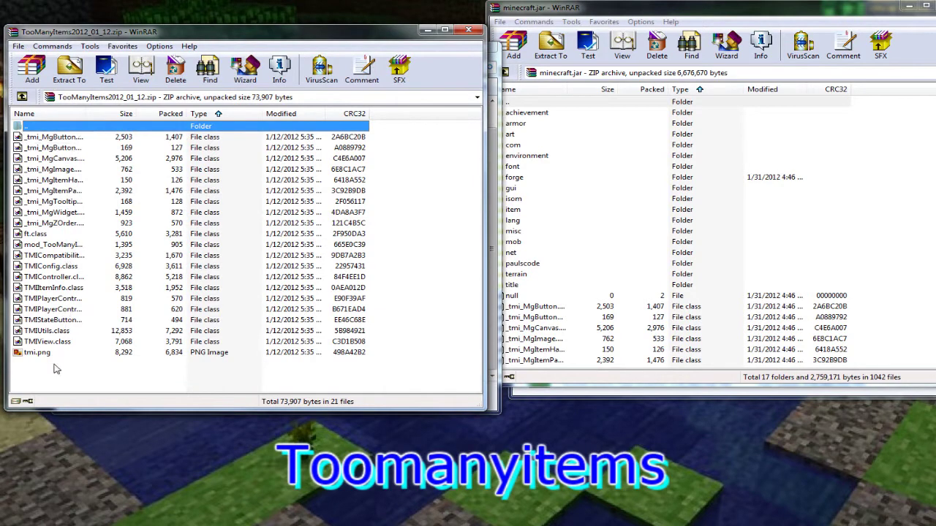
drag(56, 363, 64, 146)
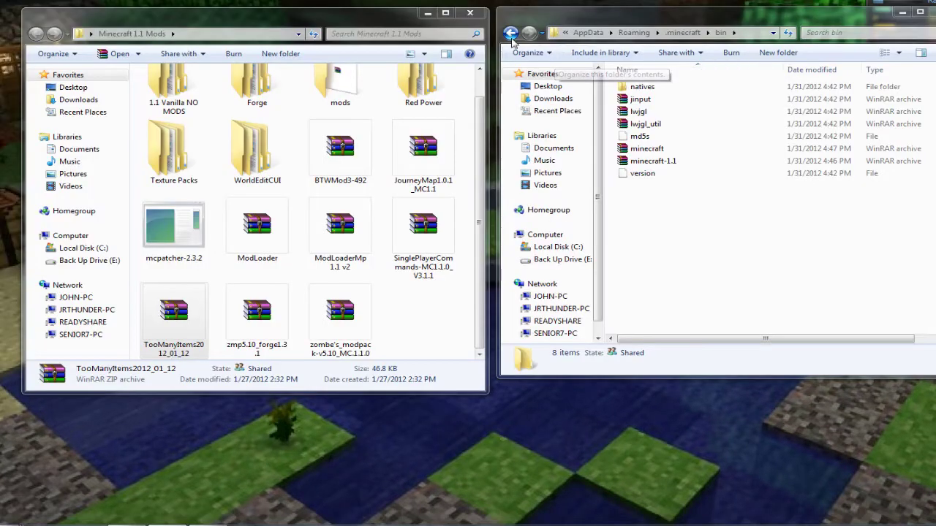
Create a folder named zombe inside .minecraft's mods folder and open it
key(BackSpace)
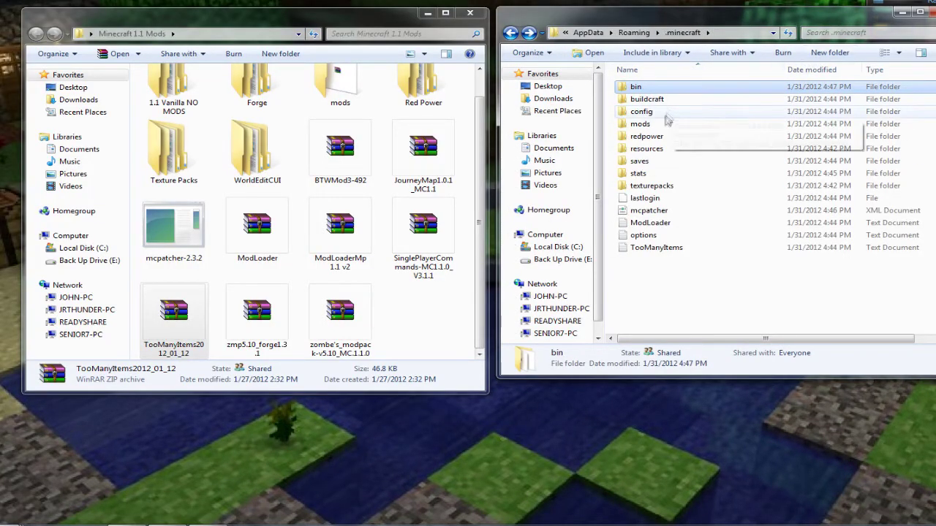
double_click(639, 124)
click(795, 57)
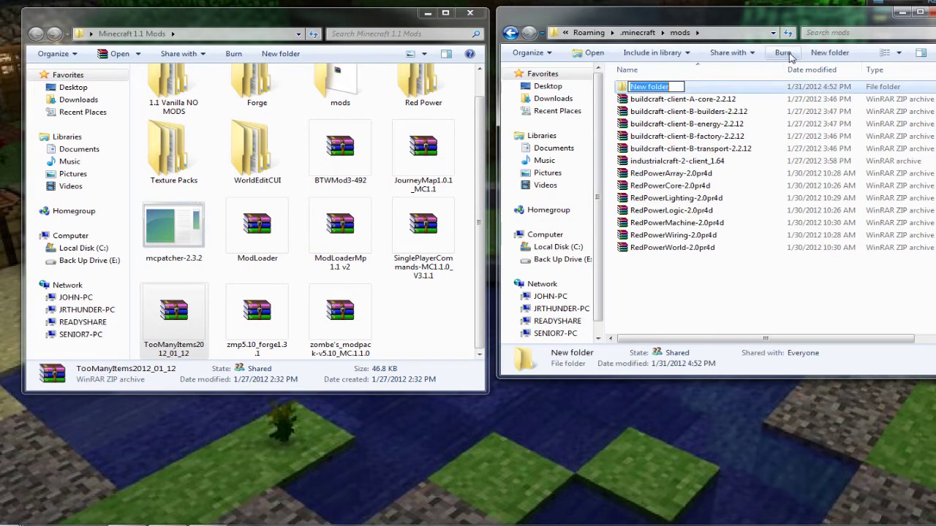
text(2ombe)
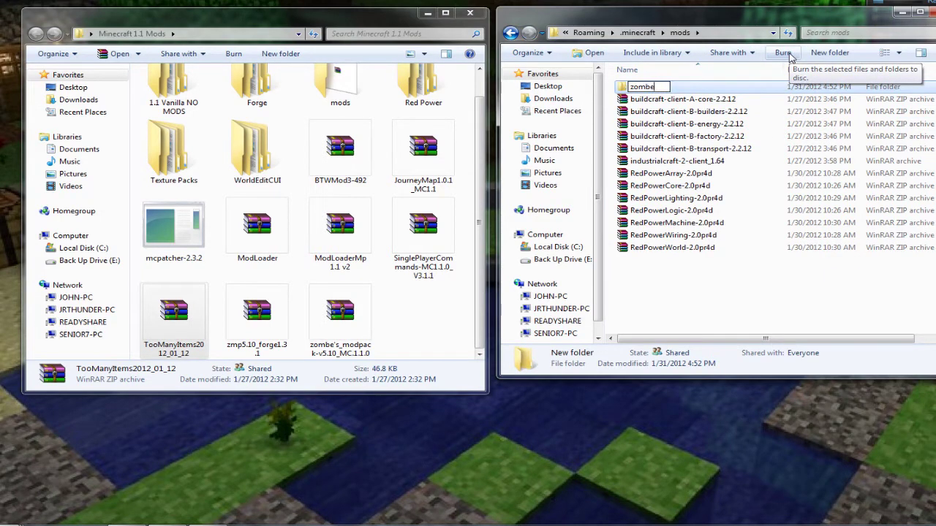
key(Return)
double_click(642, 87)
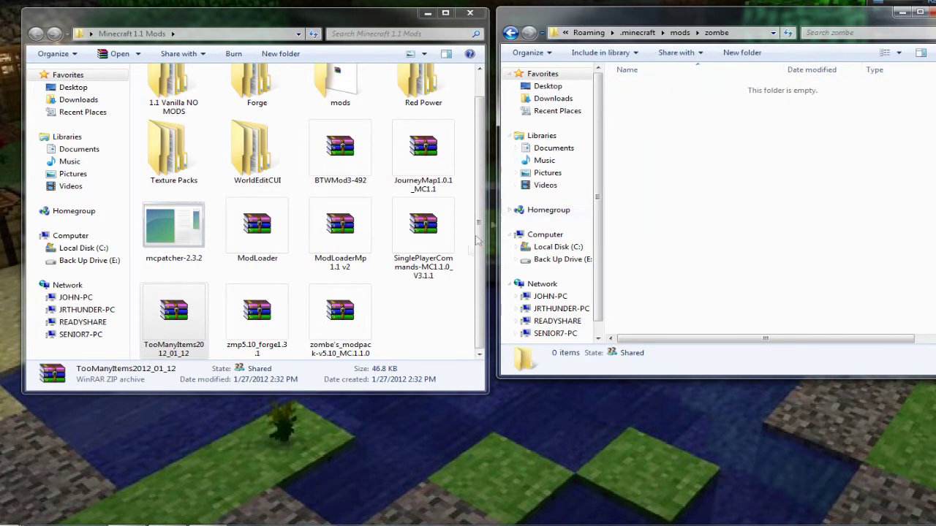
Copy all text files from the config folder of zombe's_modpack-v5.10_MC.1.1.0 into the zombe folder and close the archive
double_click(340, 315)
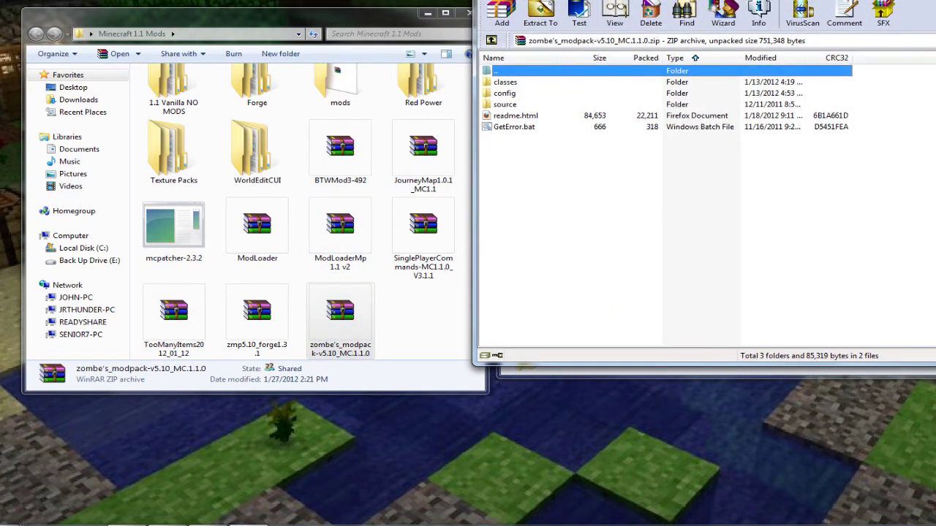
drag(658, 1, 190, 1)
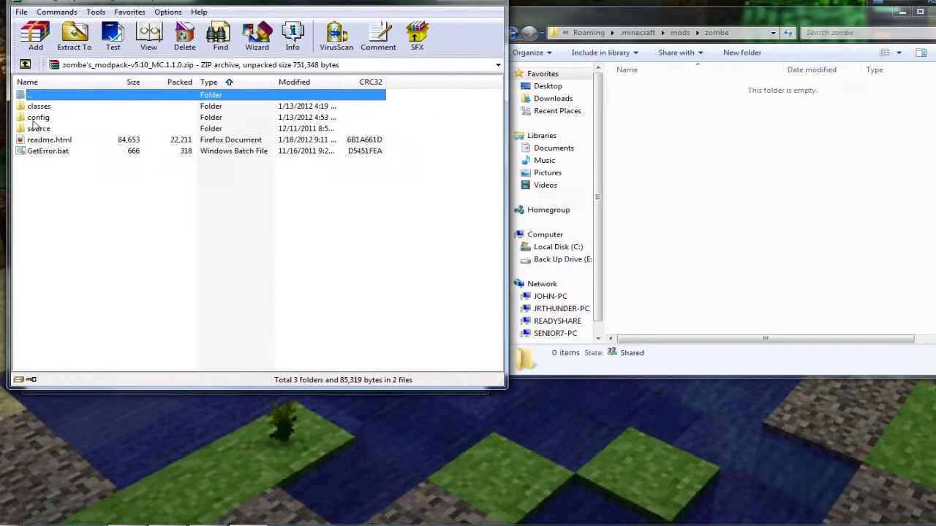
double_click(37, 117)
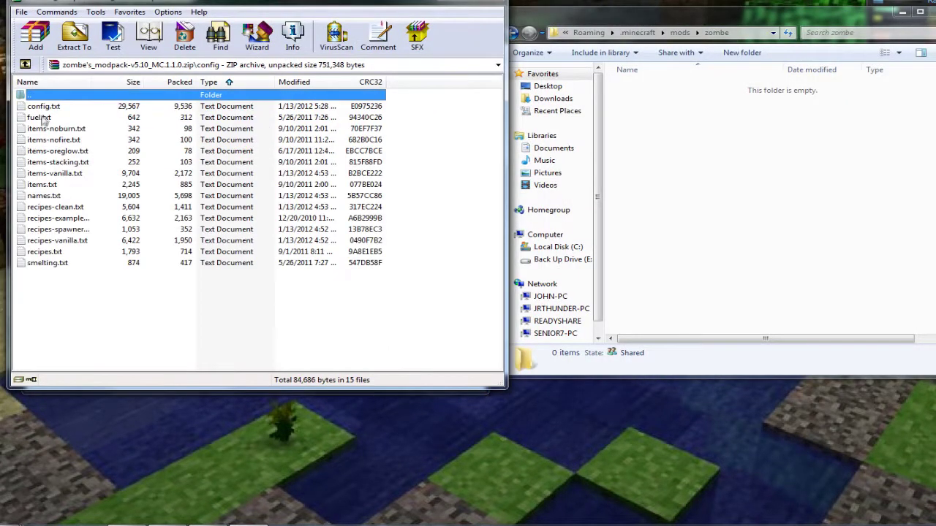
shift+click(58, 264)
drag(58, 263, 647, 205)
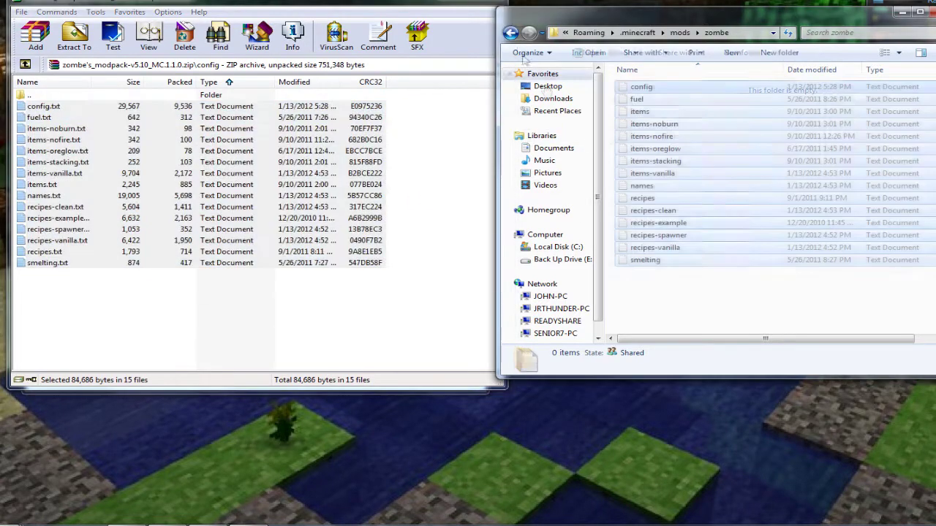
click(488, 3)
Open the zombe folder's config file and enable the build mod by uncommenting the modBuildEnabled line
double_click(648, 87)
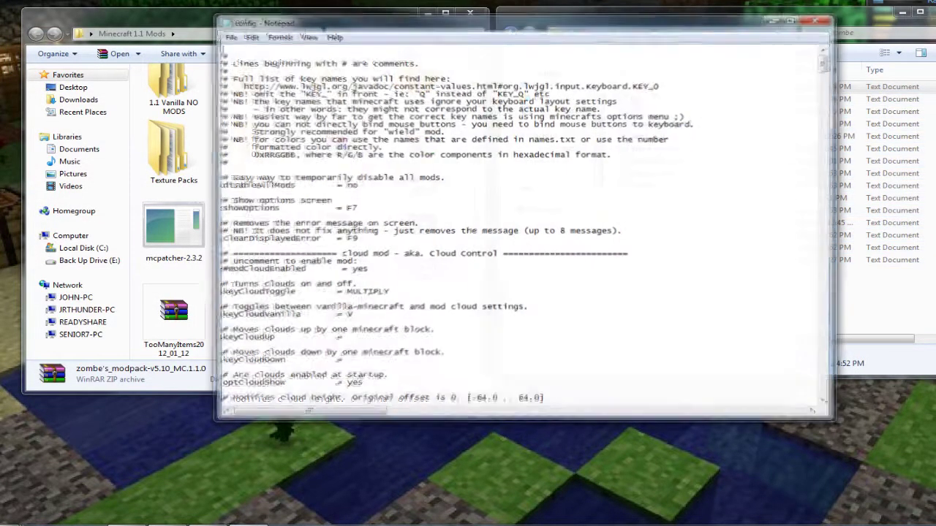
scroll(653, 89, down, 10)
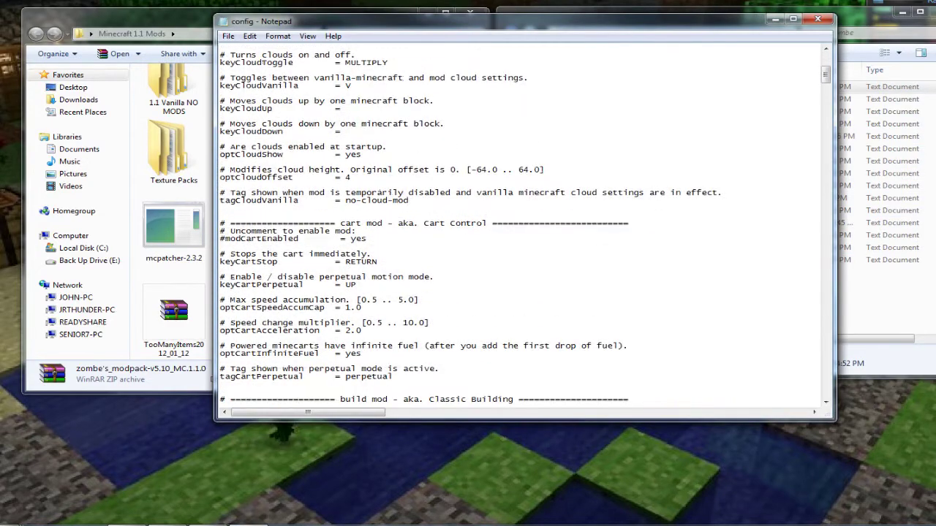
scroll(524, 225, down, 7)
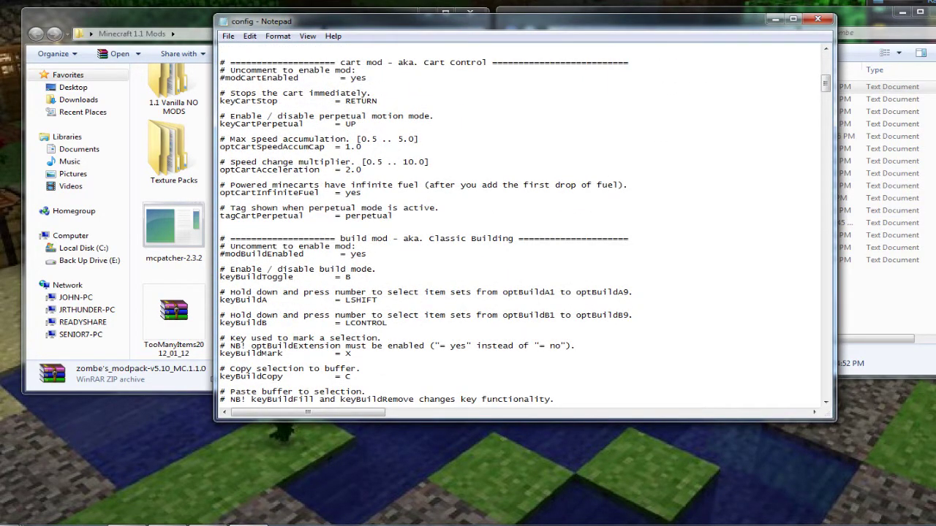
click(225, 254)
key(BackSpace)
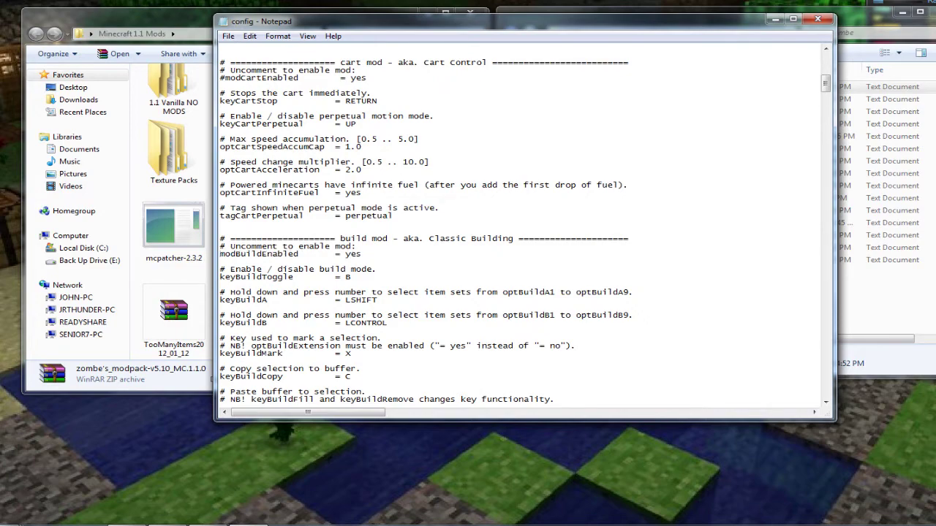
Enable the fly mod in the zombe config file by uncommenting the modFlyEnabled line
scroll(525, 225, down, 9)
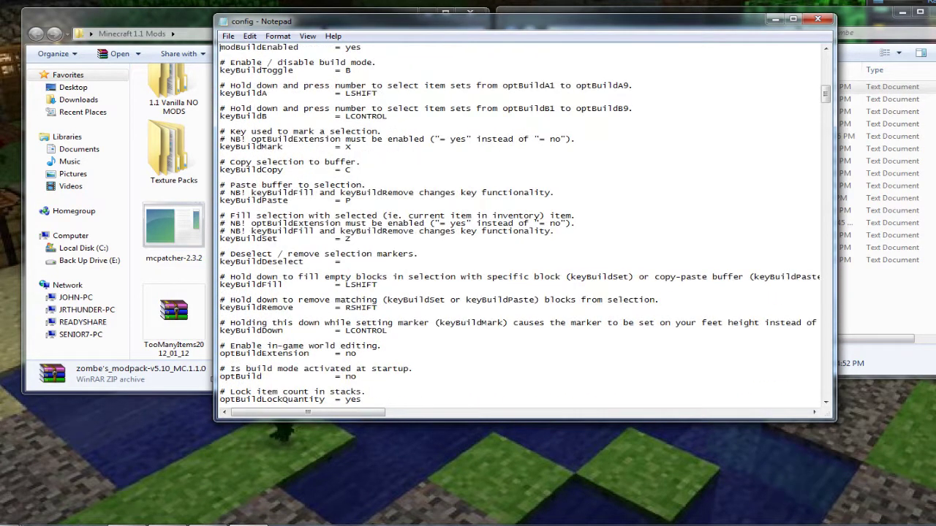
scroll(524, 225, up, 5)
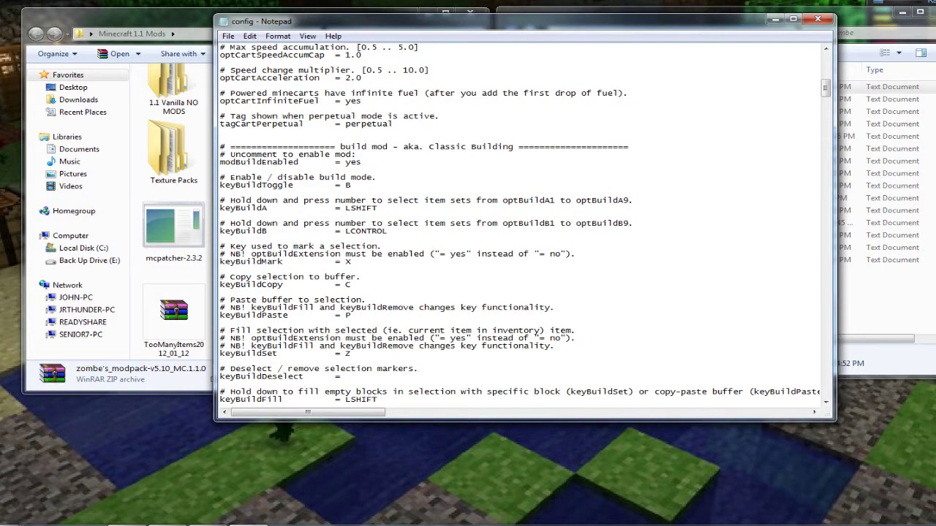
scroll(524, 224, down, 11)
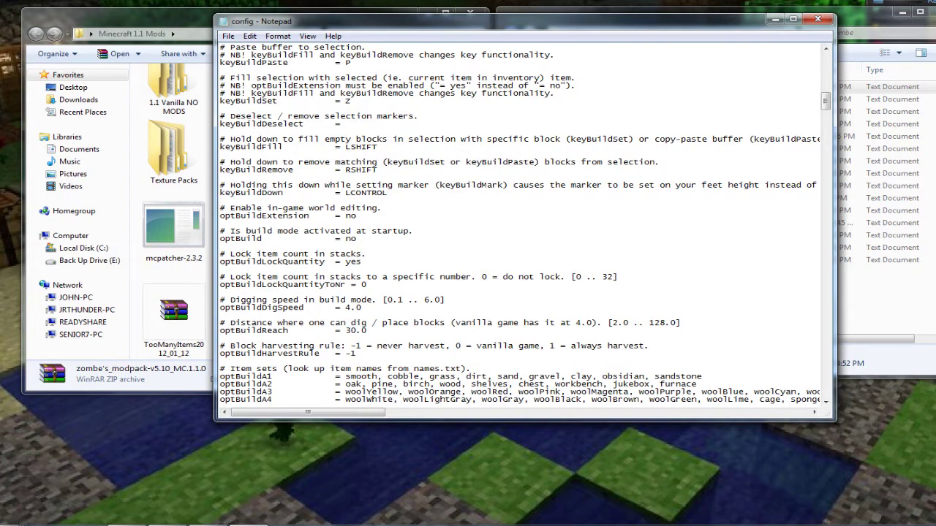
scroll(359, 330, down, 16)
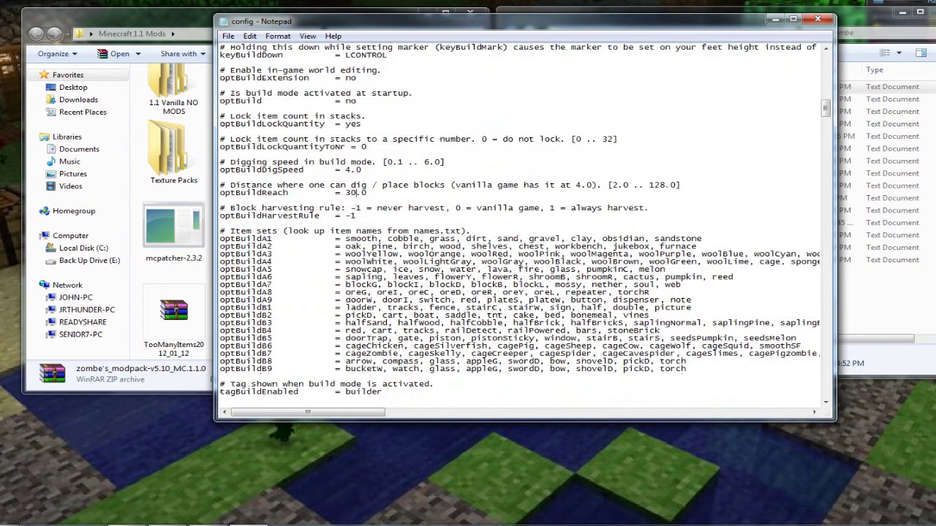
scroll(358, 330, down, 8)
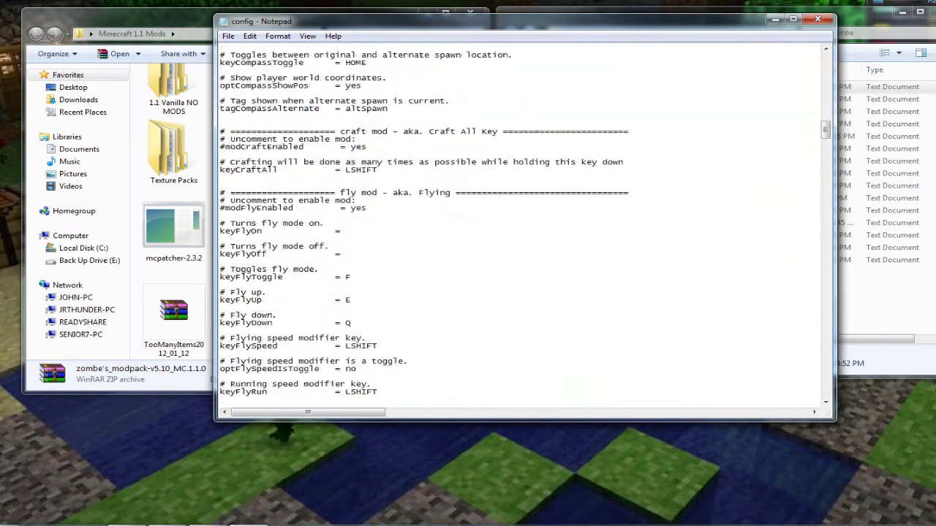
click(225, 208)
key(BackSpace)
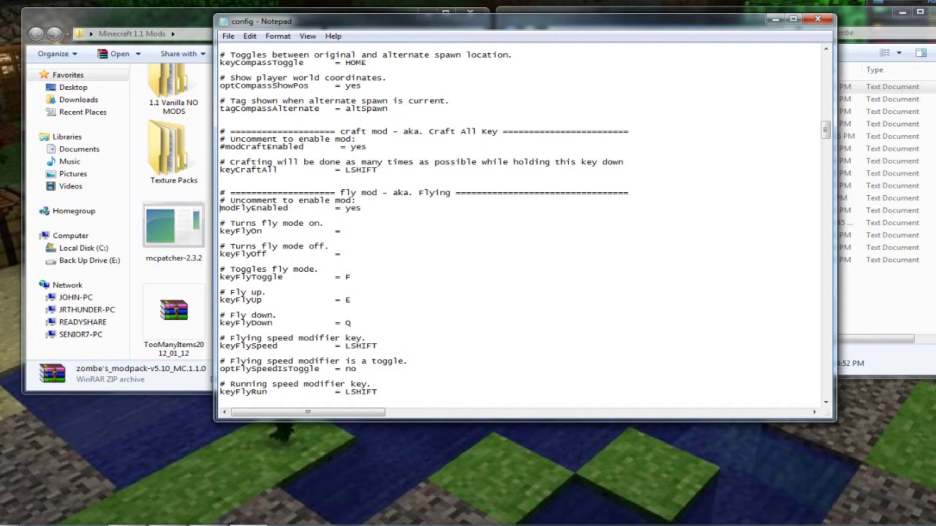
Assign the fly mod keys in the config file: keyFlyToggle to J, keyFlyUp to N and keyFlyDown to M
drag(353, 278, 340, 277)
click(346, 278)
text(J)
Set optFlyNoClip to yes in the fly mod section, then save and close the config file
scroll(525, 219, down, 7)
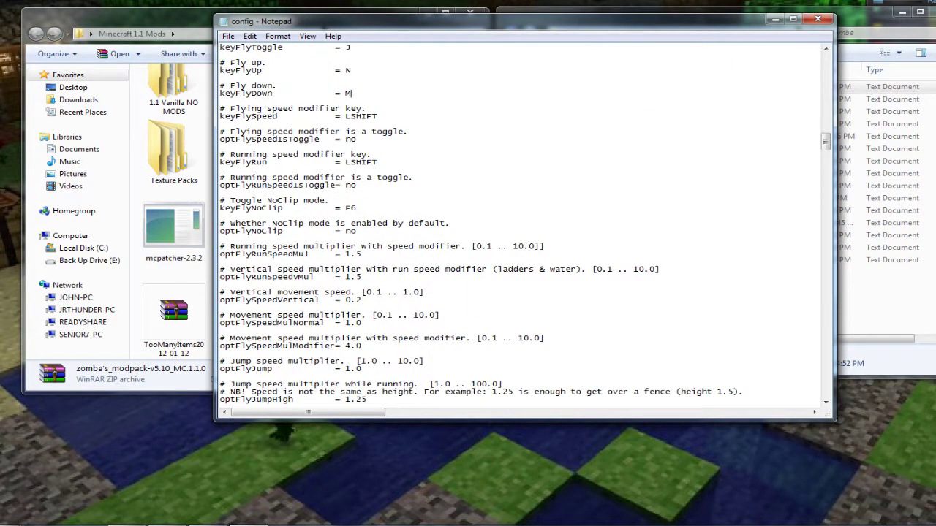
scroll(525, 225, down, 1)
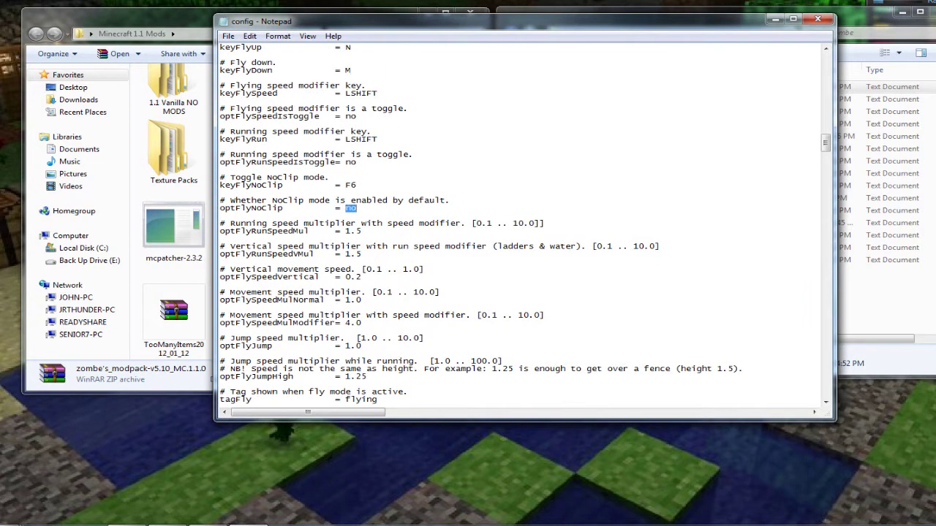
text(s)
key(Return)
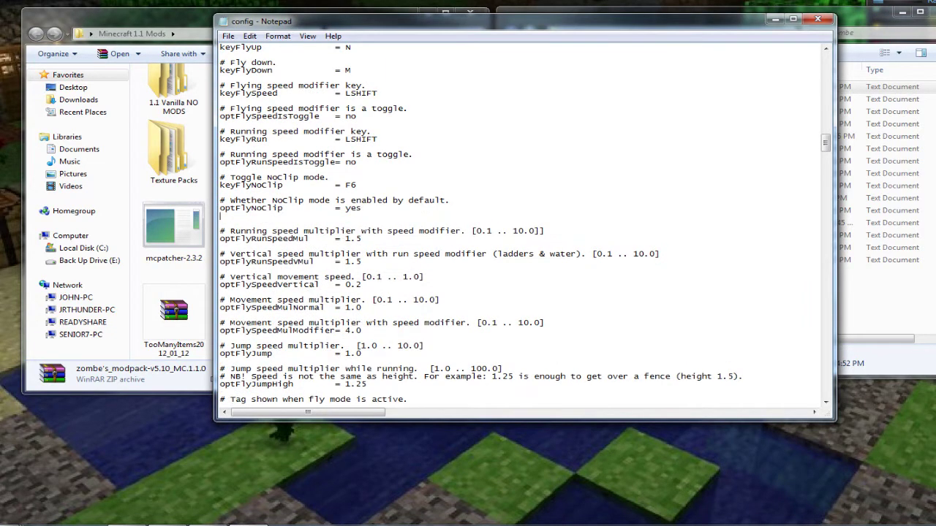
key(BackSpace)
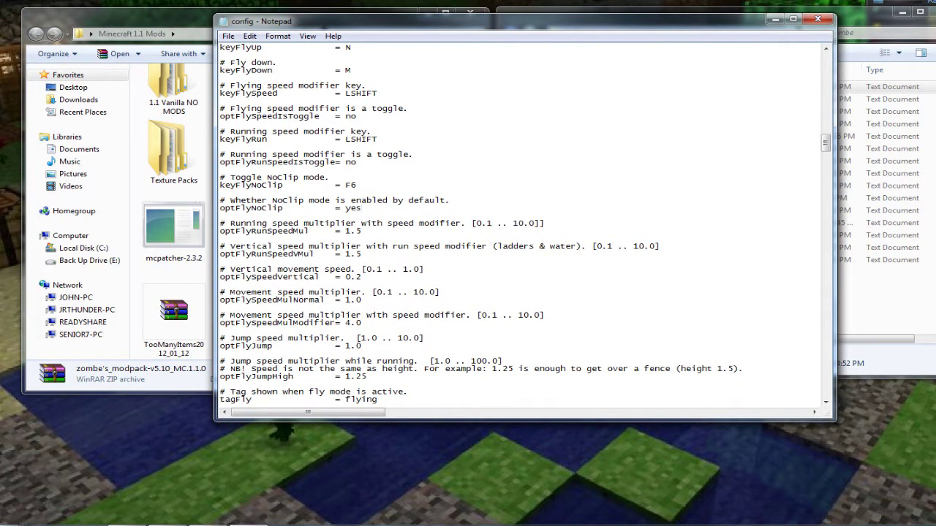
click(812, 18)
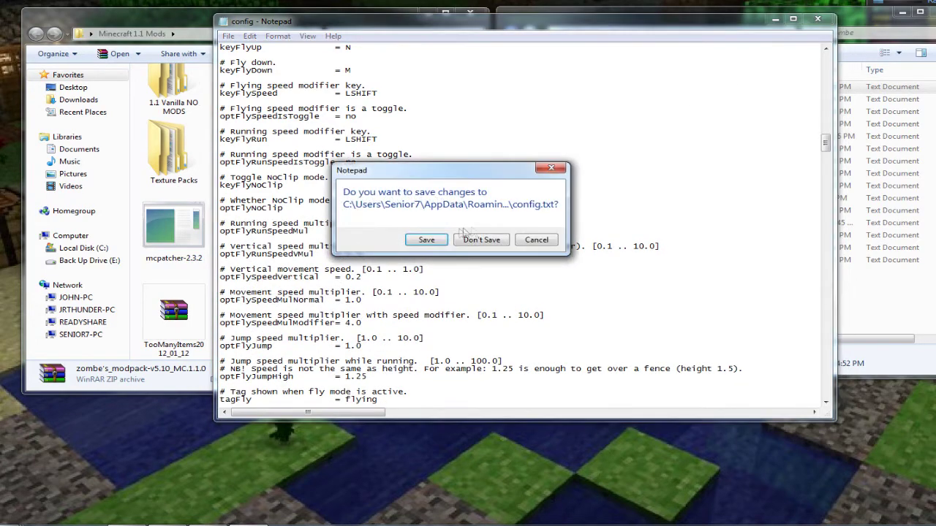
click(441, 243)
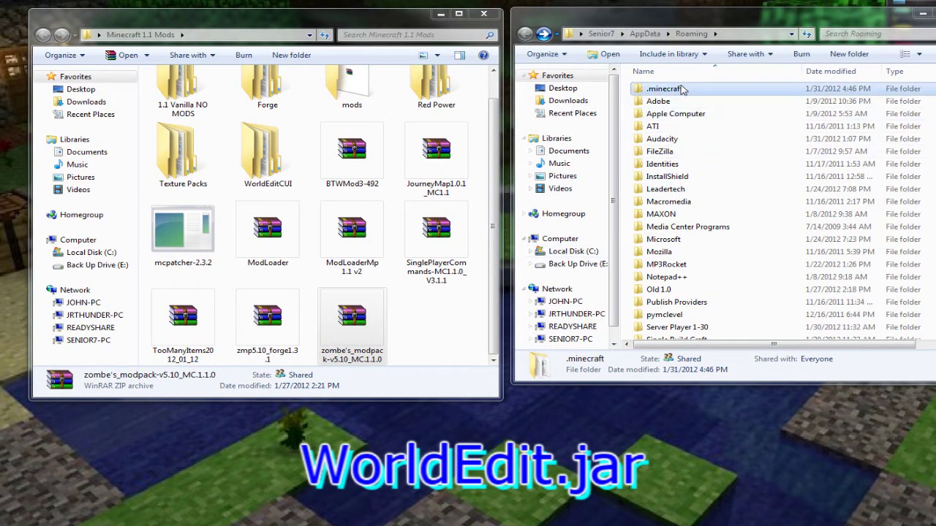
Copy WorldEdit.jar from the SinglePlayerCommands-MC1.1.0_V3.1.1 archive into .minecraft's bin folder and close the archive
double_click(443, 242)
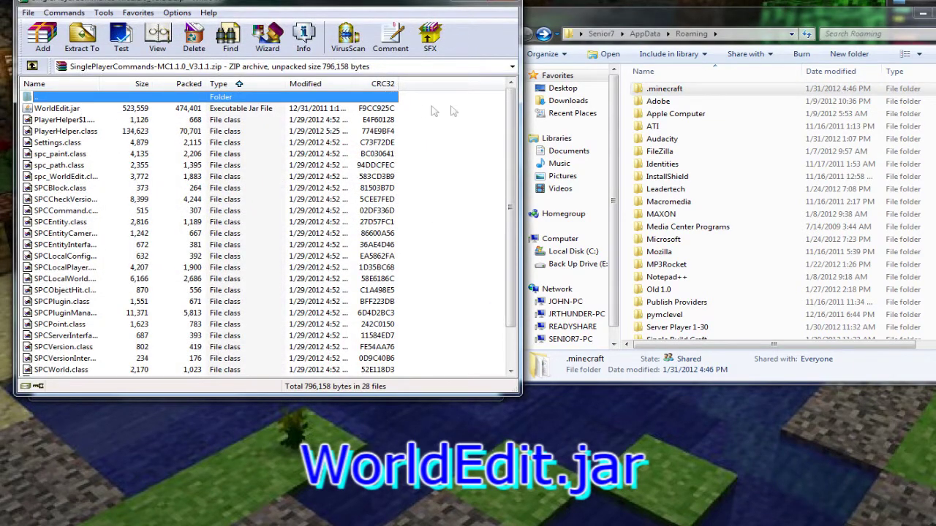
double_click(676, 90)
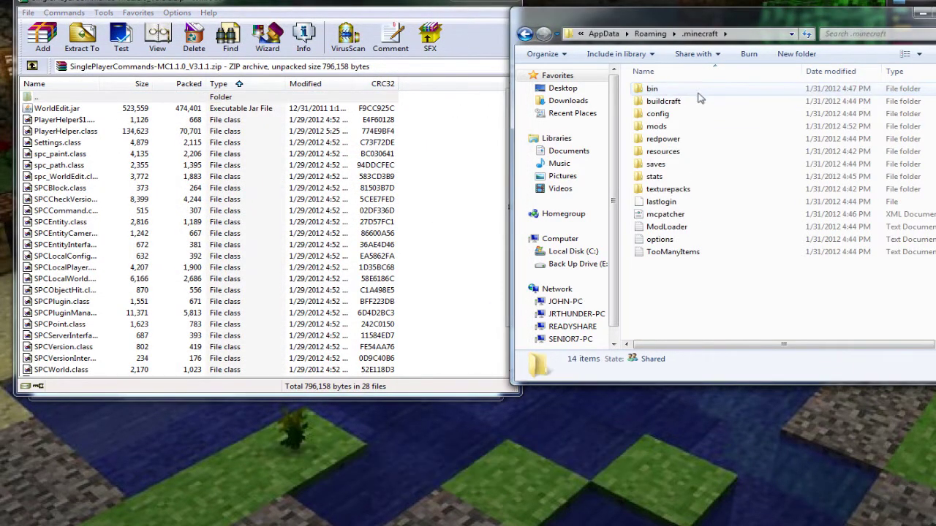
double_click(654, 89)
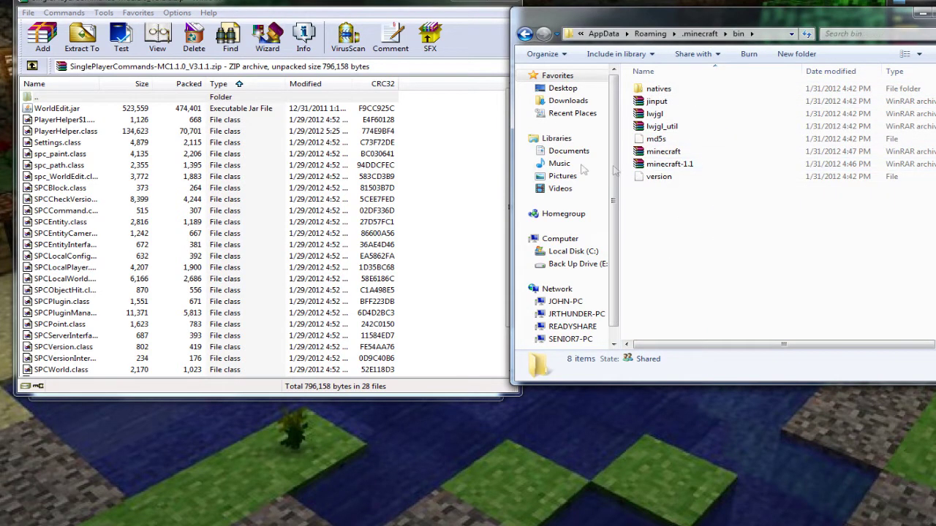
drag(63, 112, 645, 236)
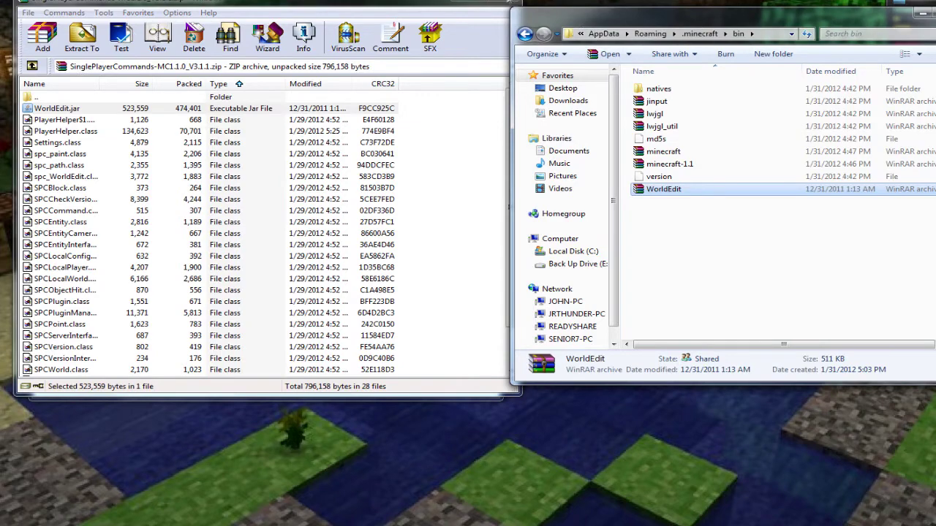
key(alt+F4)
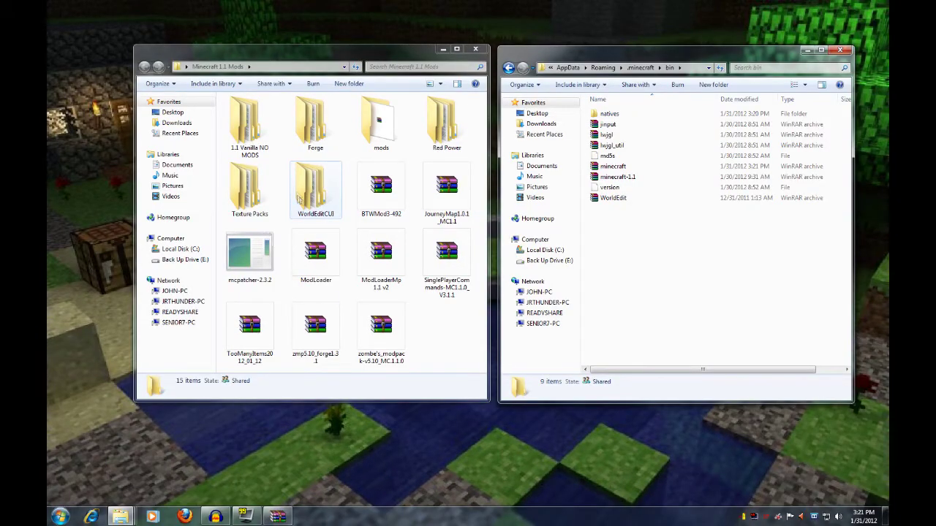
Add the wecui folder from WorldEditCUI-build's WorldEditCUI folder to minecraft.jar and close the archive
double_click(312, 194)
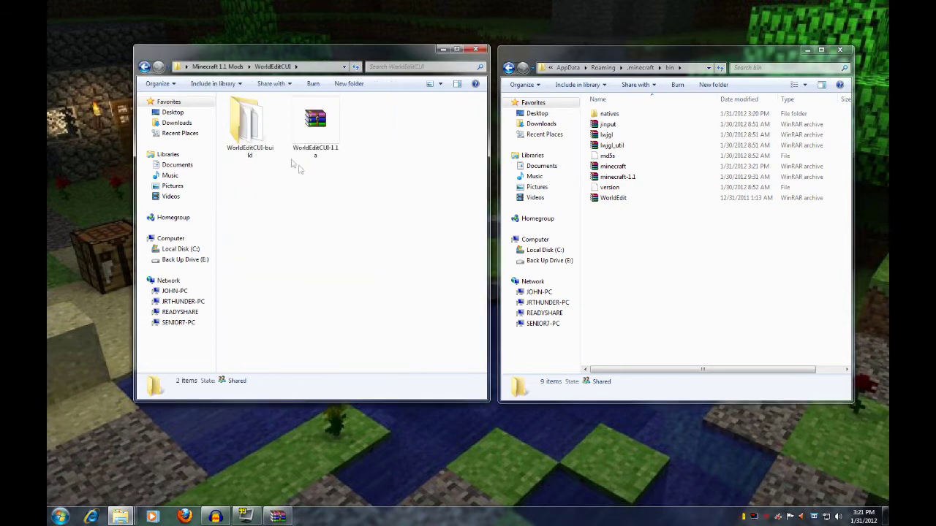
double_click(251, 134)
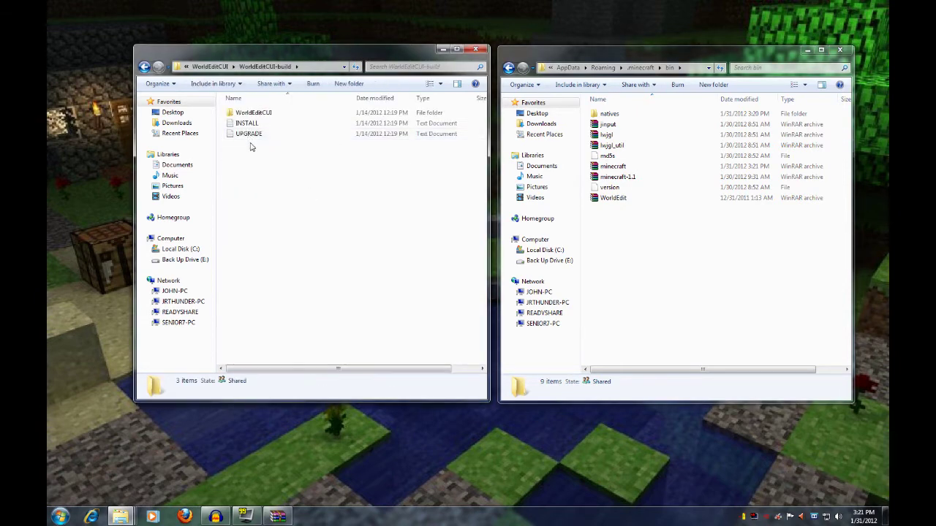
click(267, 115)
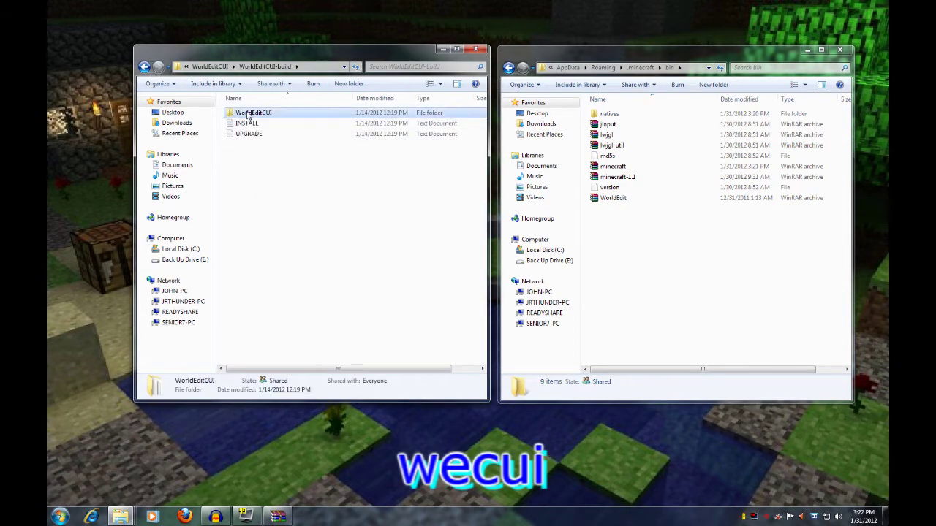
double_click(256, 114)
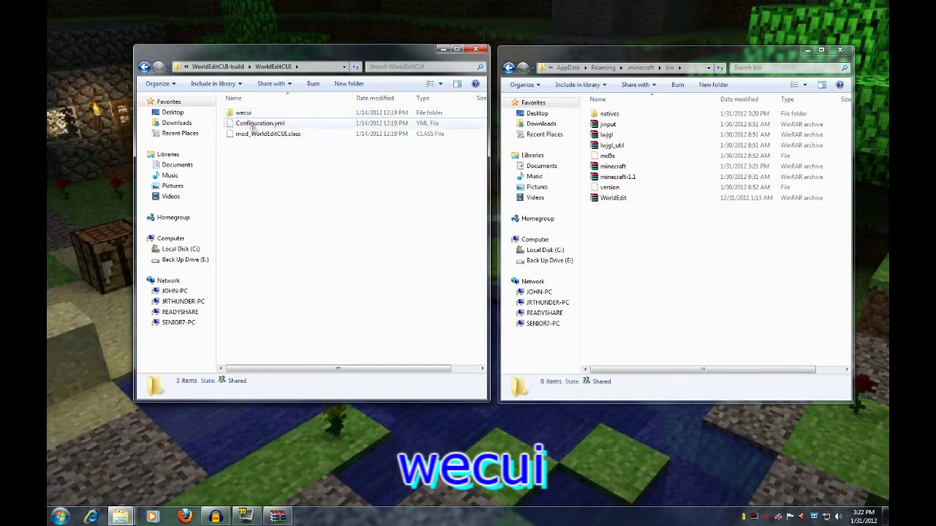
double_click(613, 166)
drag(366, 42, 739, 30)
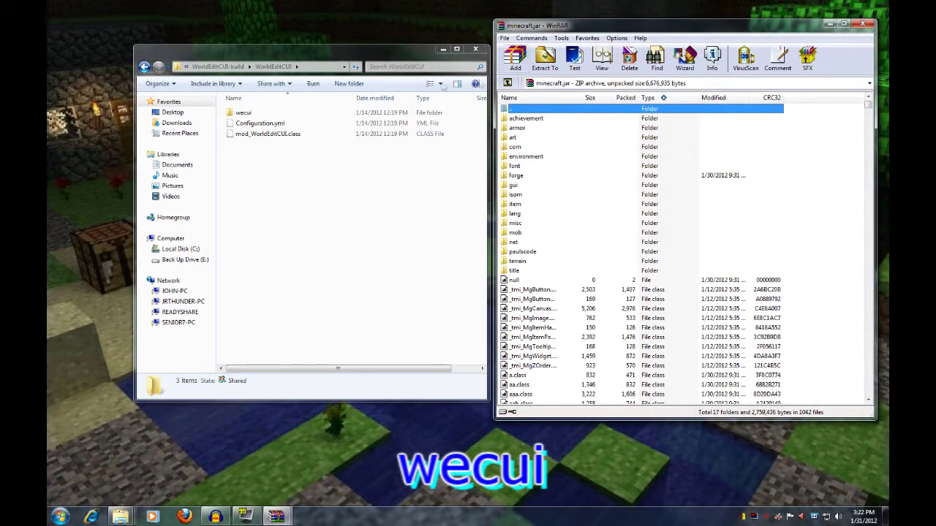
drag(243, 113, 604, 250)
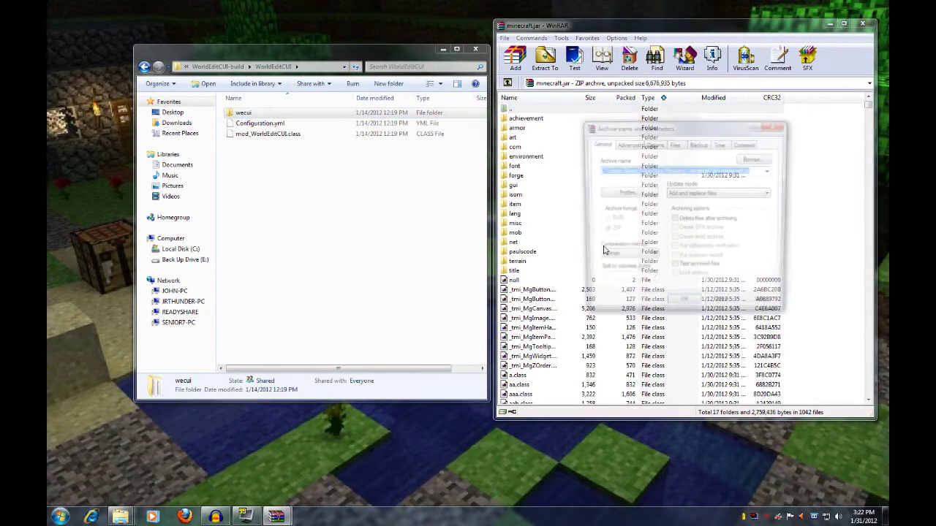
click(685, 306)
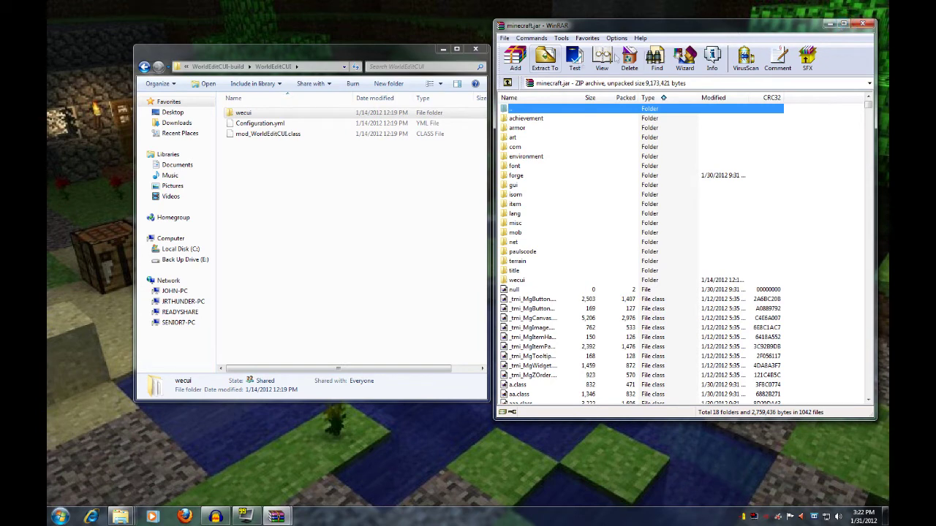
click(857, 26)
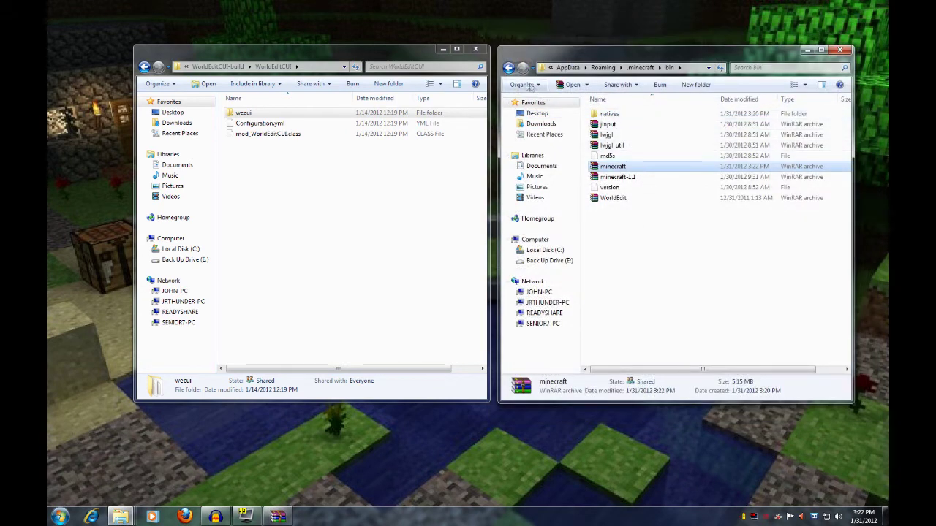
Copy the WorldEditCUI folder from WorldEditCUI-build into .minecraft's mods folder and close both folder windows
click(510, 70)
double_click(612, 149)
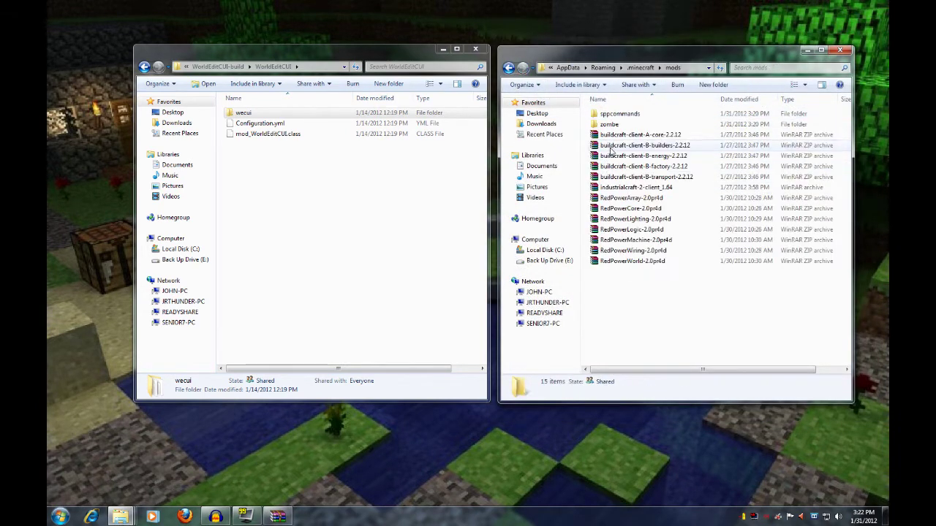
click(145, 68)
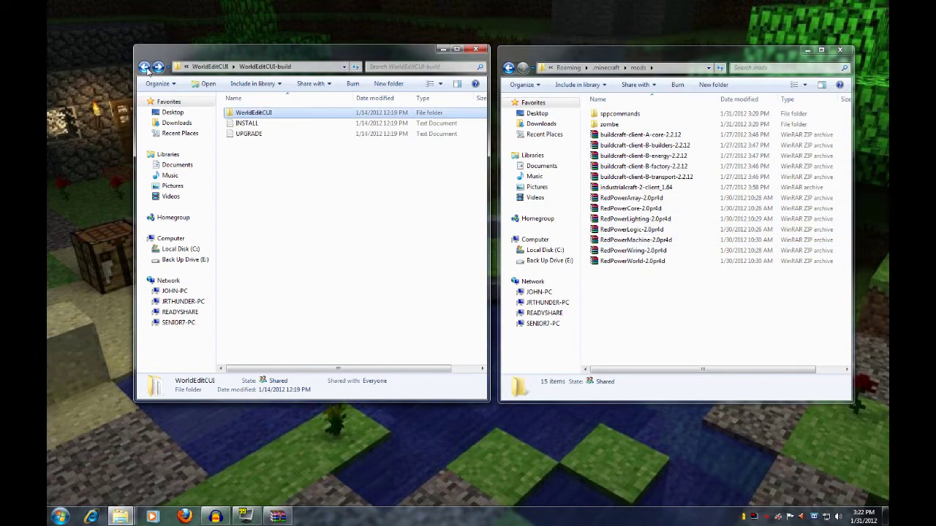
right_click(261, 114)
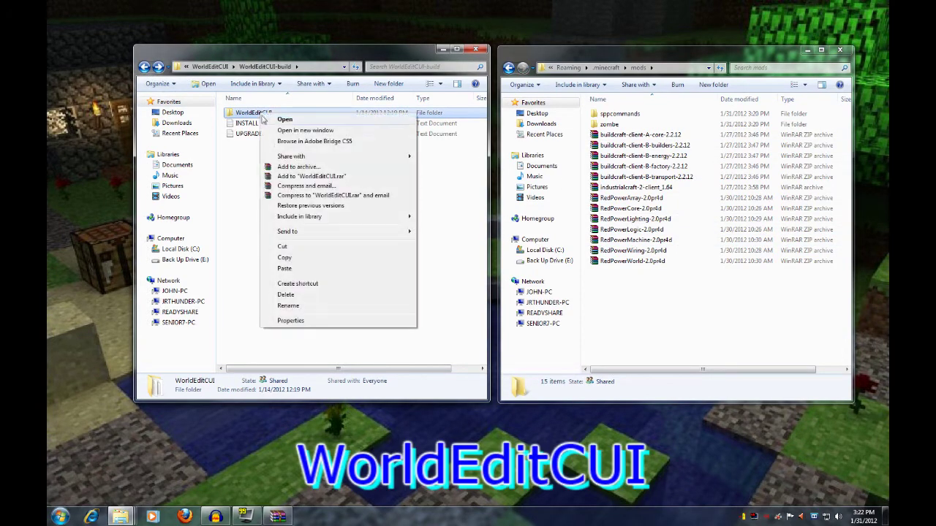
click(287, 258)
right_click(634, 291)
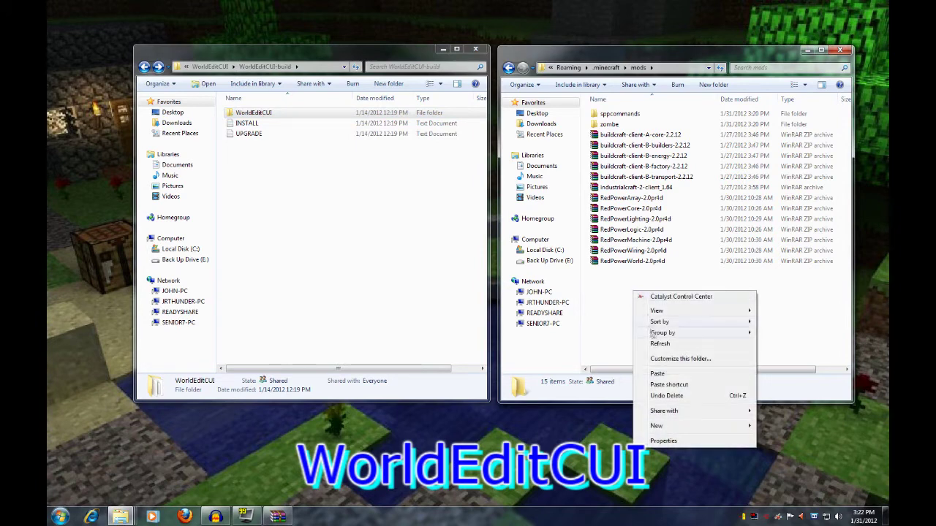
click(657, 374)
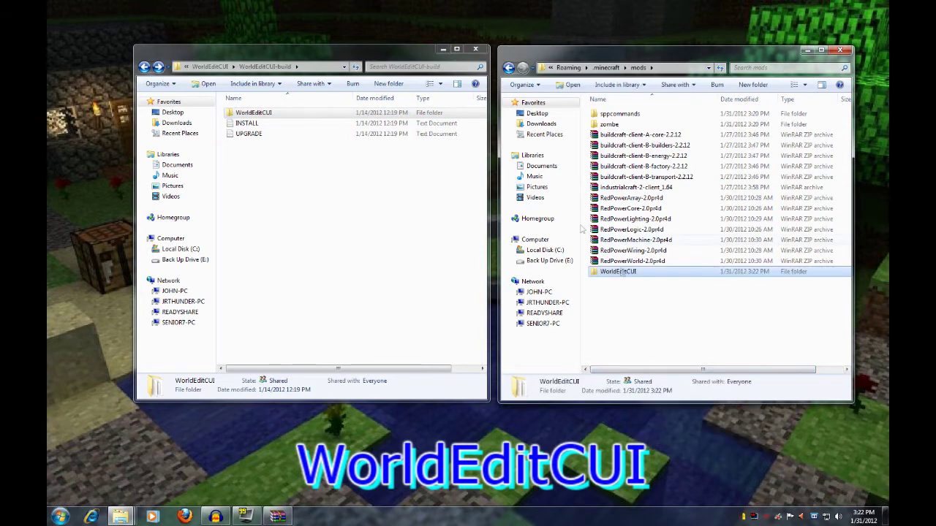
click(475, 52)
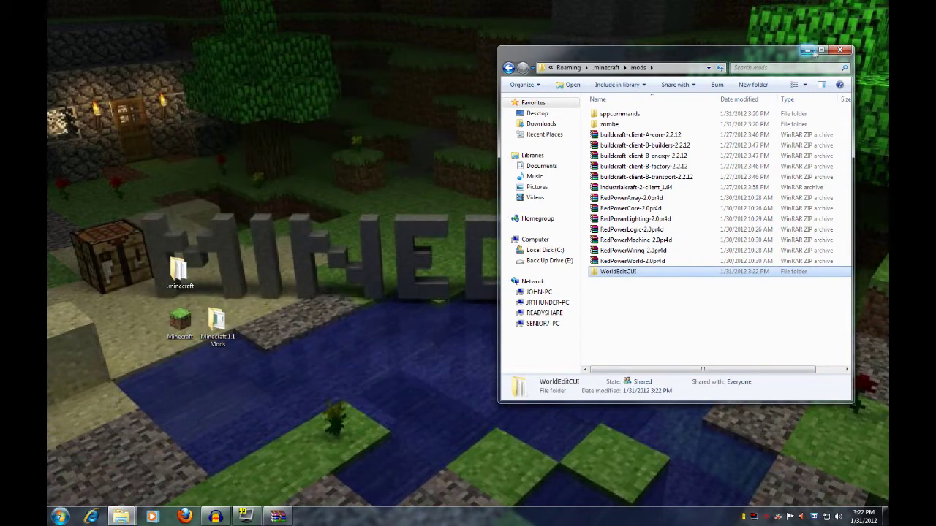
click(840, 51)
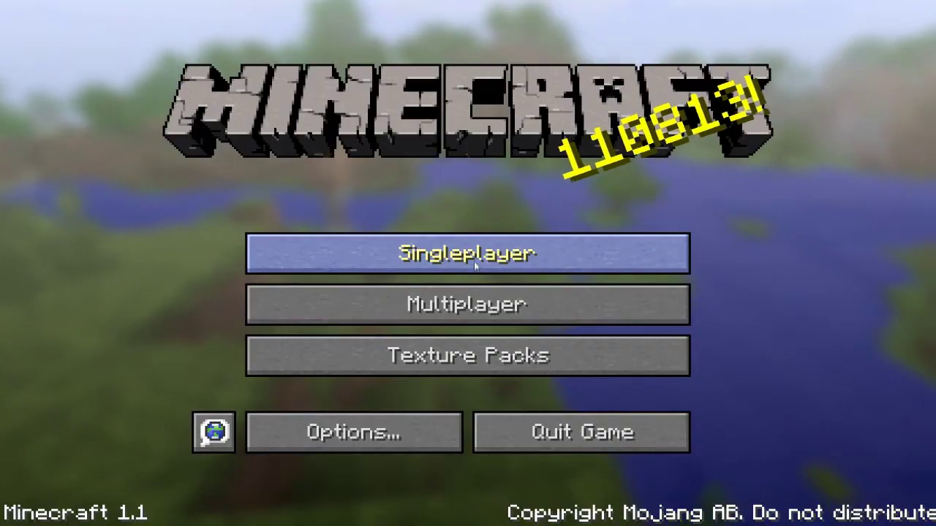
Start a singleplayer world from Minecraft's title screen
click(476, 269)
click(335, 284)
click(304, 428)
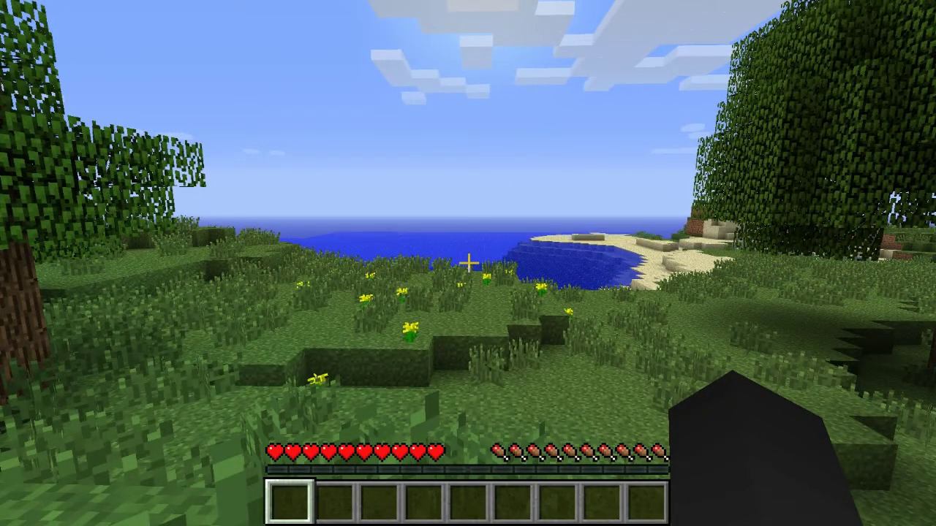
Bring up the in-game command console in the world and dismiss it again
mouse_move(468, 263)
key(t)
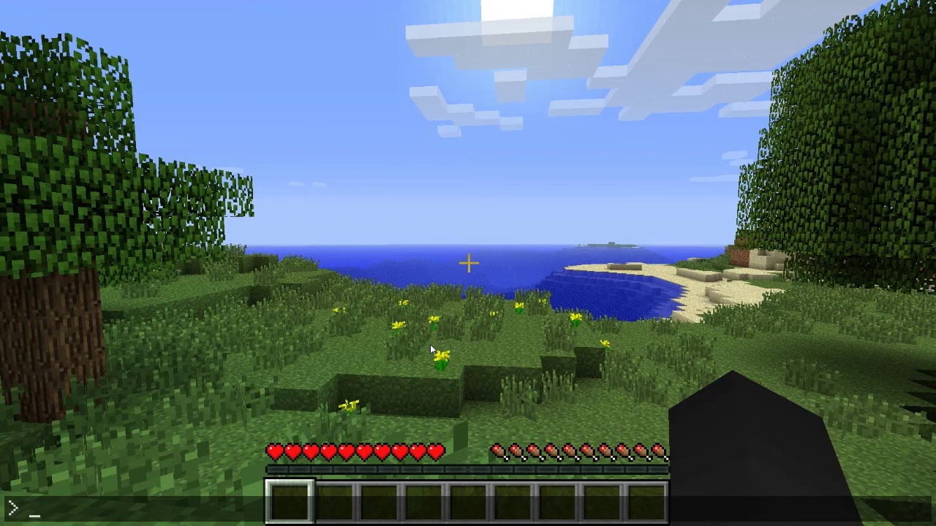
key(Escape)
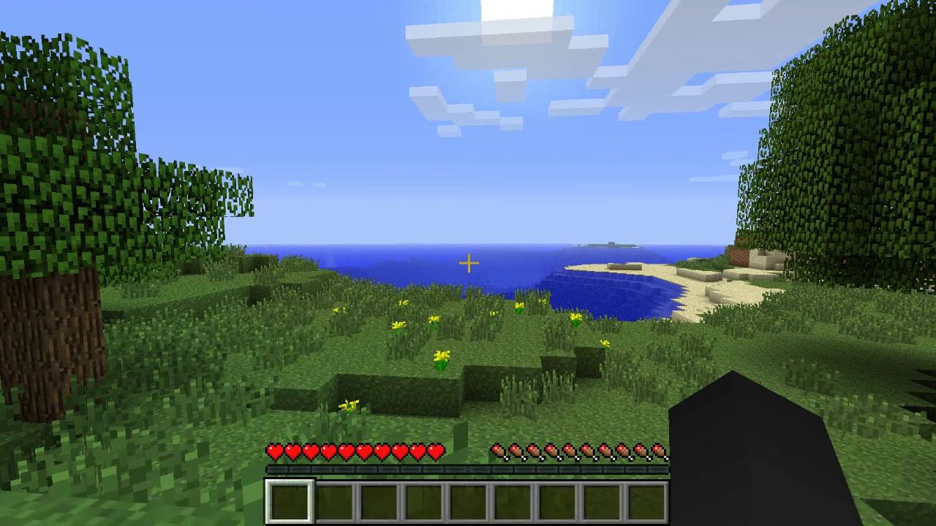
Browse the TooManyItems item list in the inventory up to page 4 and close the inventory
key(e)
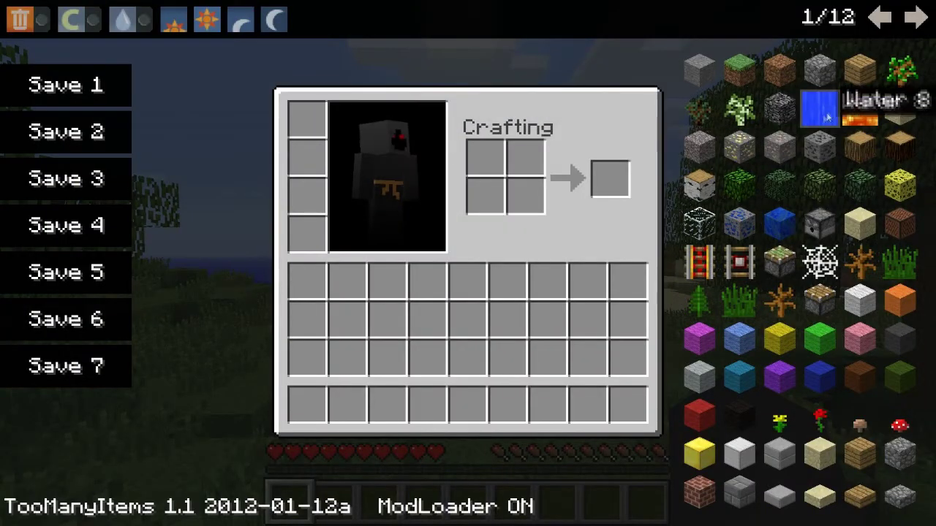
click(915, 17)
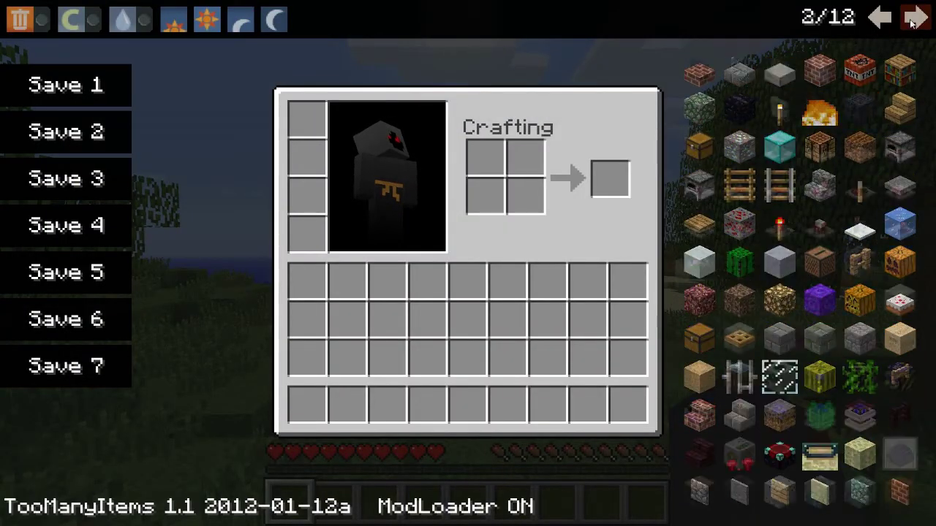
click(916, 18)
click(916, 18)
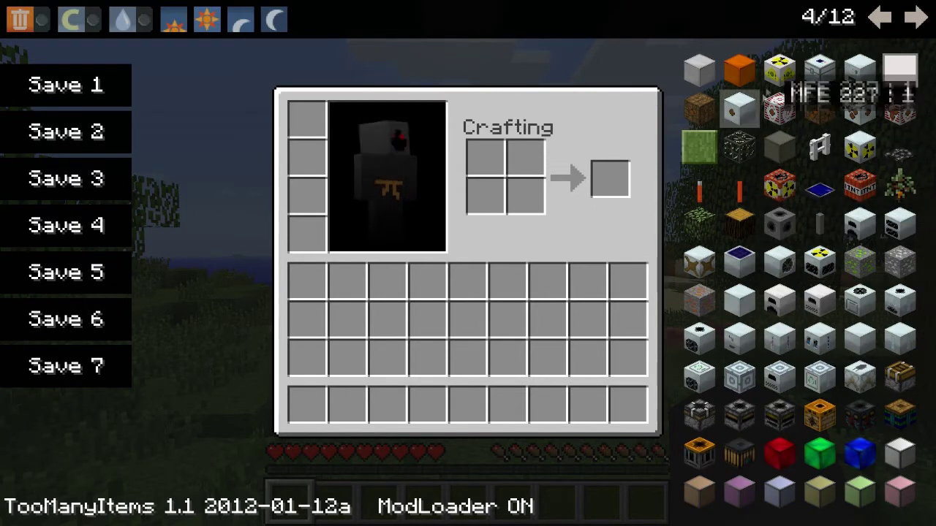
key(e)
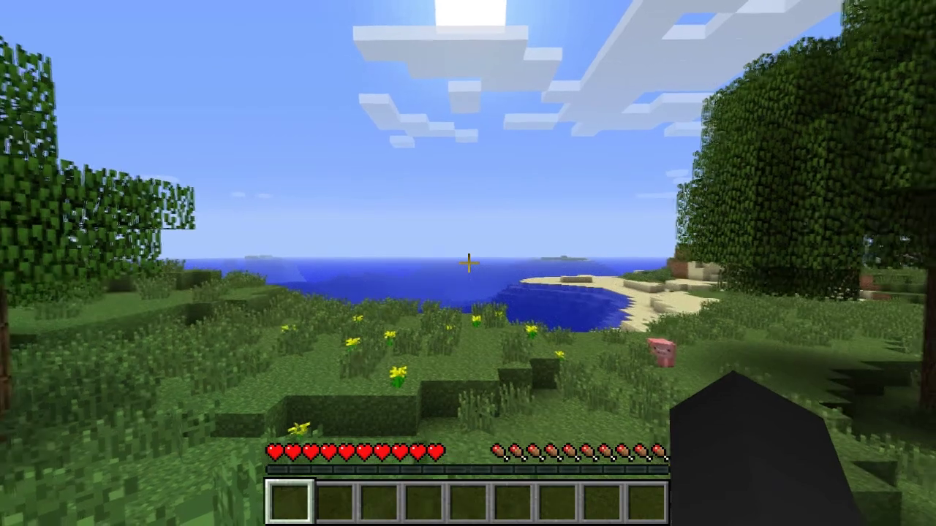
Test Zombe's flying noclip mode by flying over the bay, sinking through the ground and rising again
key(f)
key(w)
key(space)
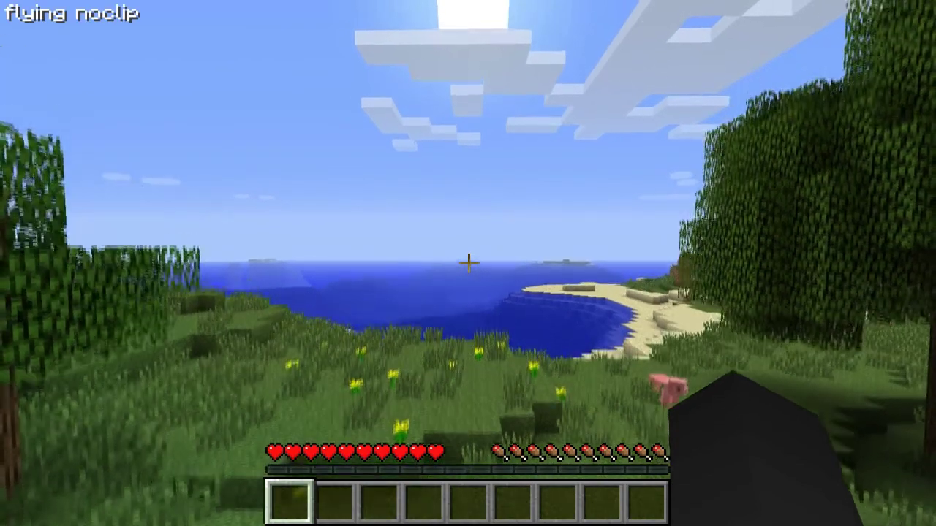
key(w)
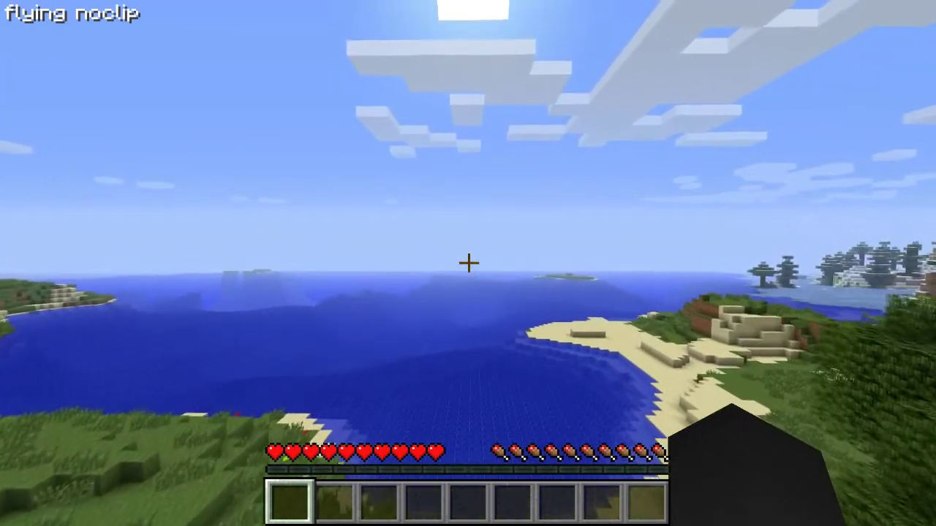
key(w)
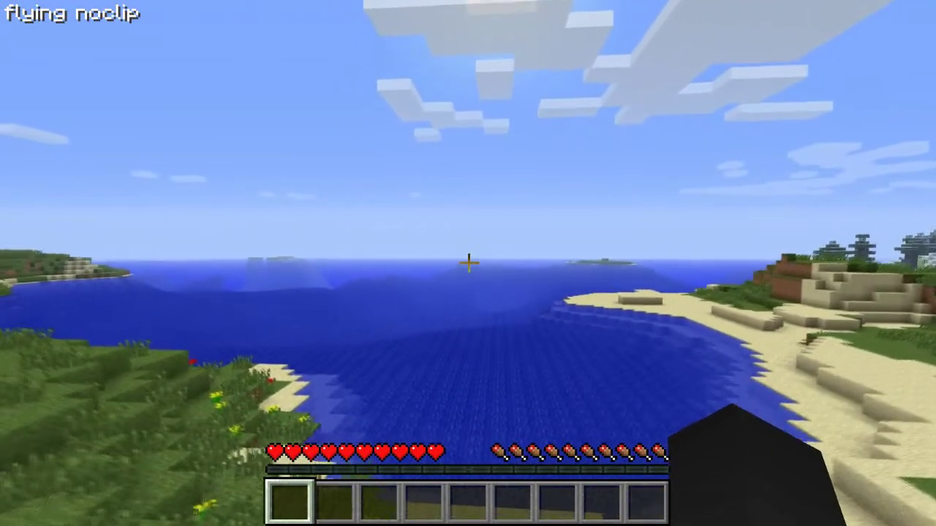
key(shift)
key(shift)
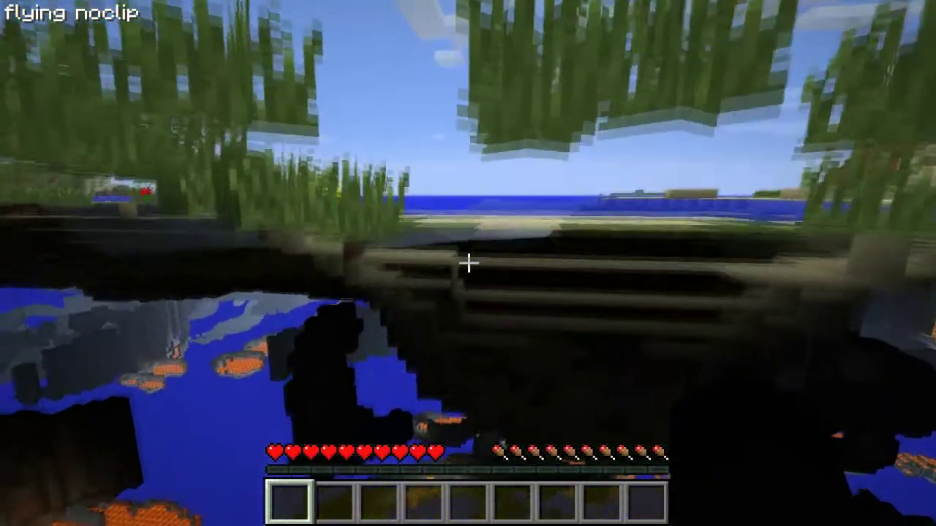
key(space)
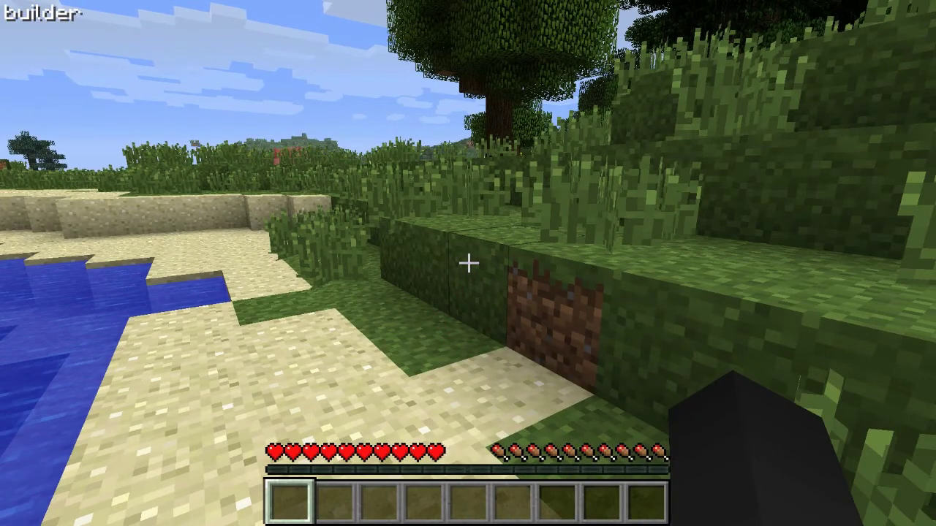
Test Zombe's builder mode by breaking and restoring blocks in the grassy bank beside the beach
click(468, 263)
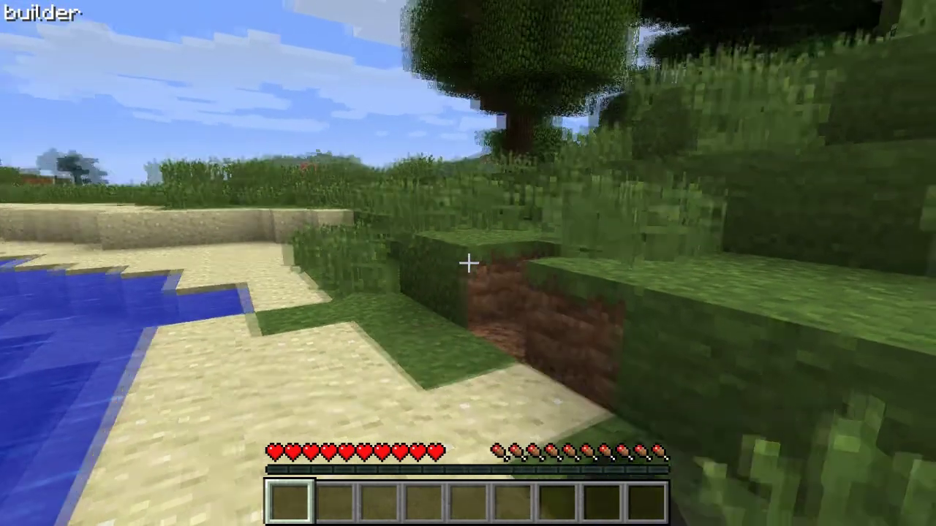
click(468, 263)
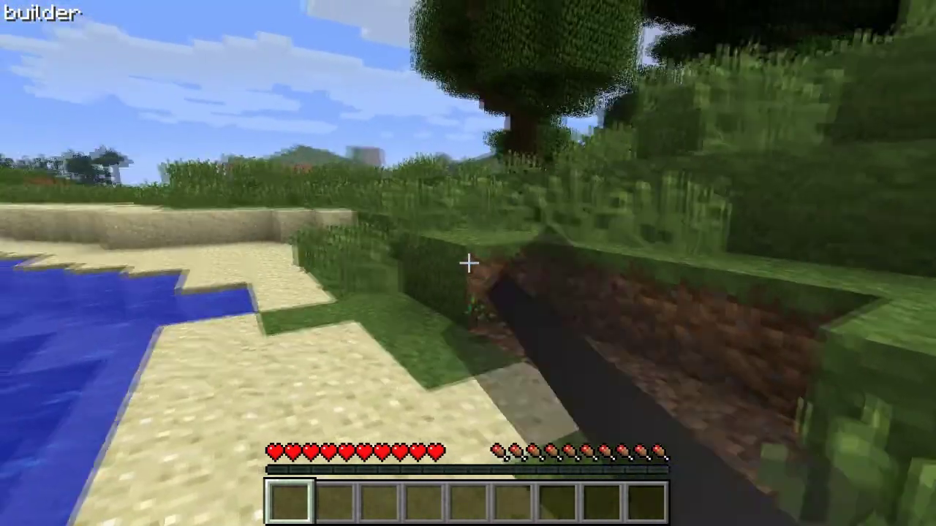
click(468, 263)
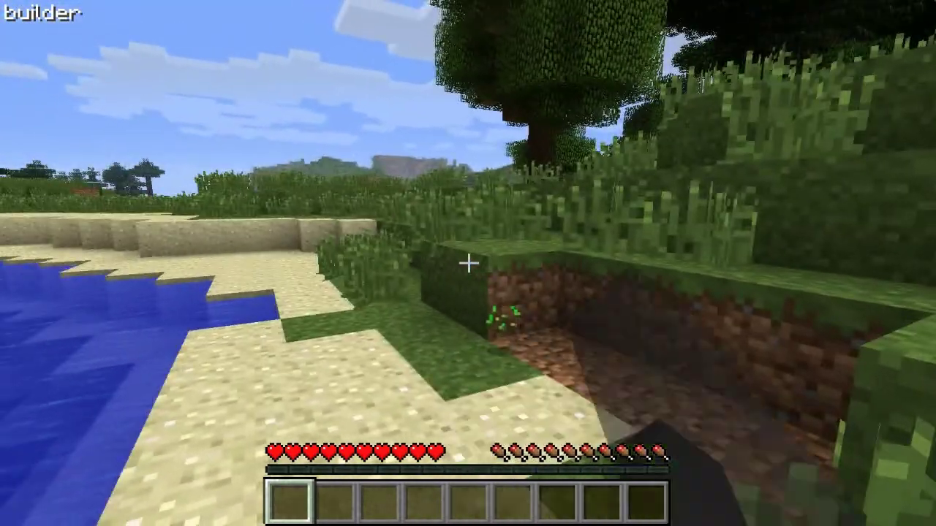
click(468, 263)
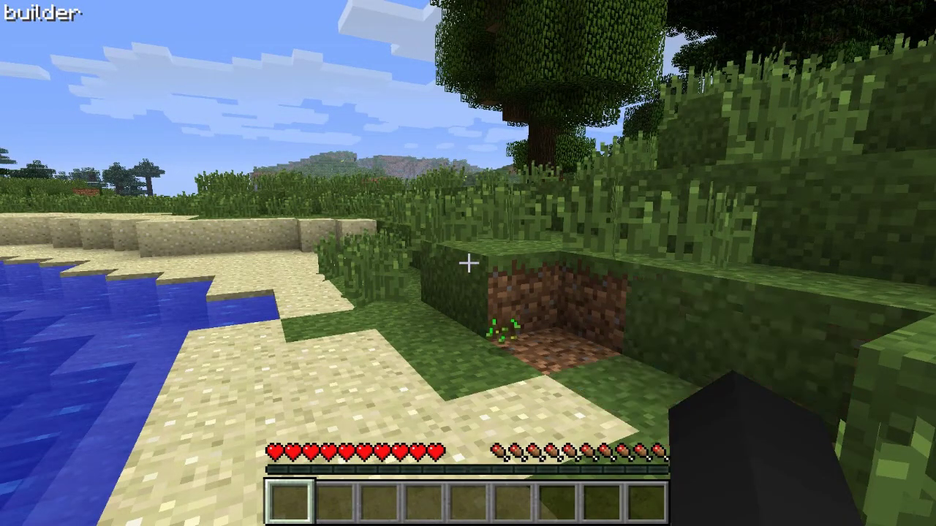
Set the reach distance to 30 and test it by hitting the distant sand blocks along the shore
key(t)
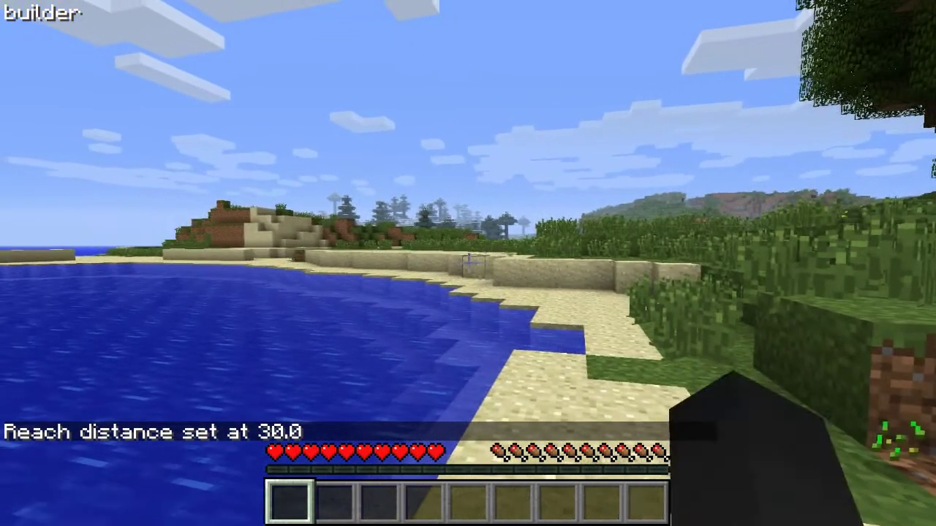
click(468, 264)
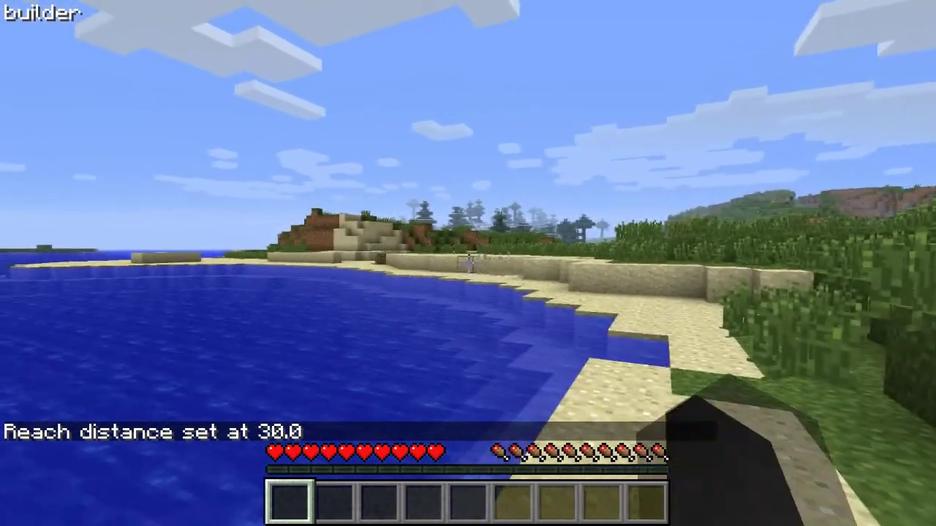
click(468, 264)
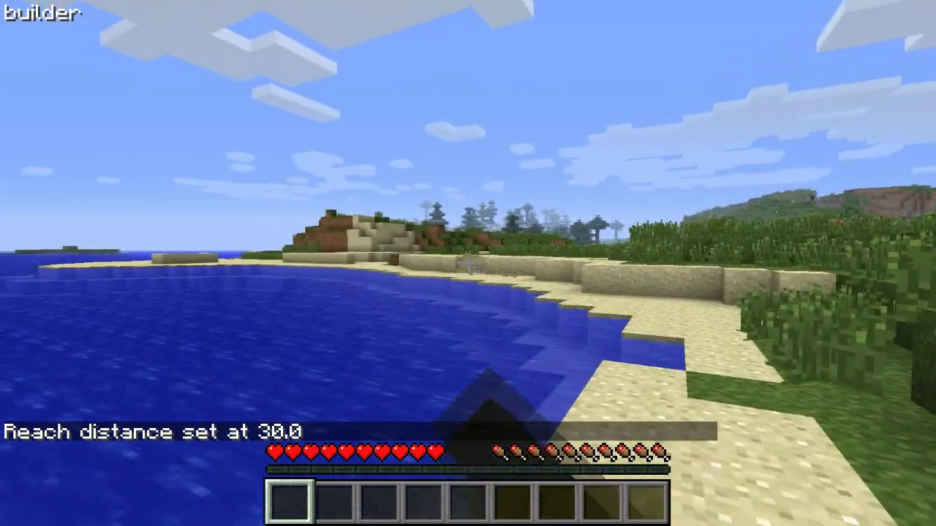
click(468, 263)
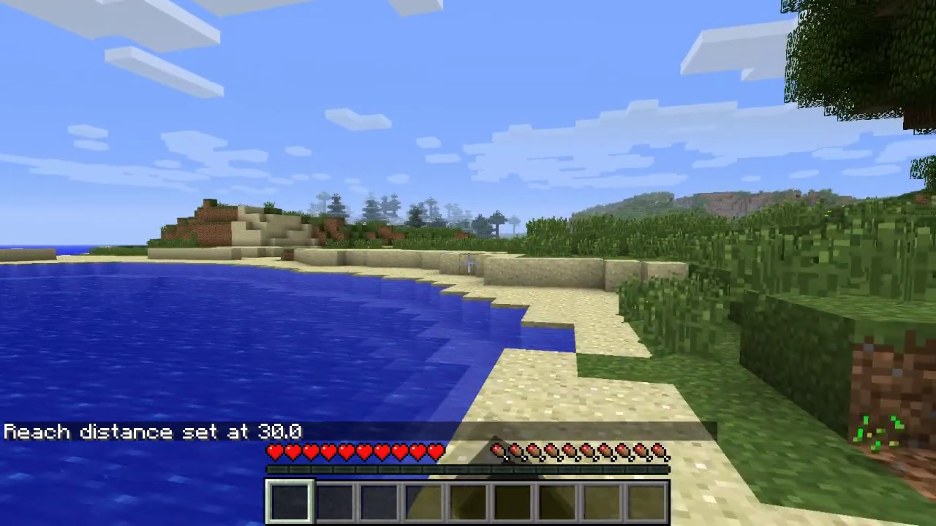
click(468, 264)
click(468, 263)
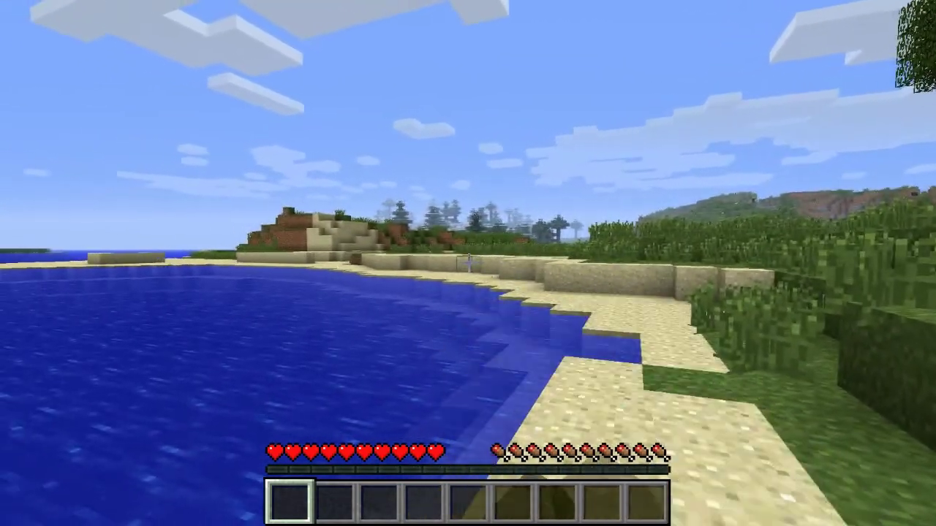
click(468, 263)
click(468, 263)
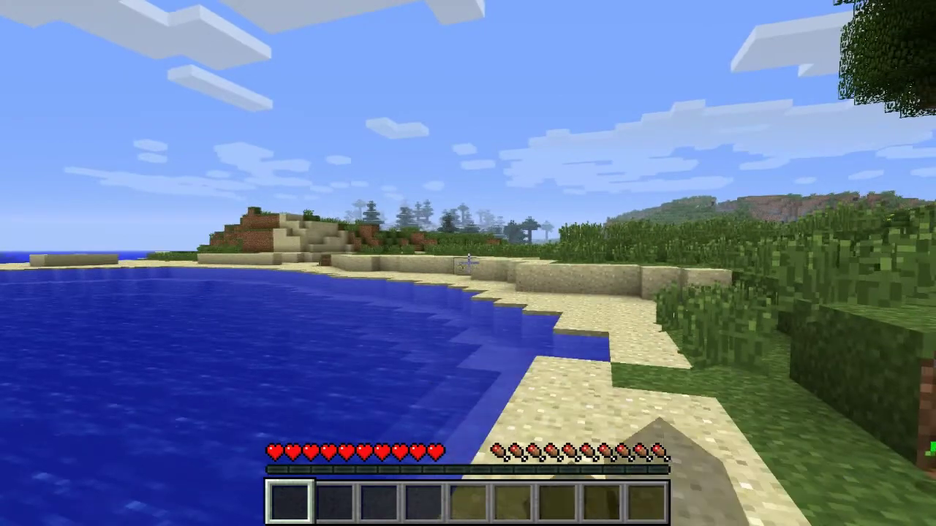
click(468, 264)
click(468, 263)
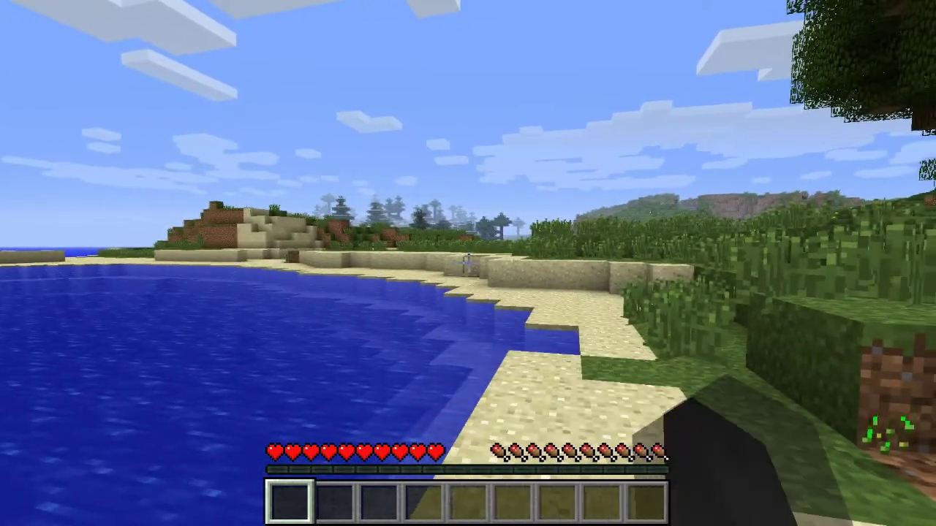
click(468, 263)
click(468, 263)
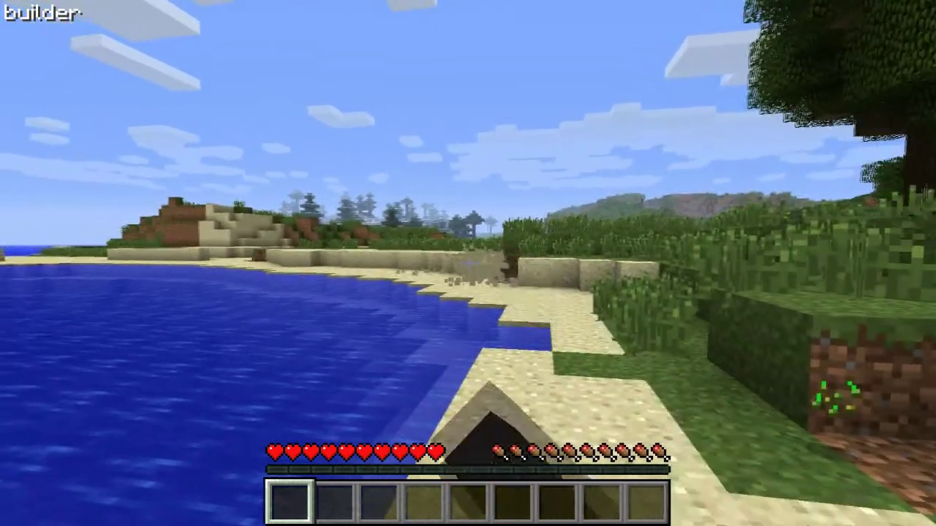
Take a wooden axe from page 5 of the item list into the inventory and return to the world
key(e)
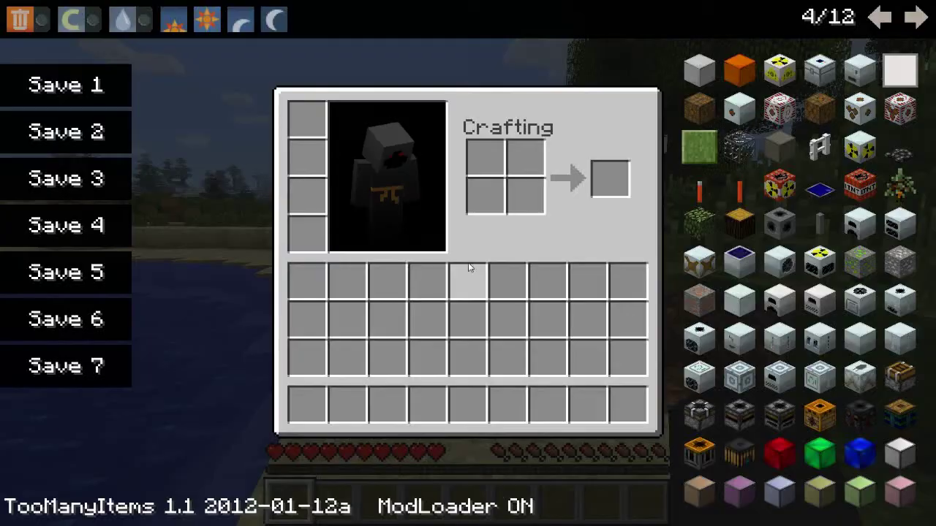
click(880, 18)
click(879, 18)
click(910, 20)
click(910, 20)
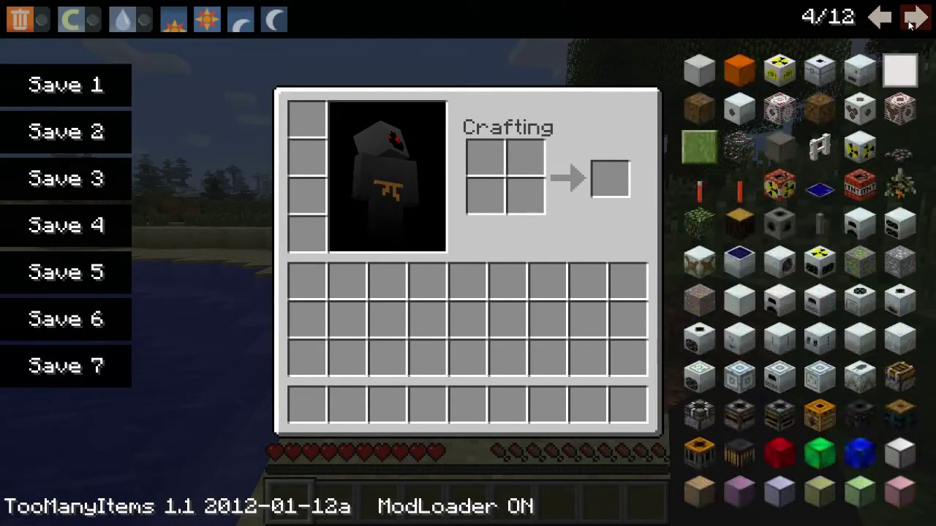
click(911, 20)
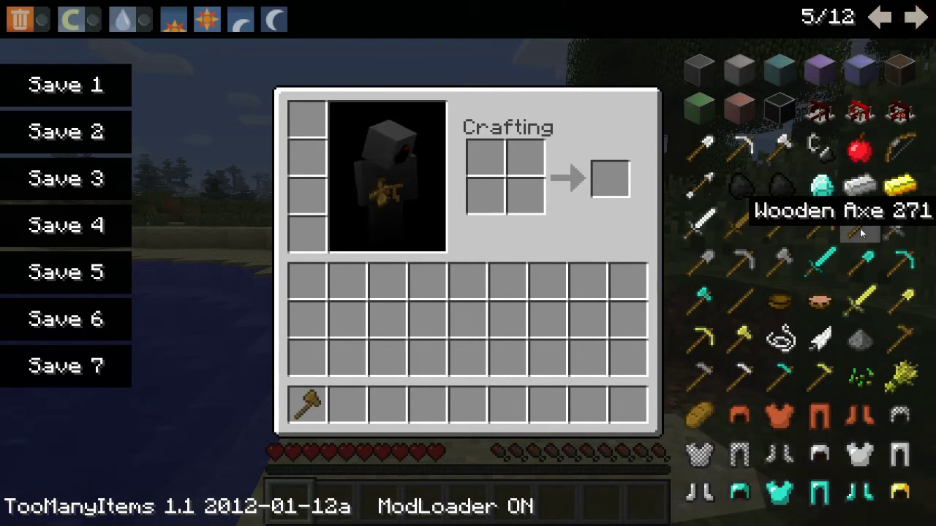
key(e)
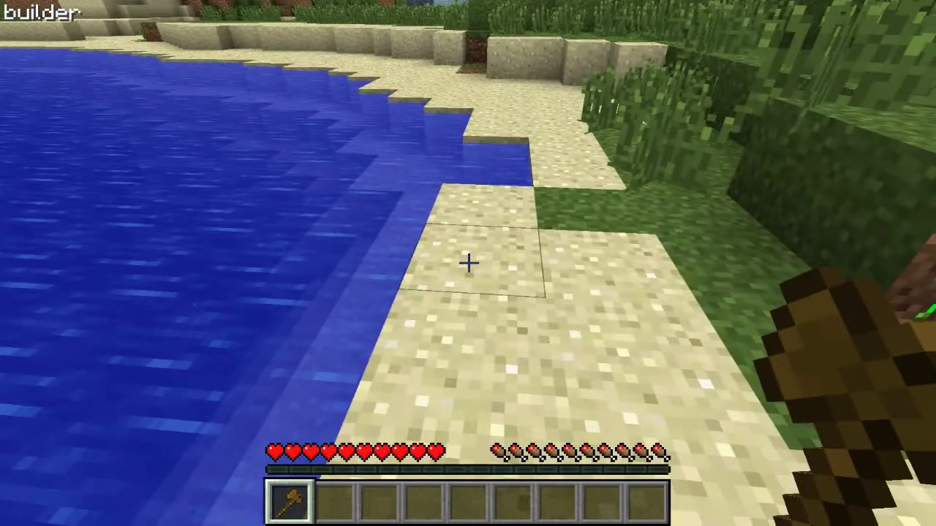
Mark a WorldEdit region on the beach from (258, 62, 257) to (256, 62, 254) and fill it with wooden planks using //set
click(468, 263)
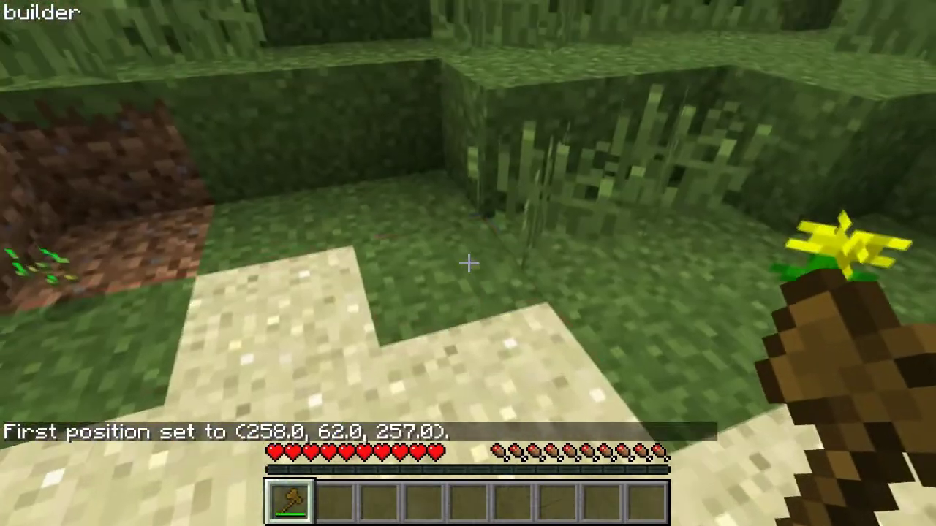
right_click(468, 264)
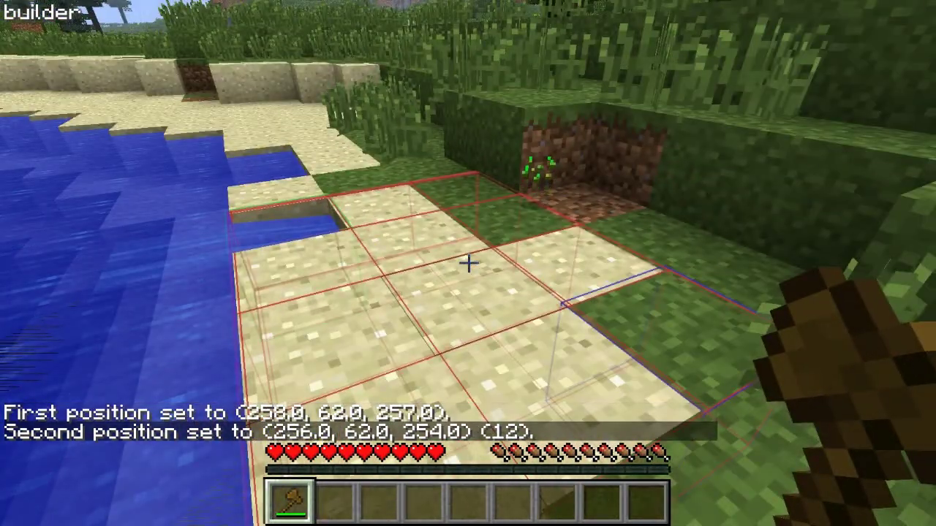
key(slash)
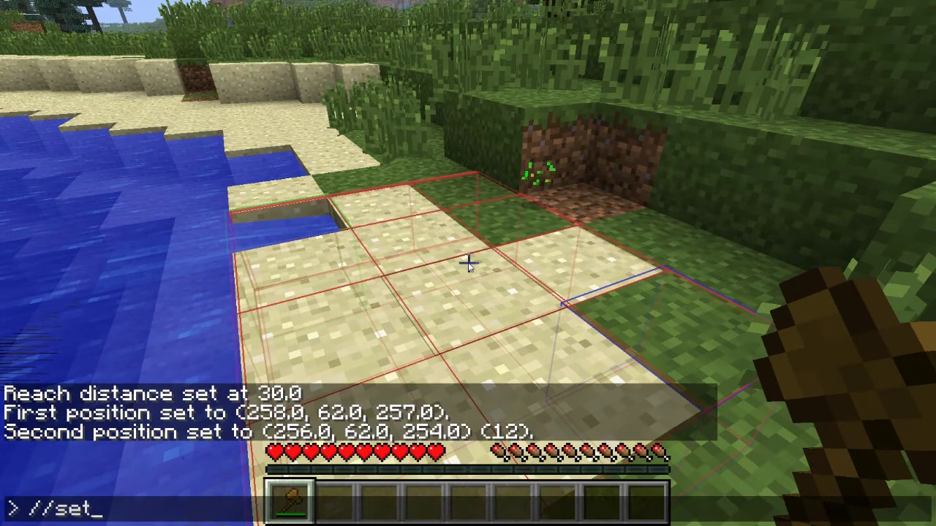
key(Return)
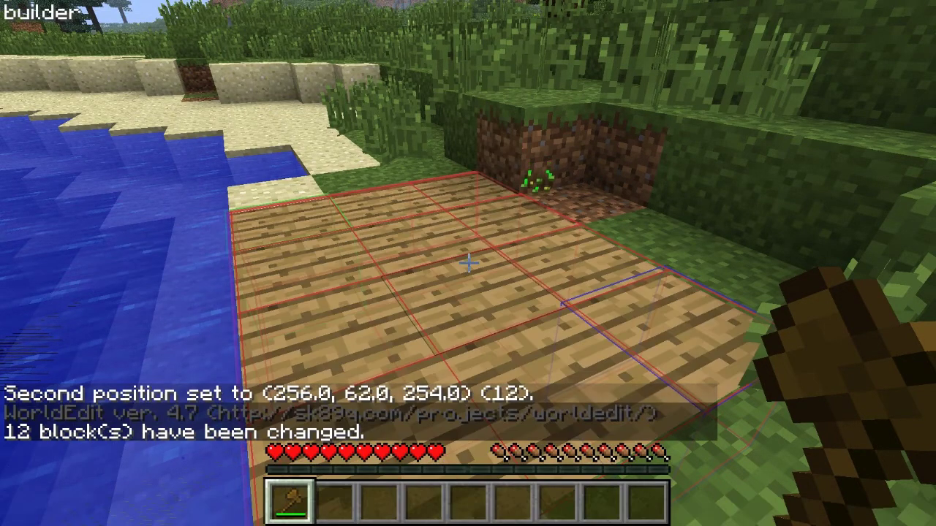
Reset the WorldEdit selection to cuboid mode with the command //sel cuboid
key(t)
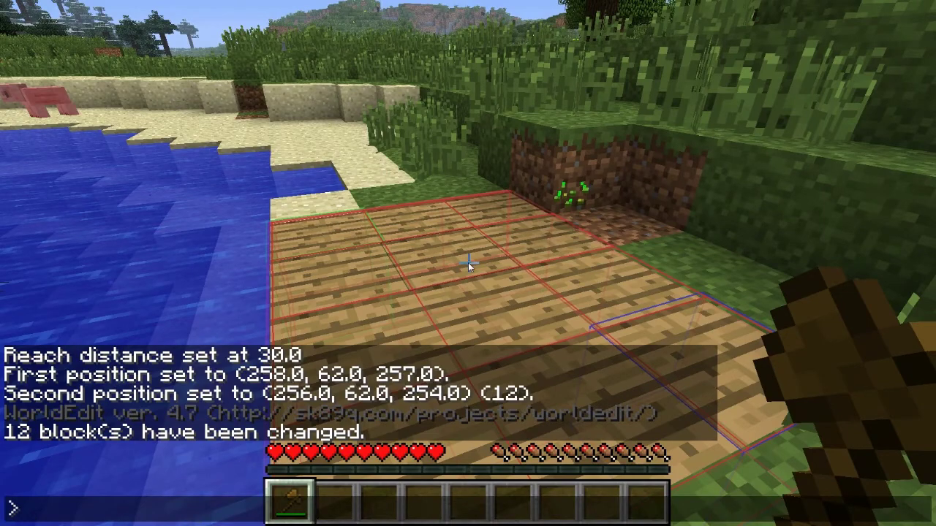
text(//sel cubo)
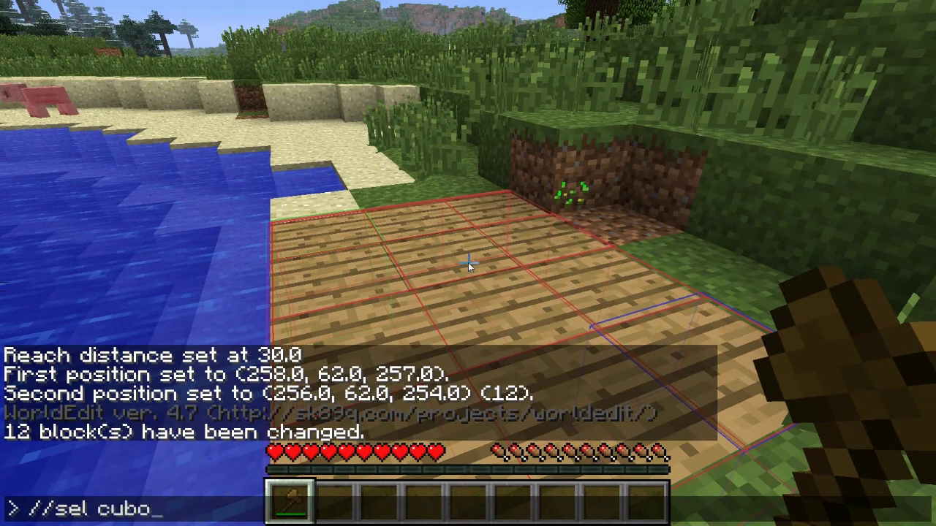
text(id)
key(Return)
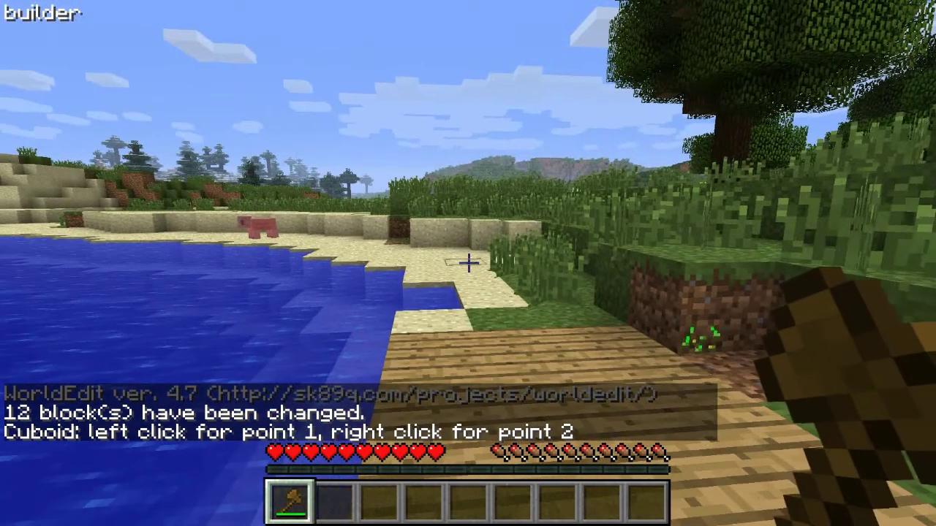